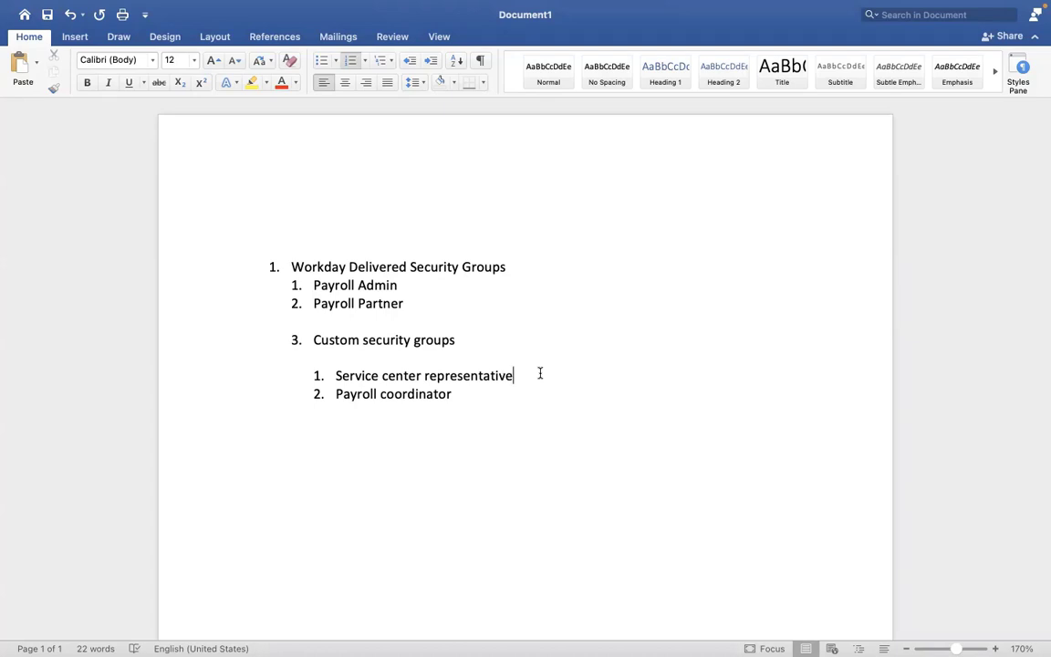
Insert a large block of blank lines between the "Service center representative" and "Payroll coordinator" list items
{"action": "key", "text": "Up"}
{"action": "key", "text": "Return"}
{"action": "key", "text": "Return"}
{"action": "key", "text": "Return"}
{"action": "key", "text": "Return"}
{"action": "key", "text": "Return"}
{"action": "key", "text": "Return"}
{"action": "key", "text": "Return"}
{"action": "key", "text": "Return"}
{"action": "key", "text": "Return"}
{"action": "key", "text": "Return"}
{"action": "key", "text": "Return"}
{"action": "key", "text": "Return"}
{"action": "key", "text": "Return"}
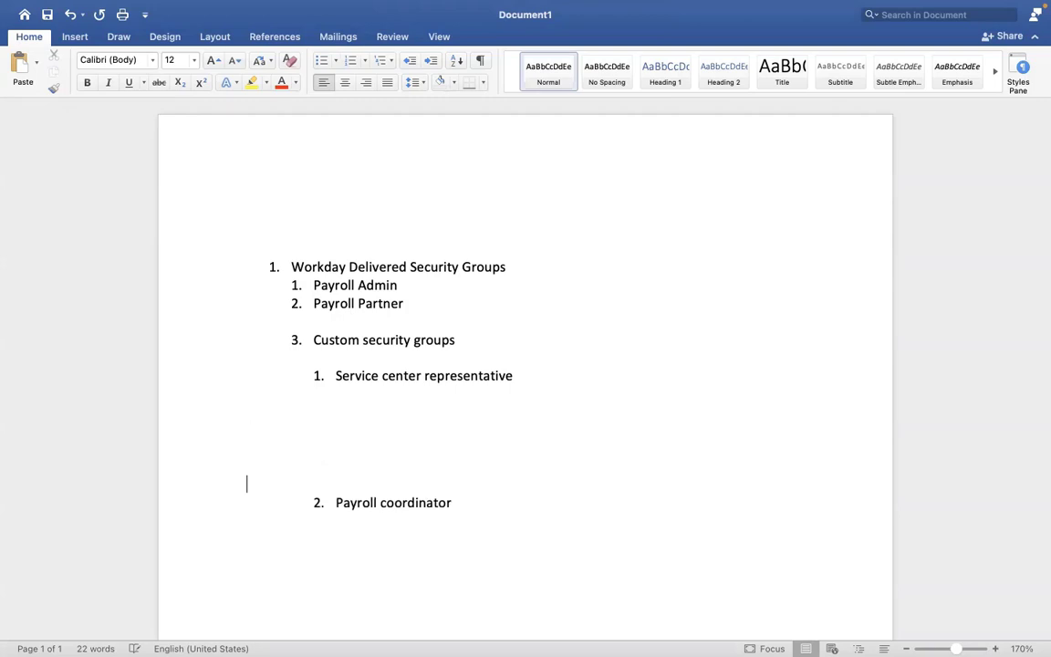
{"action": "key", "text": "Return"}
{"action": "key", "text": "Return"}
{"action": "key", "text": "Return"}
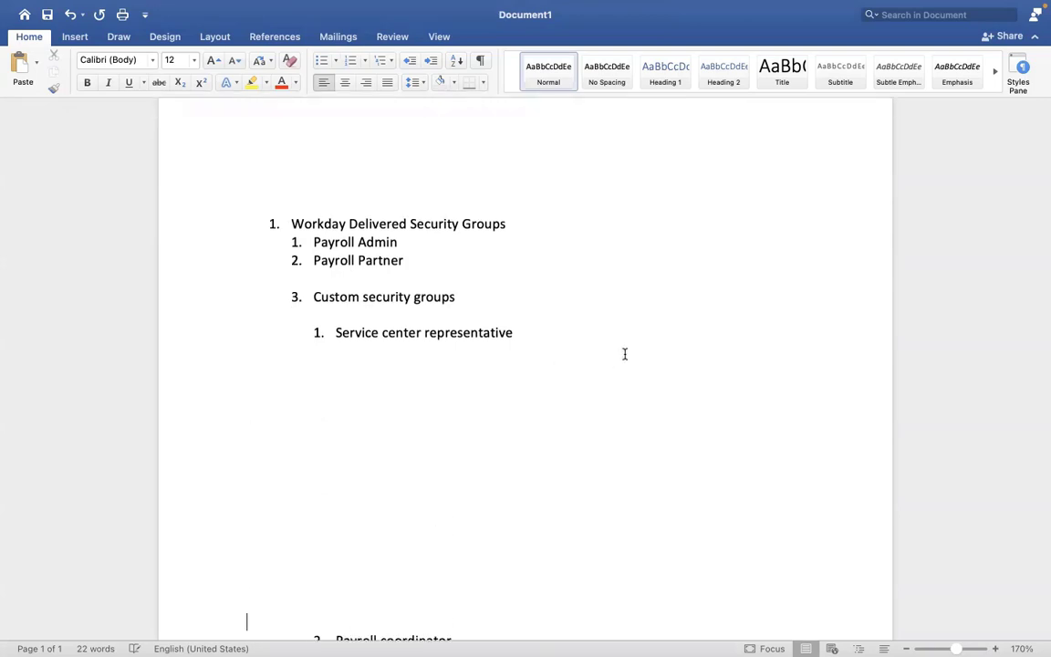
Start a new numbered list below "Service center representative" with the items "Create service center" and "Create service center representative"
{"action": "left_click", "coordinate": [337, 379]}
{"action": "type", "text": "1. Create se"}
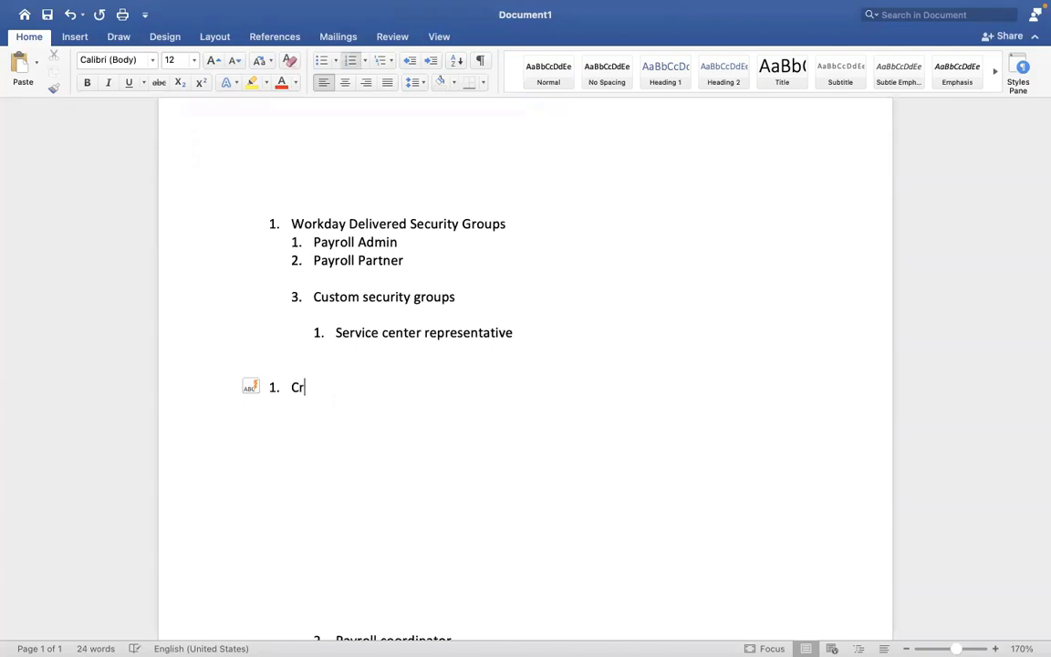
{"action": "type", "text": "rvice center"}
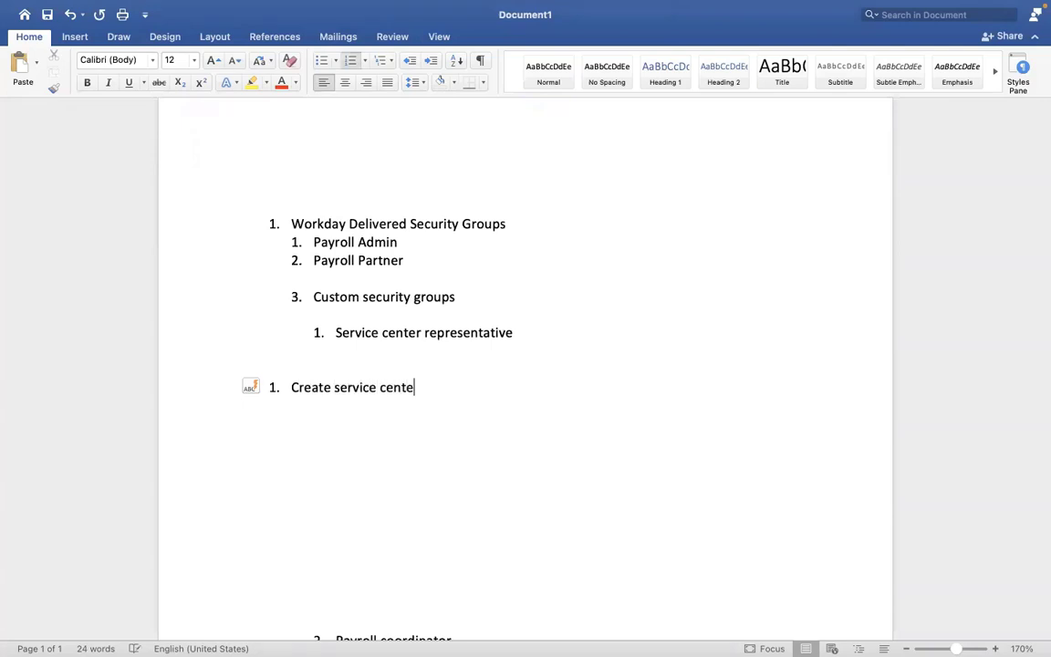
{"action": "key", "text": "Return"}
{"action": "type", "text": "C"}
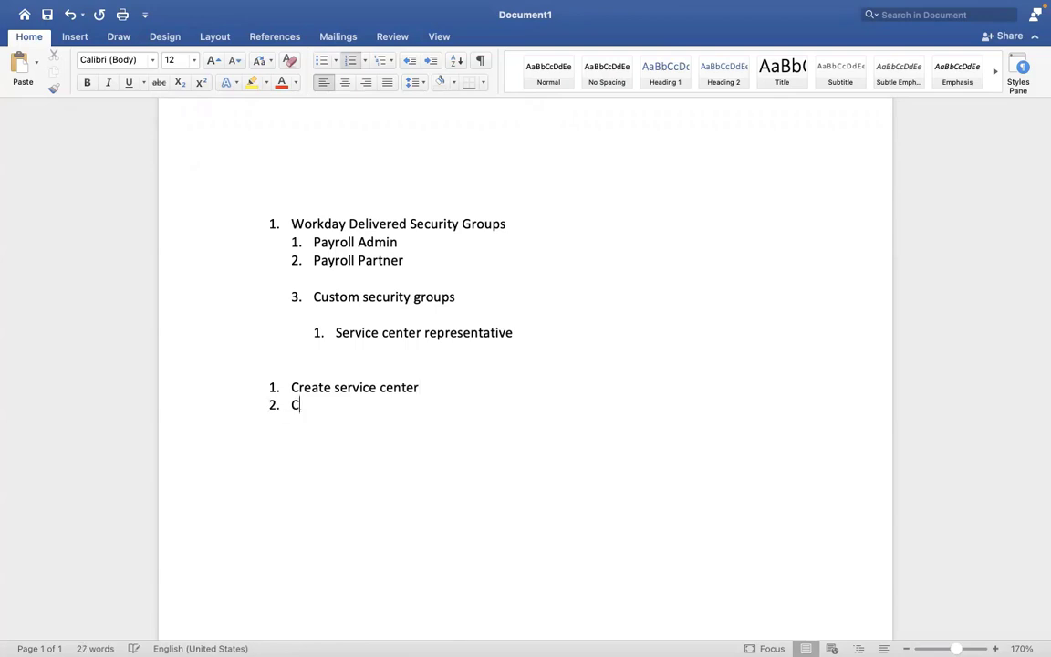
{"action": "type", "text": "reate ser"}
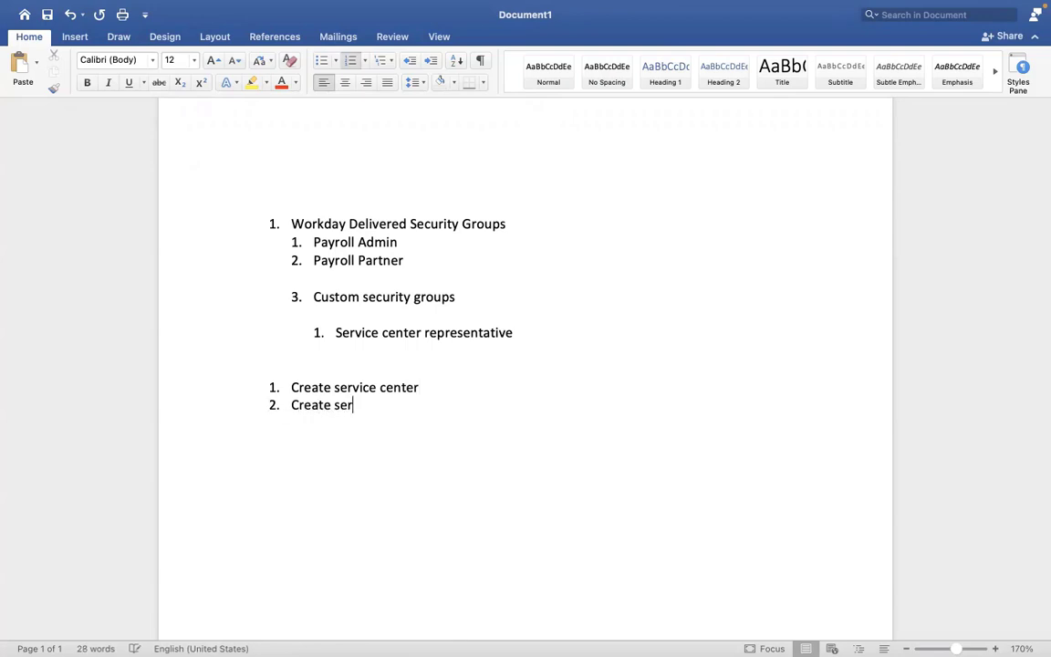
{"action": "type", "text": "vice center representative"}
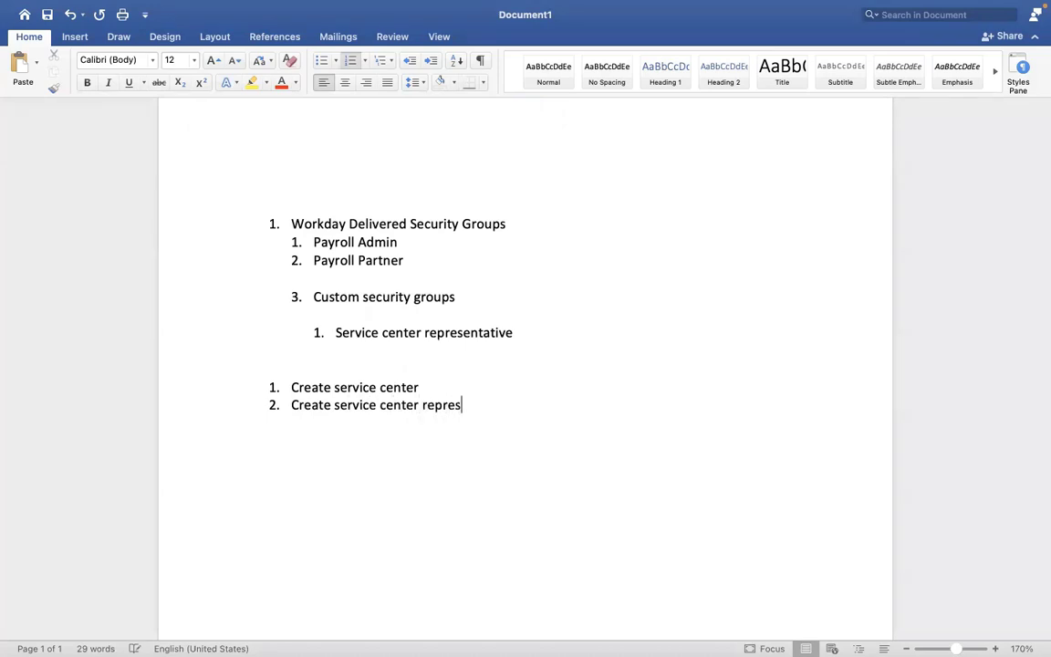
Add "Create security" and "Grouping" as the third and fourth items of the new numbered list
{"action": "key", "text": "Return"}
{"action": "type", "text": "Create sec"}
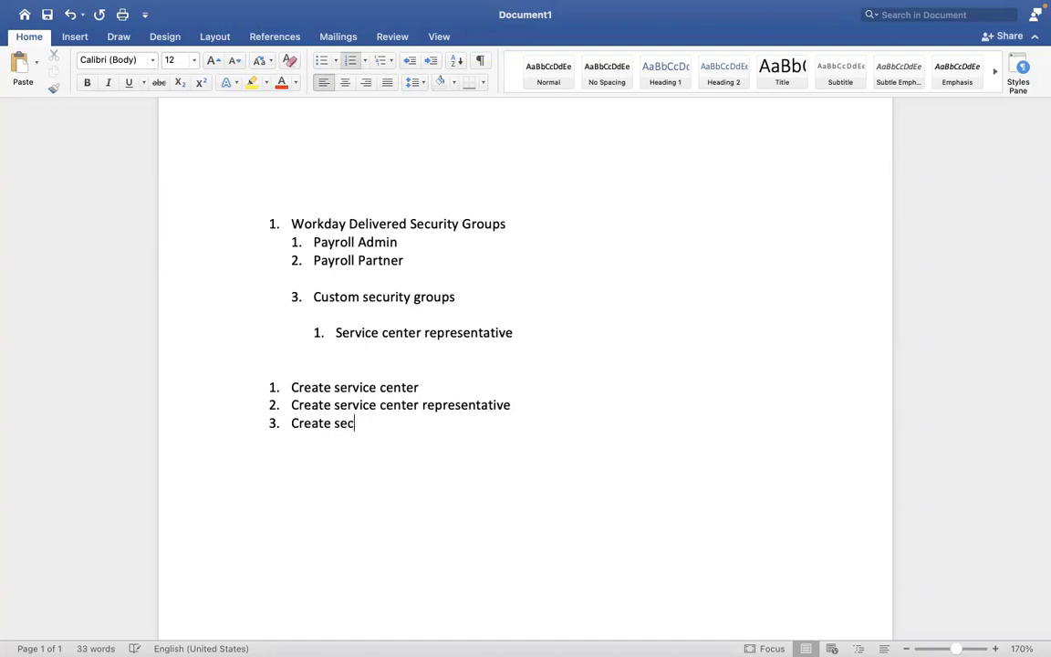
{"action": "type", "text": "urity"}
{"action": "key", "text": "Return"}
{"action": "type", "text": "Grouping"}
{"action": "key", "text": "Return"}
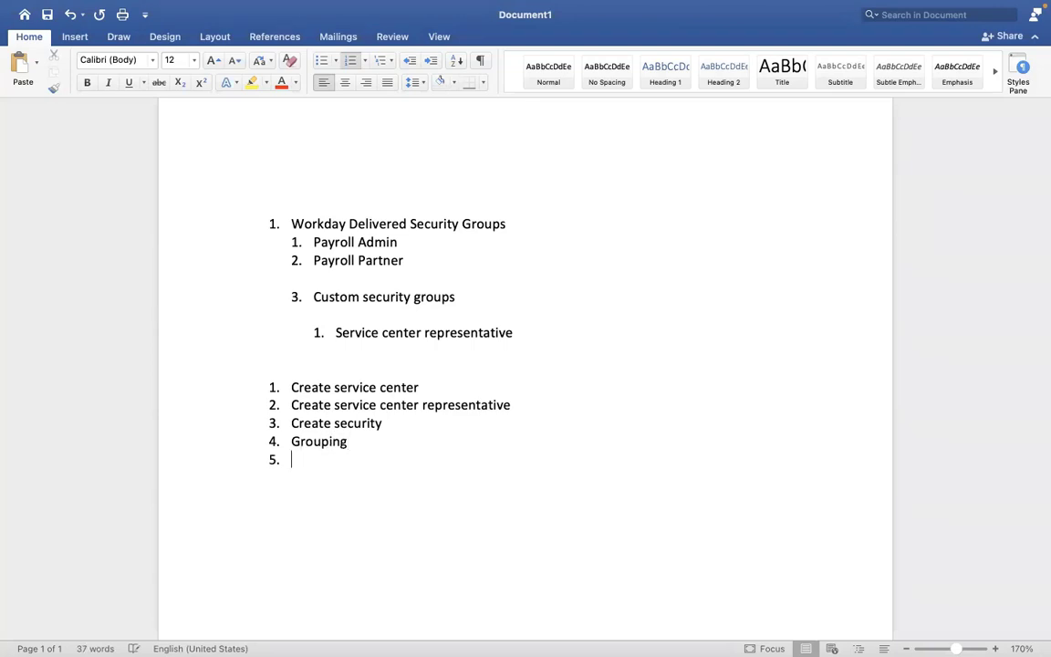
Add "Grant access to required domains" and "Create Workday Account" as the fifth and sixth items of the list
{"action": "type", "text": "Grant access to req"}
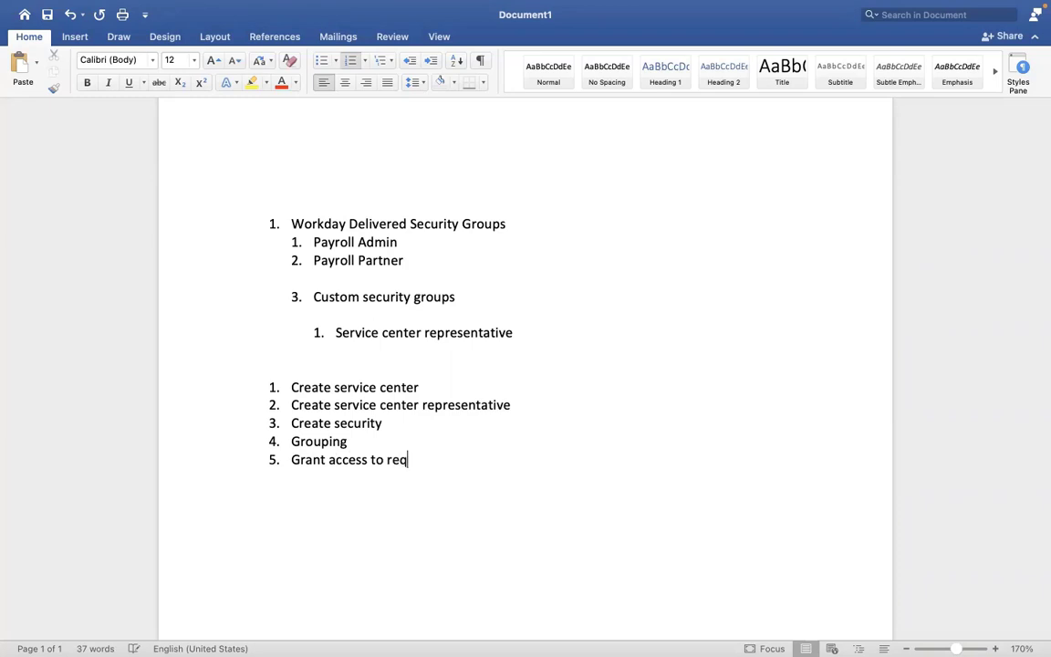
{"action": "type", "text": "uired domains"}
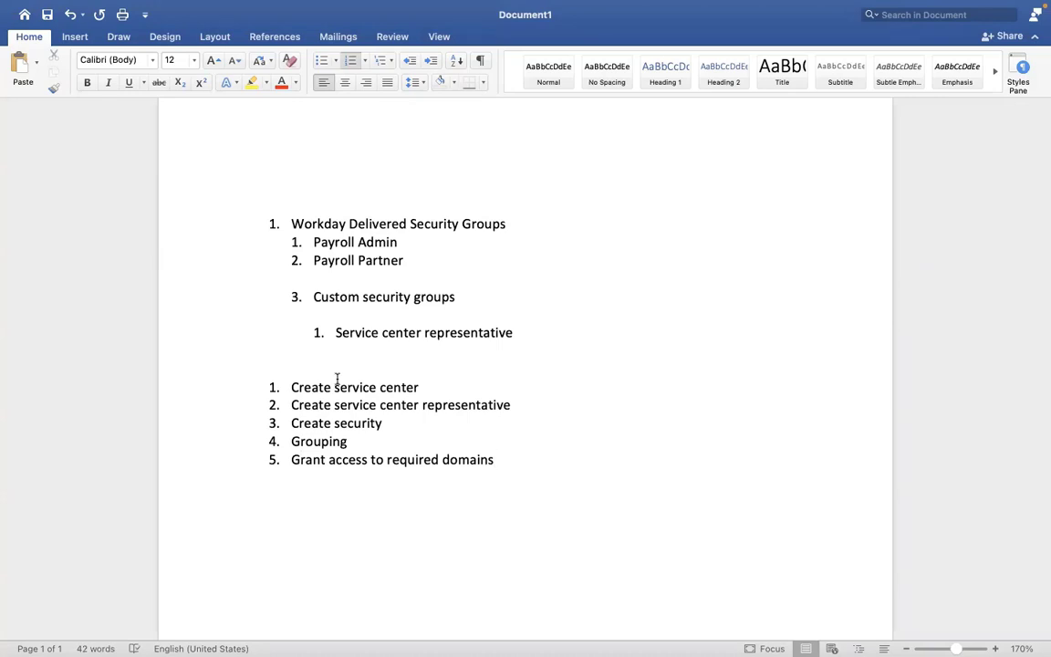
{"action": "key", "text": "Return"}
{"action": "type", "text": "Create Workday Acc"}
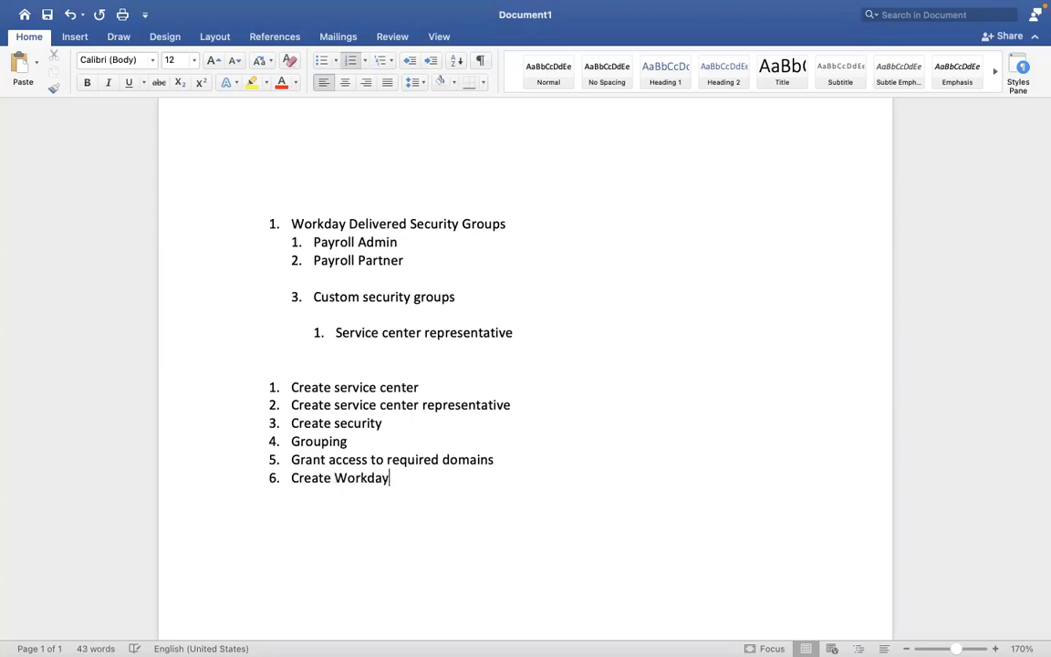
{"action": "type", "text": "count"}
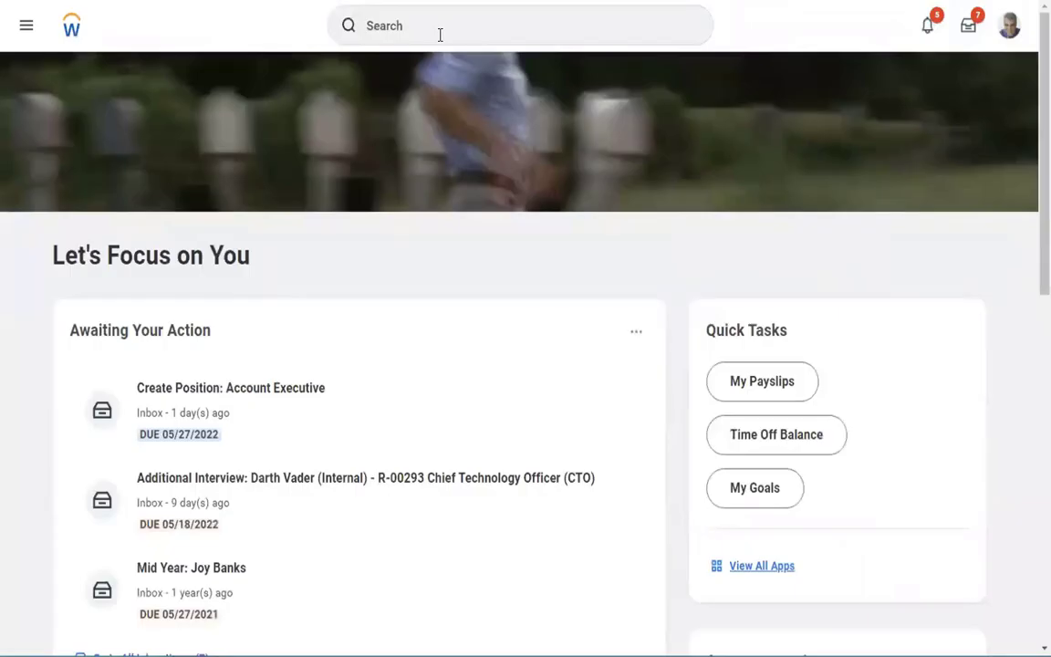
Switch to Workday and run the Start Proxy task to act as the required employee
{"action": "left_click", "coordinate": [439, 36]}
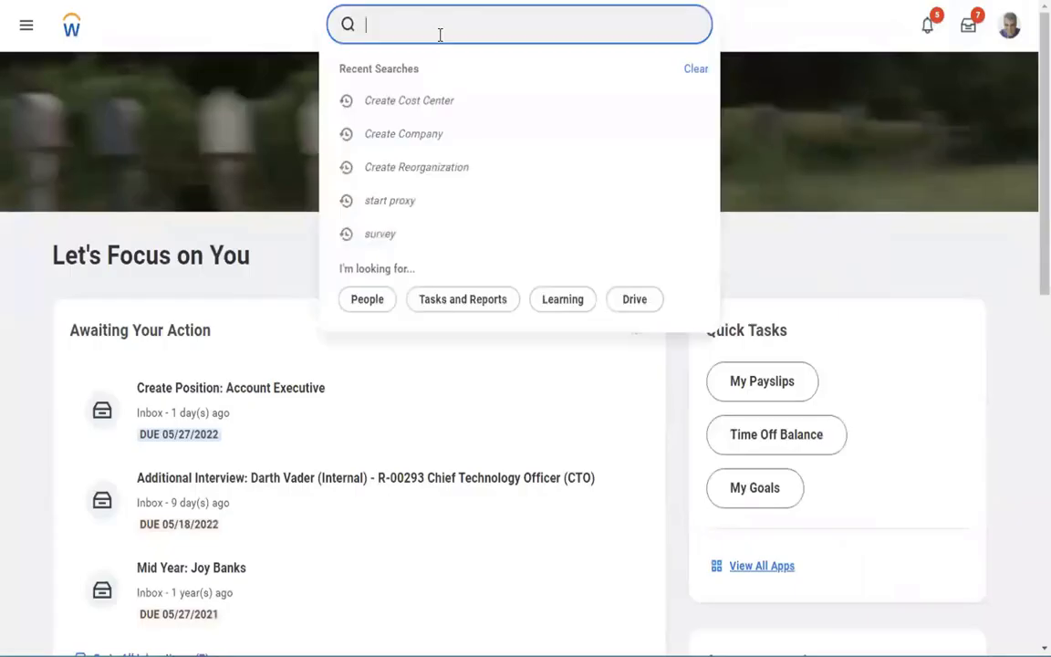
{"action": "type", "text": "start proxy"}
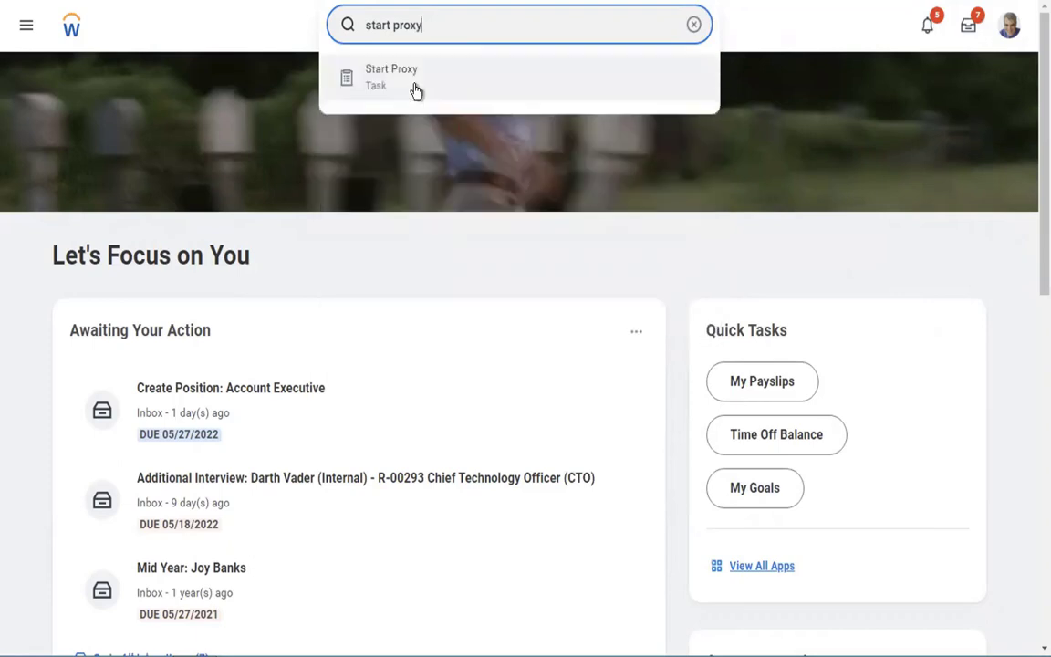
{"action": "left_click", "coordinate": [415, 89]}
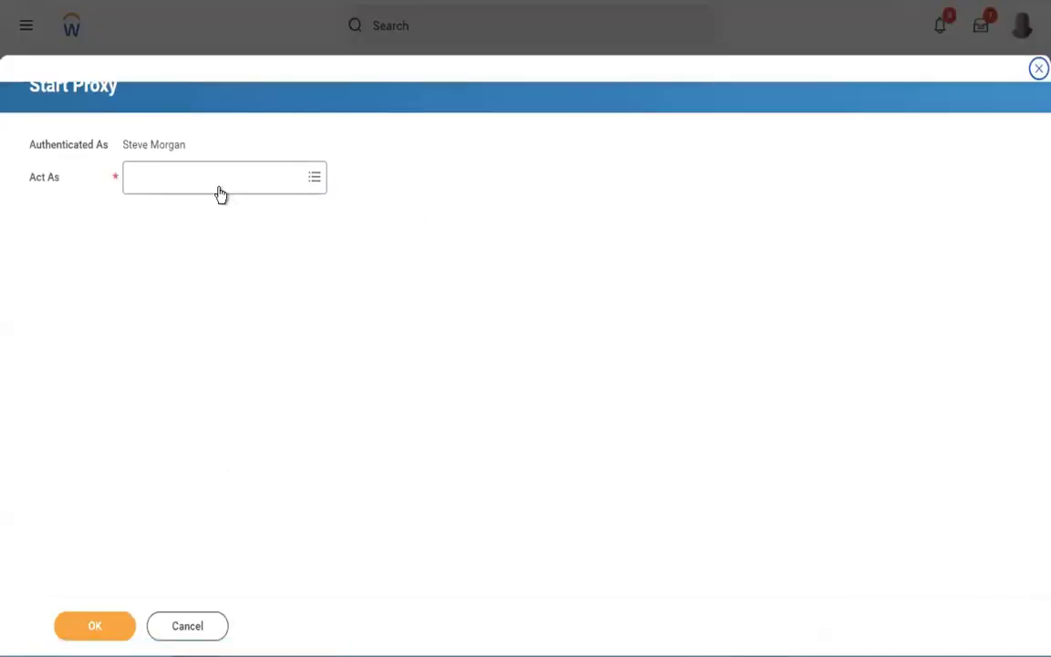
{"action": "left_click", "coordinate": [219, 188]}
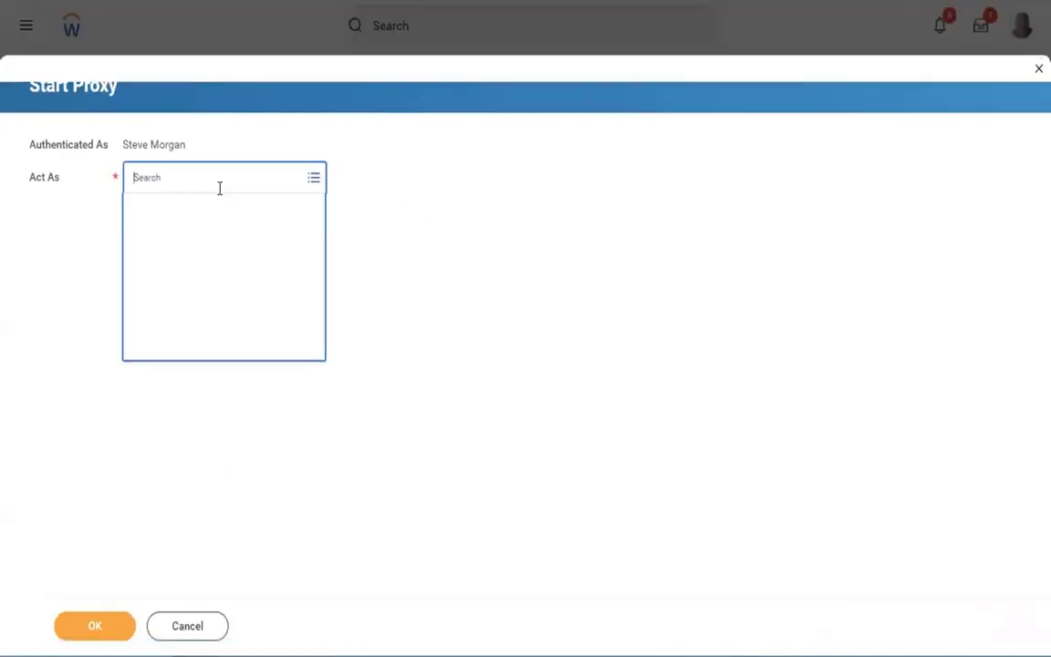
{"action": "type", "text": "logan"}
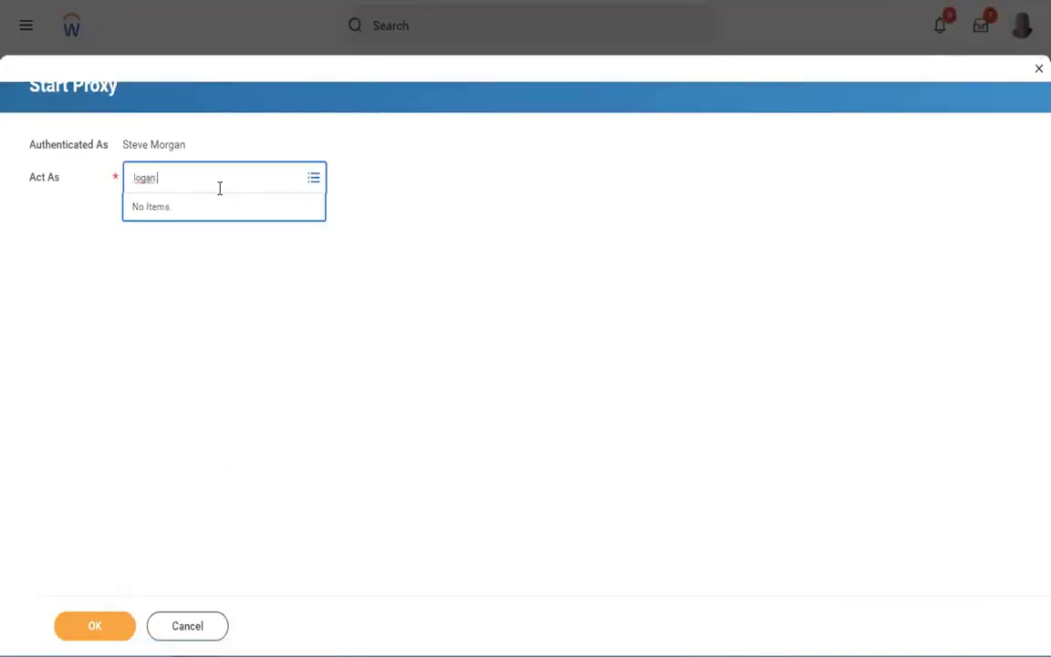
{"action": "type", "text": " mc"}
{"action": "key", "text": "Return"}
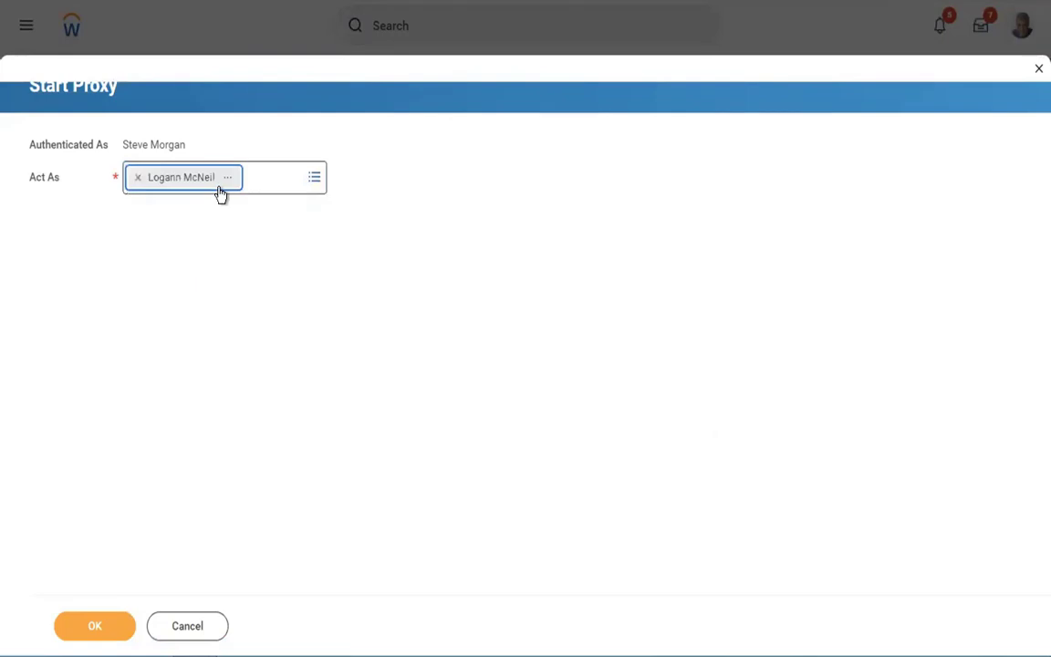
{"action": "left_click", "coordinate": [88, 628]}
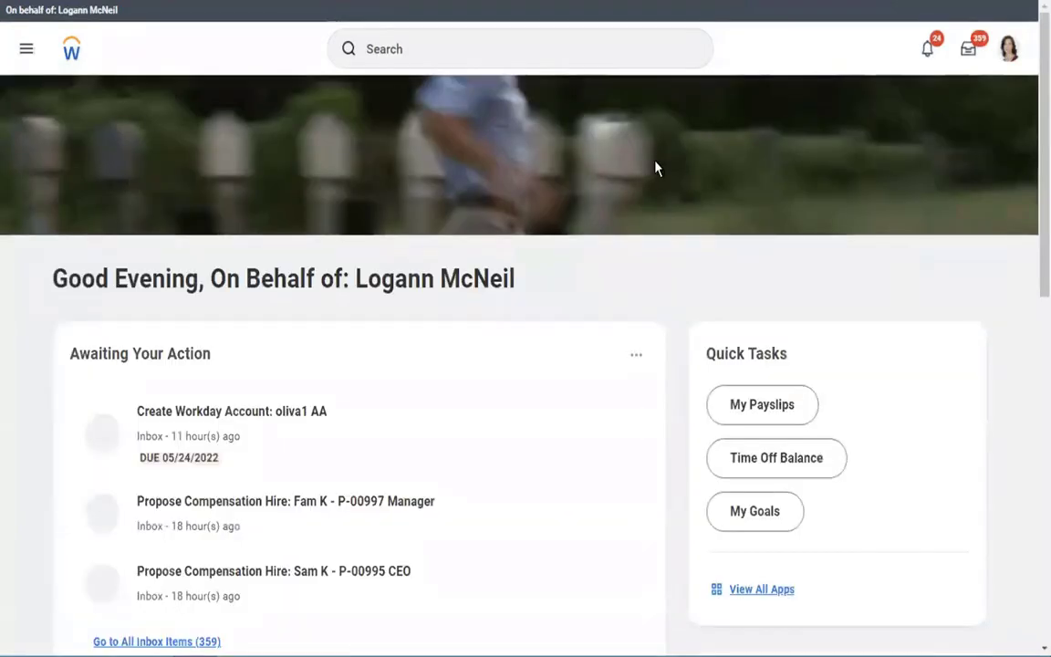
Open the Create Service Center task and name the service center "ADP Payroll Processor"
{"action": "left_click", "coordinate": [456, 45]}
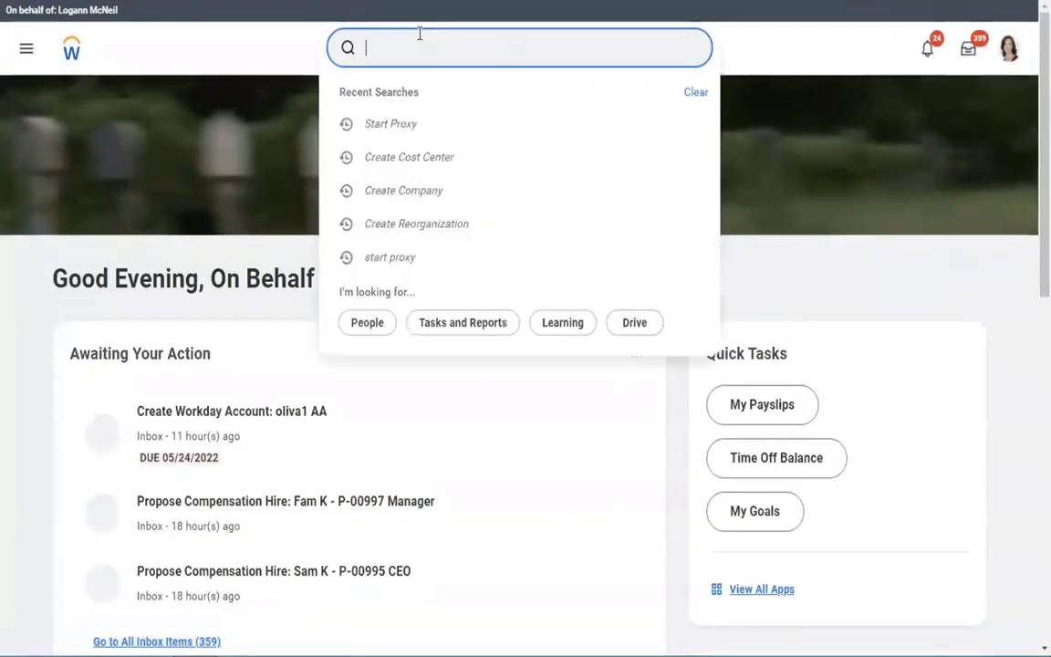
{"action": "type", "text": "create s"}
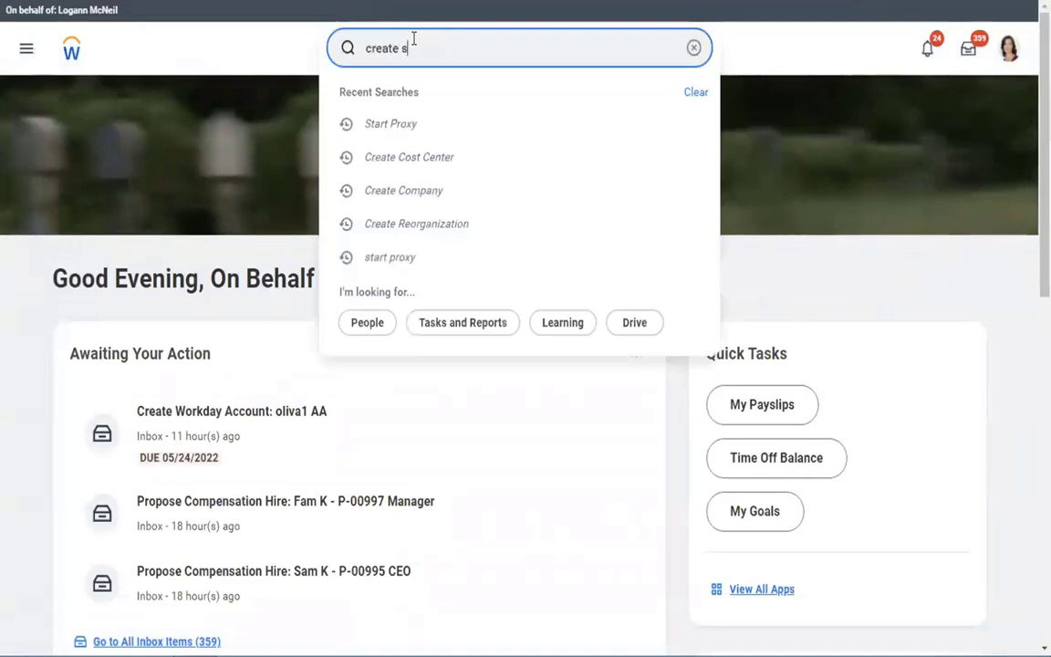
{"action": "type", "text": "erv cent"}
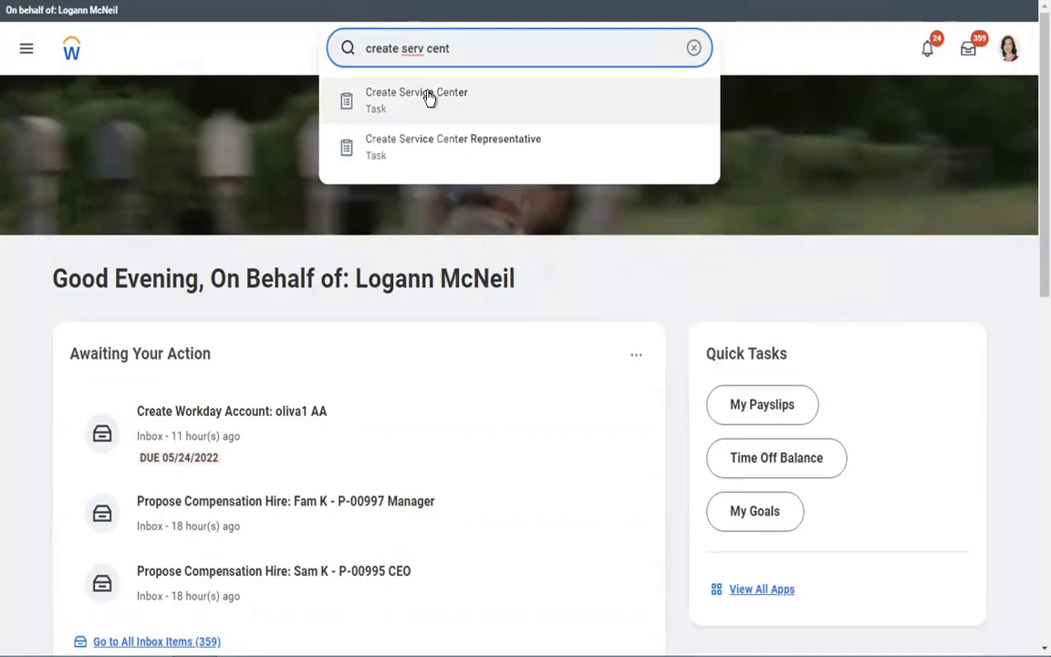
{"action": "left_click", "coordinate": [429, 99]}
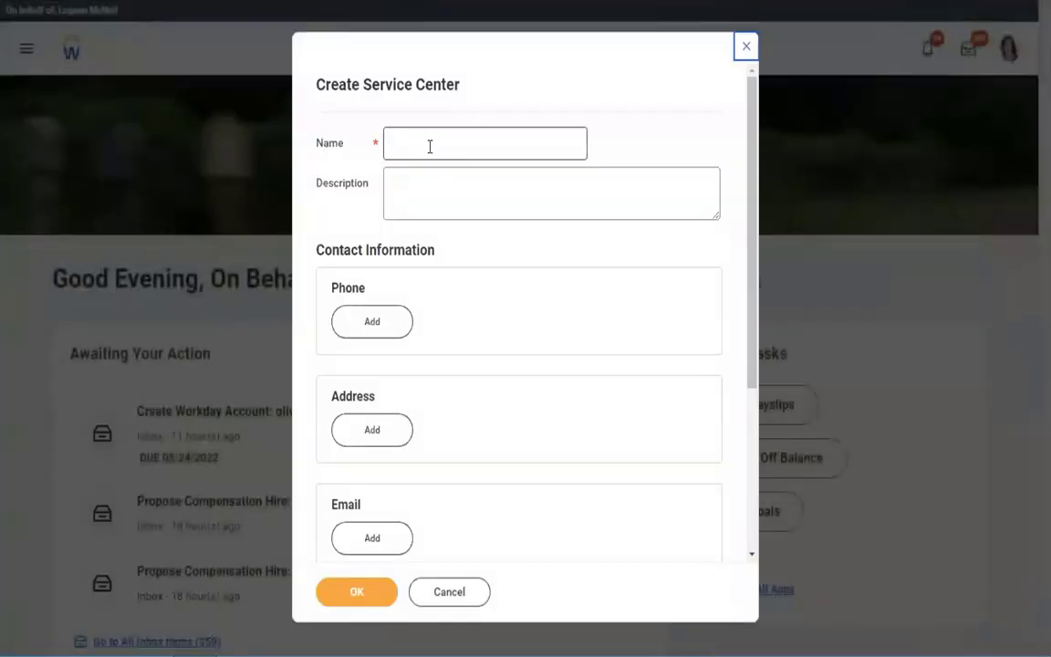
{"action": "left_click", "coordinate": [430, 147]}
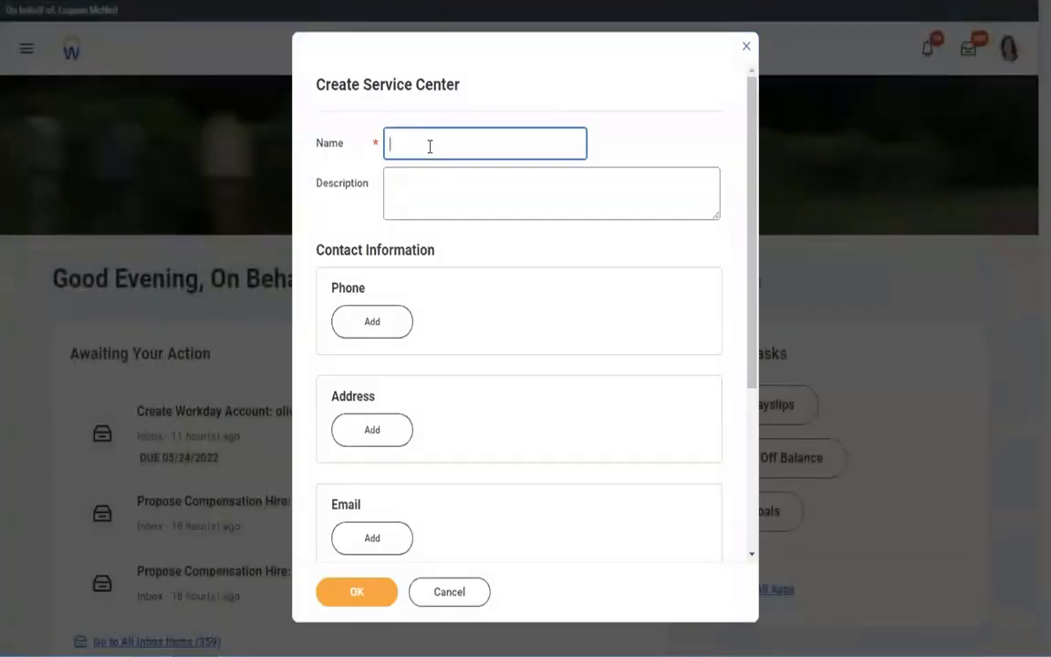
{"action": "type", "text": "ADP Payroll Processor"}
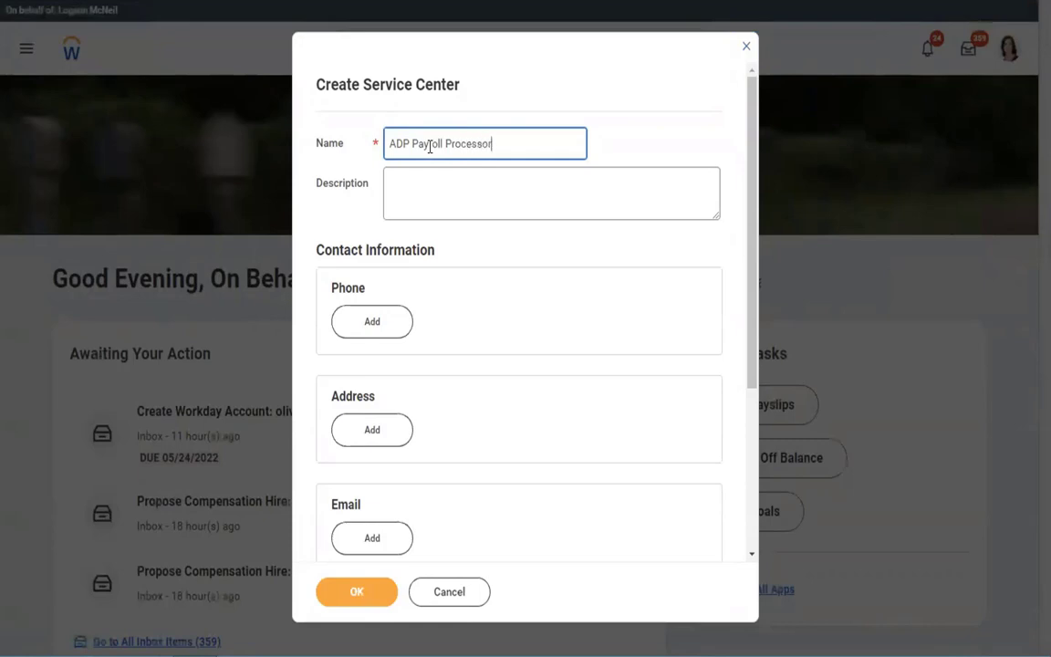
Set the description to "This security group allow ADP Payroll processor to access Workday application with limited view access to employee data."
{"action": "left_click", "coordinate": [462, 193]}
{"action": "type", "text": "This sec"}
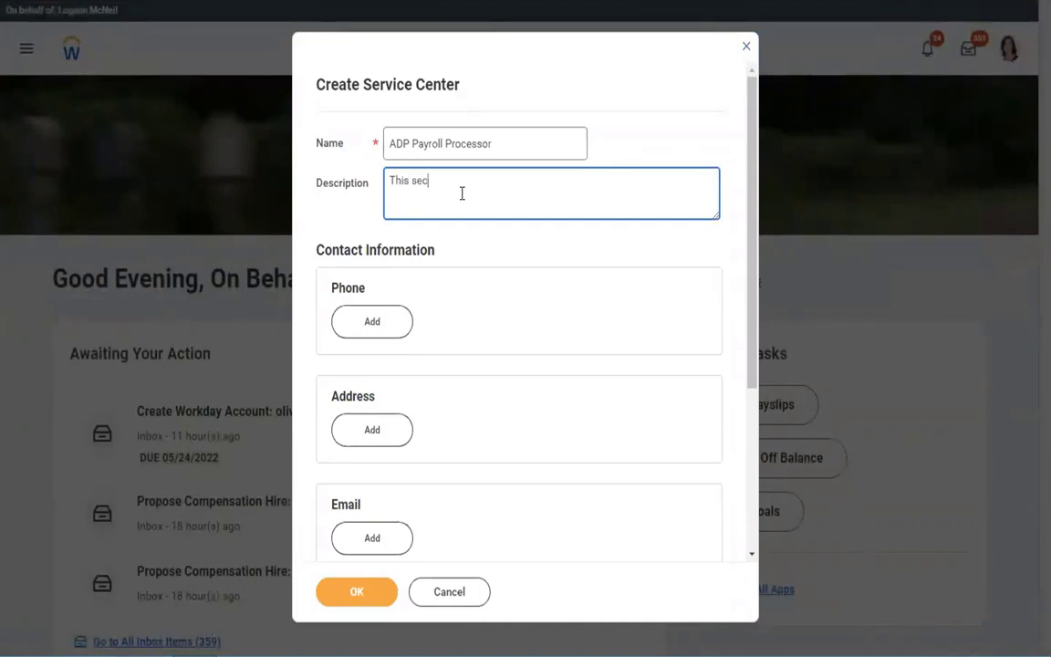
{"action": "type", "text": "urity group allow AD"}
{"action": "type", "text": "P Payroll "}
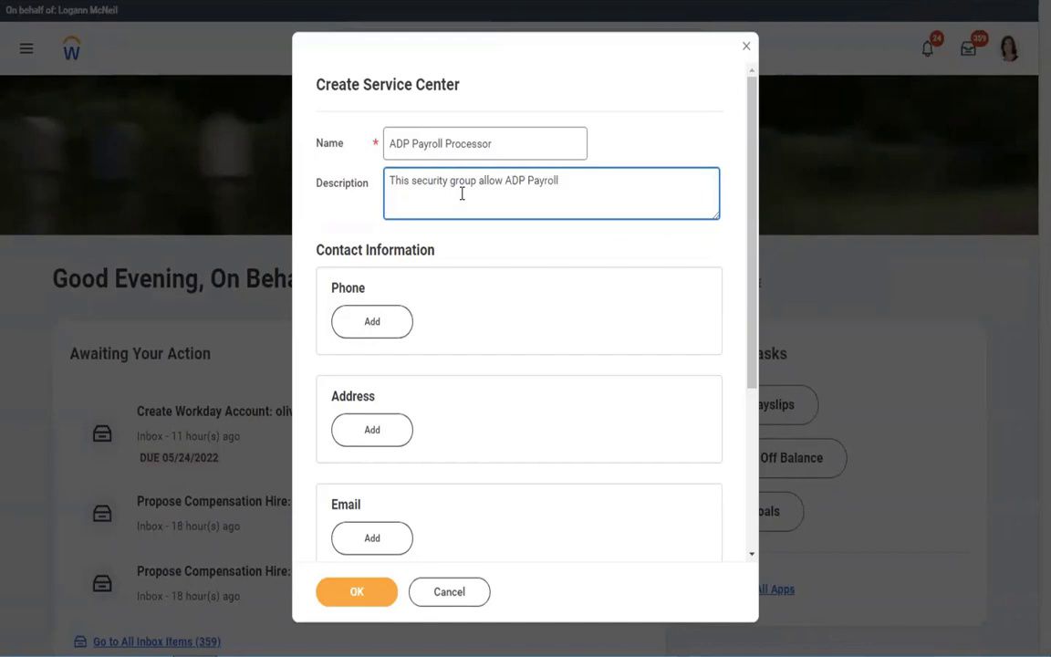
{"action": "type", "text": "o"}
{"action": "key", "text": "BackSpace"}
{"action": "type", "text": "processor to access W"}
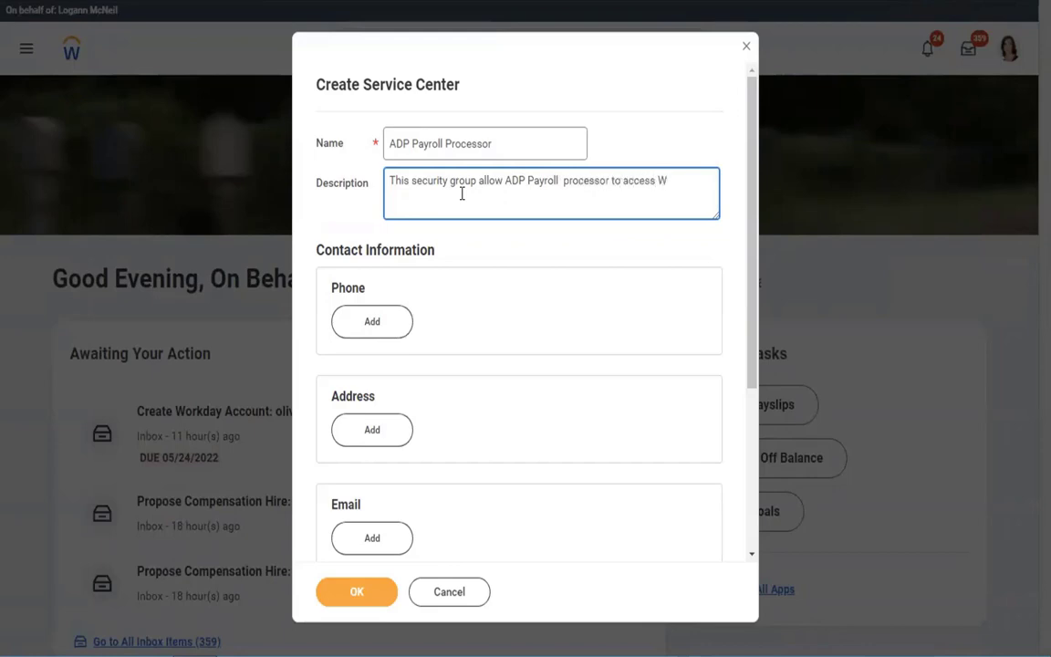
{"action": "type", "text": "orkday application with lim"}
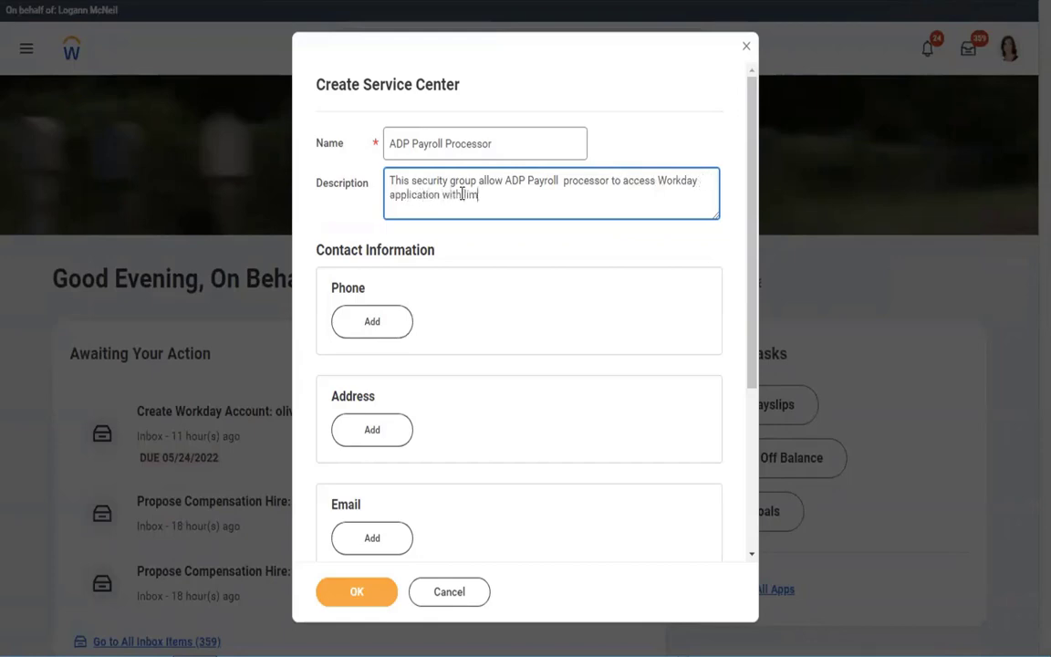
{"action": "type", "text": "ited view access to "}
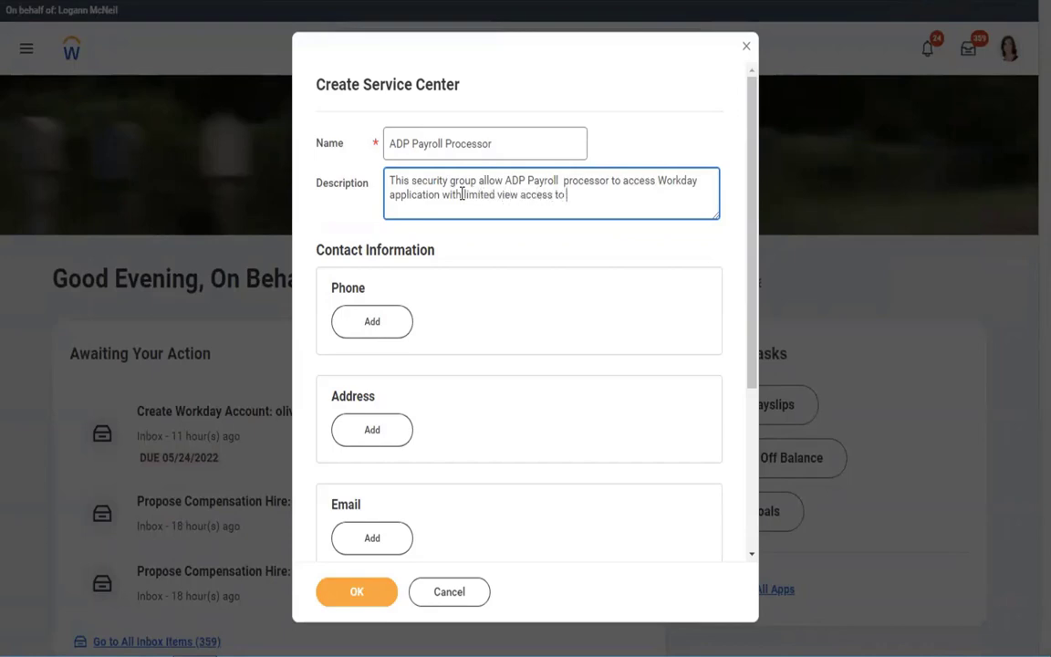
{"action": "type", "text": "employee data."}
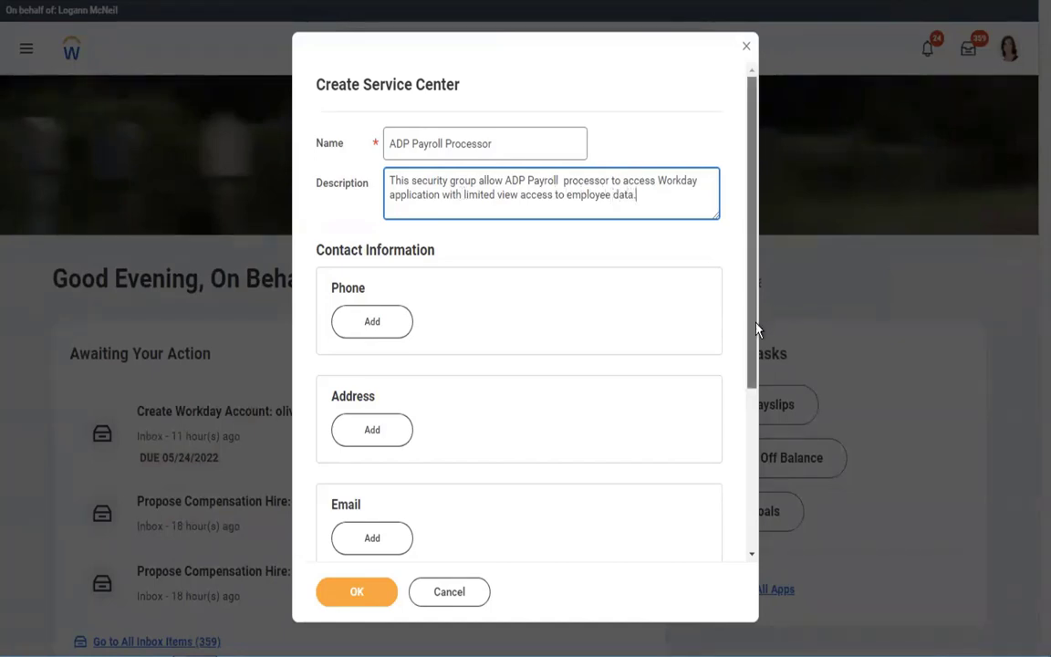
Submit the new service center, leaving its phone, address and email contact information empty
{"action": "left_click_drag", "start_coordinate": [755, 327], "coordinate": [754, 353]}
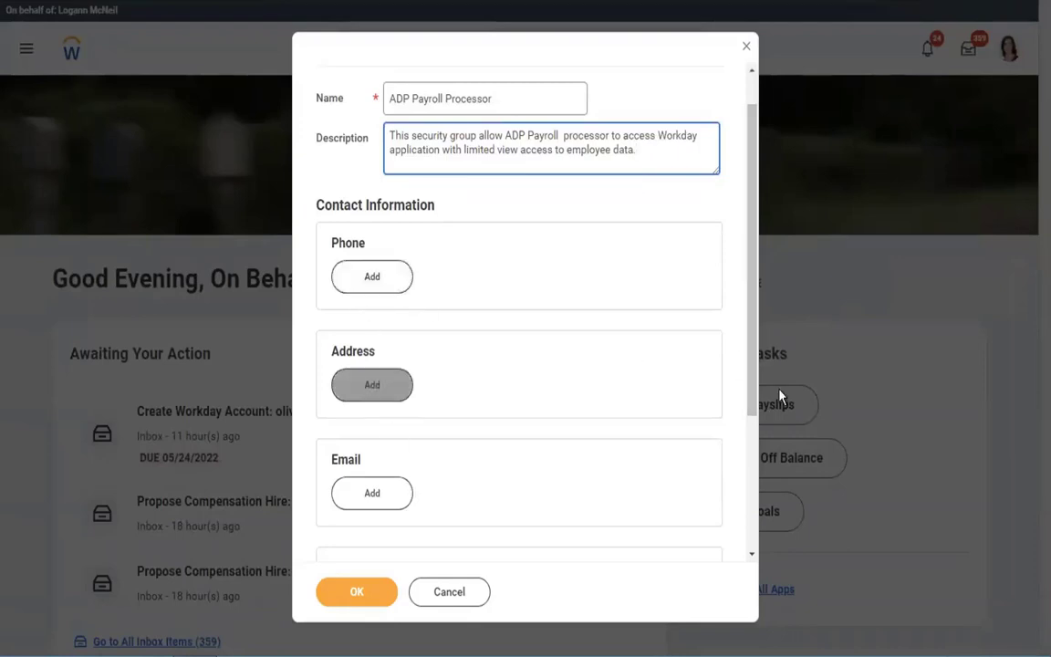
{"action": "left_click_drag", "start_coordinate": [748, 392], "coordinate": [751, 209]}
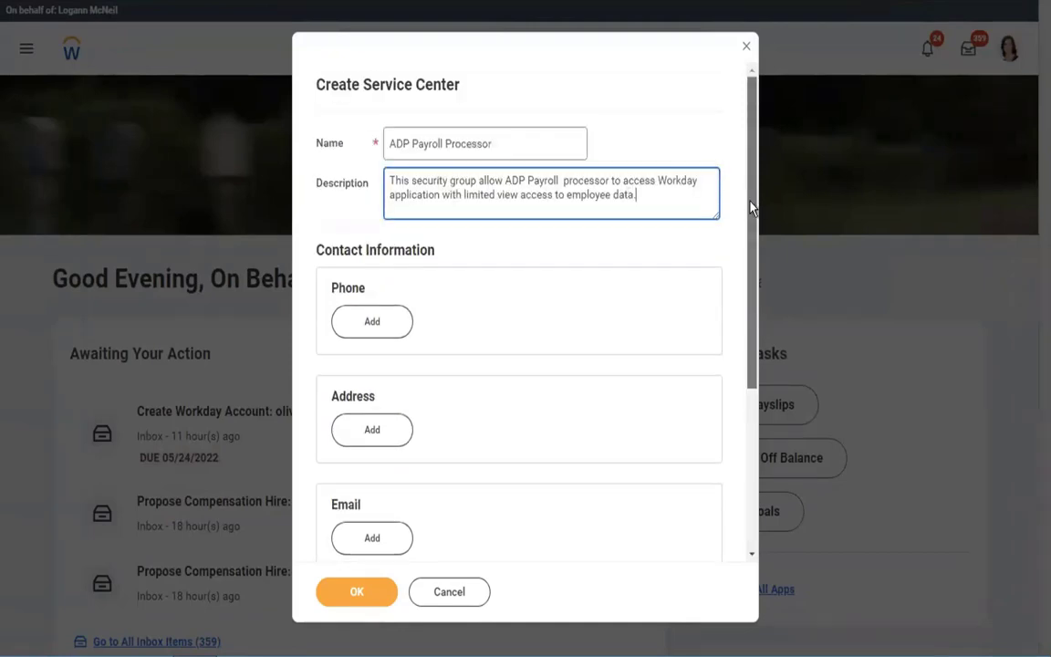
{"action": "left_click", "coordinate": [351, 593]}
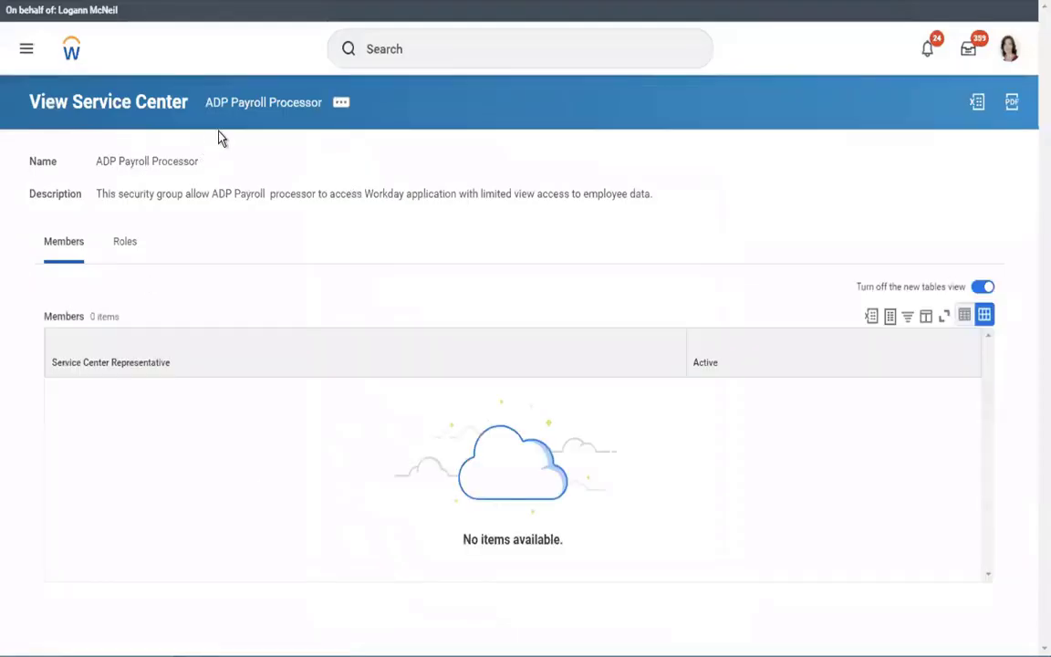
Copy "Create service center representative" from the Word outline and use it to find and open that task in Workday
{"action": "key", "text": "ctrl+Left"}
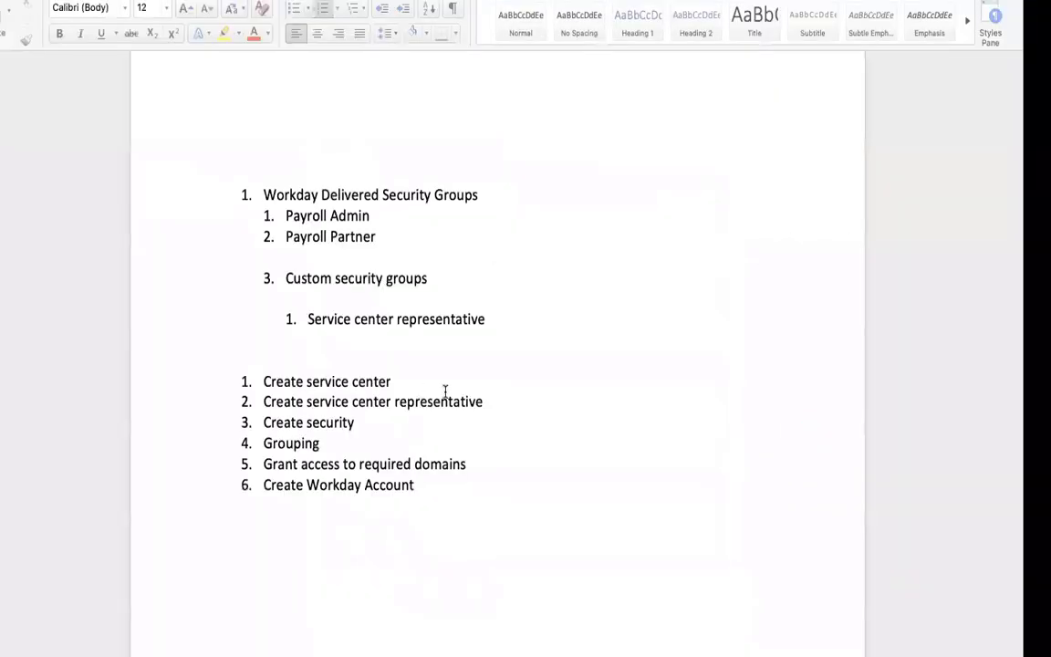
{"action": "left_click_drag", "start_coordinate": [516, 399], "coordinate": [289, 402]}
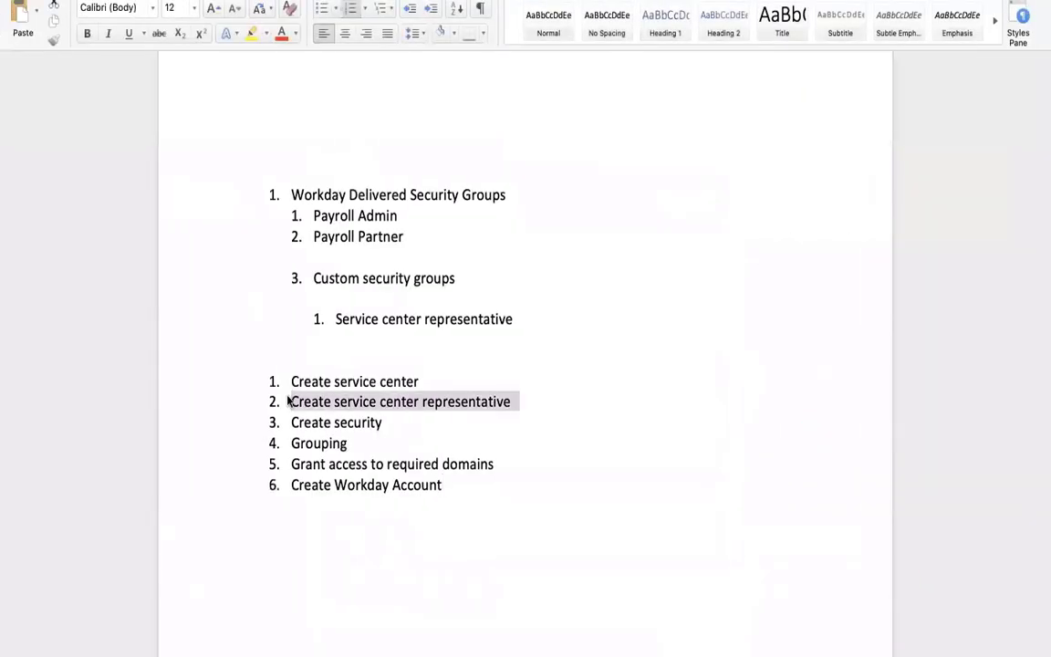
{"action": "key", "text": "ctrl+Right"}
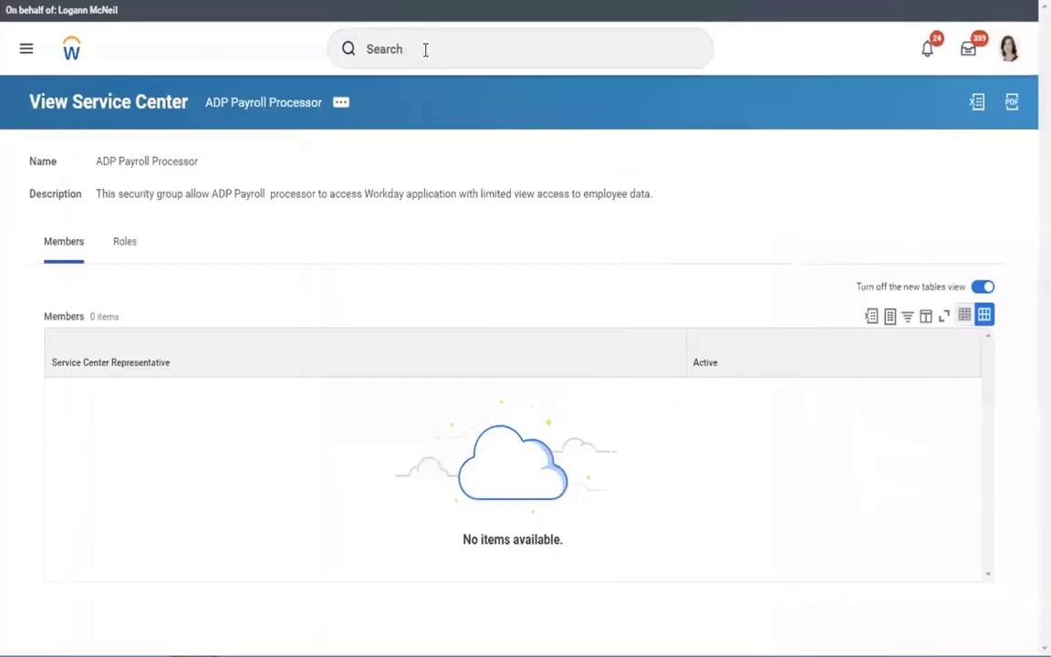
{"action": "left_click", "coordinate": [425, 49]}
{"action": "type", "text": "2. Create service center representative"}
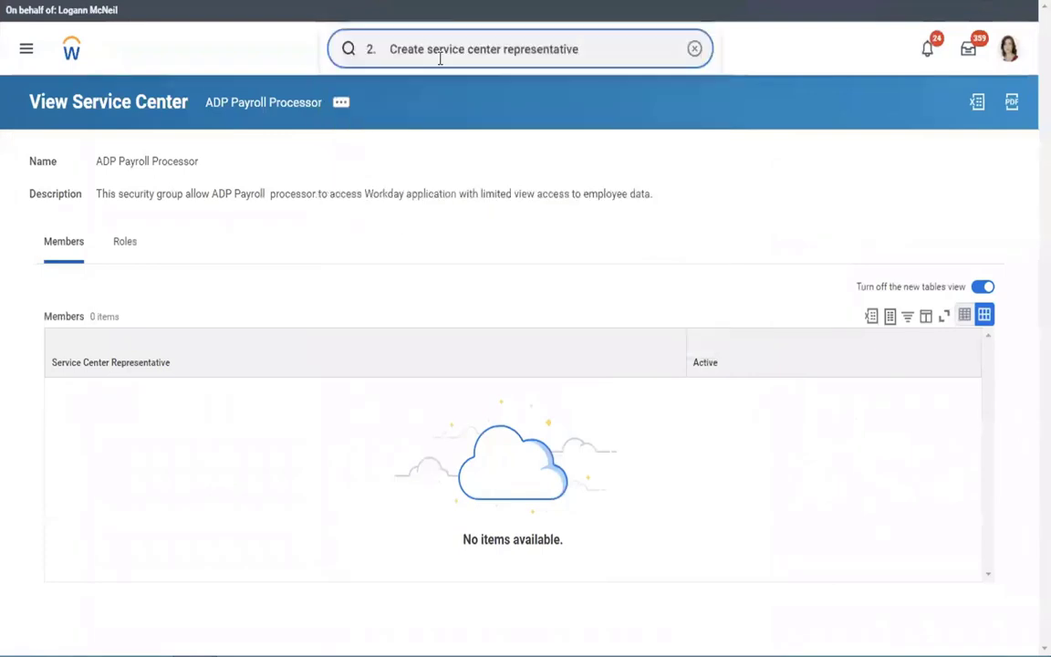
{"action": "left_click_drag", "start_coordinate": [390, 50], "coordinate": [265, 38]}
{"action": "key", "text": "BackSpace"}
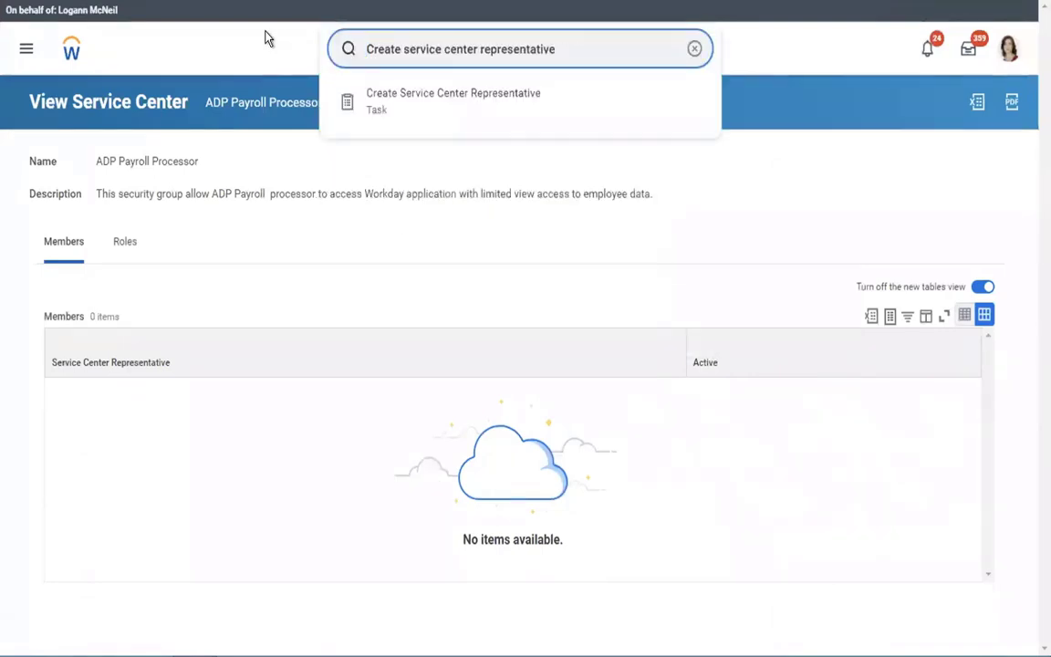
{"action": "left_click", "coordinate": [461, 112]}
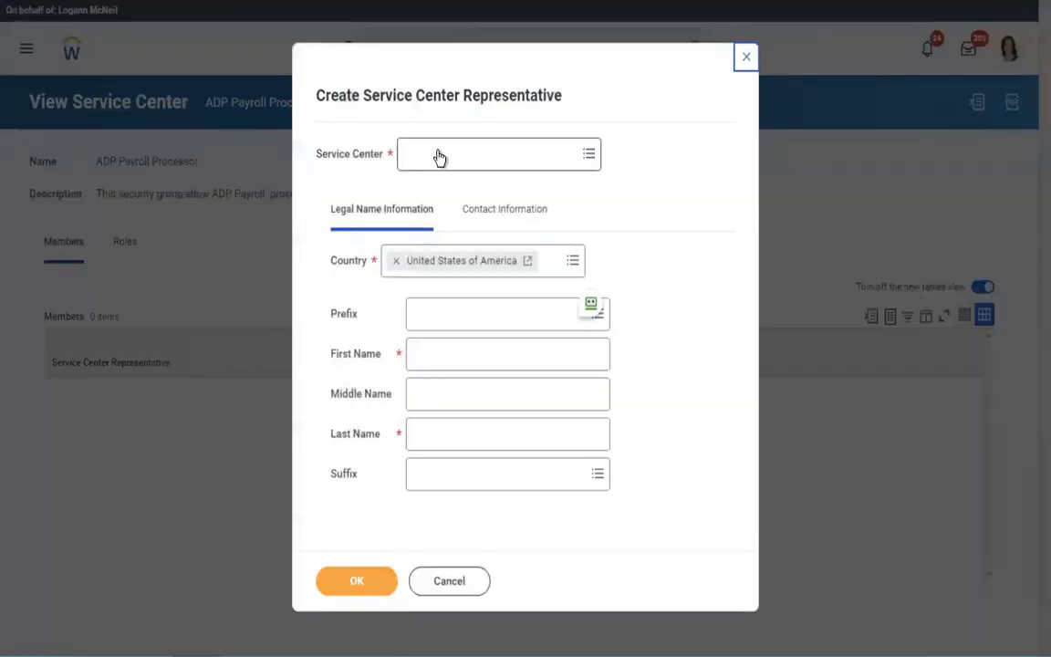
Check the service center step in the Word outline, and assign the new representative to the ADP Payroll Processor service center in Workday
{"action": "left_click", "coordinate": [440, 158]}
{"action": "key", "text": "ctrl+Left"}
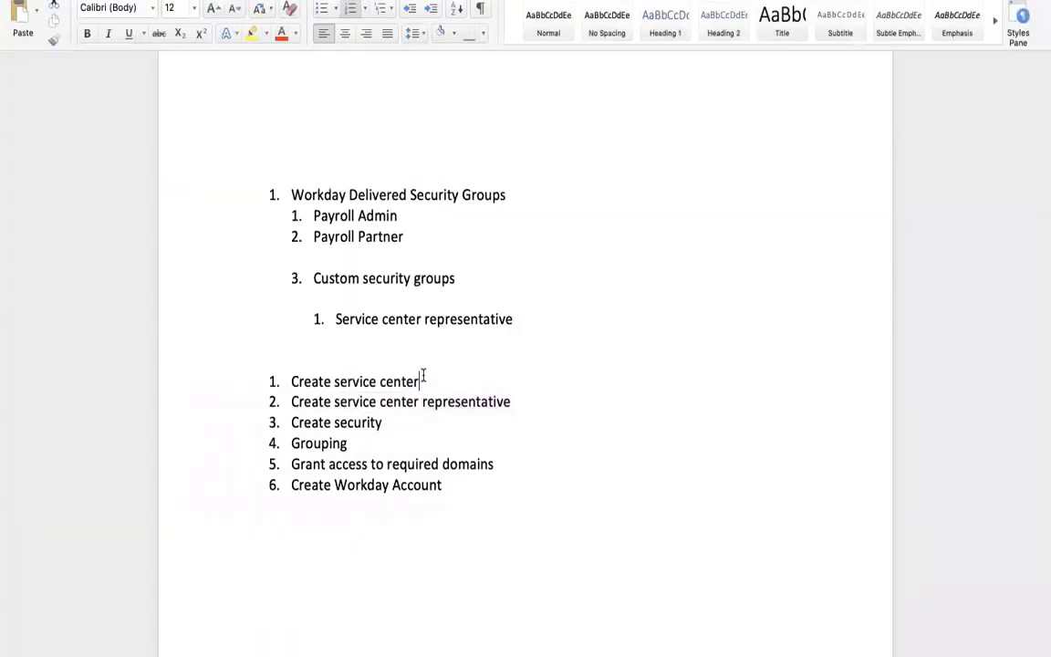
{"action": "left_click_drag", "start_coordinate": [424, 382], "coordinate": [256, 367]}
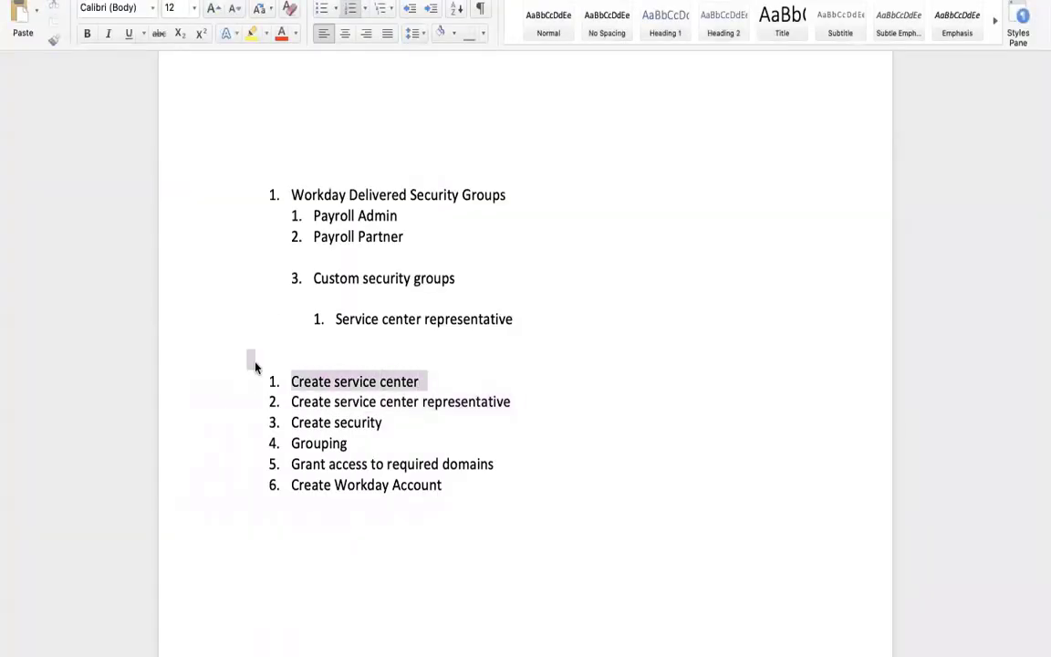
{"action": "key", "text": "ctrl+Right"}
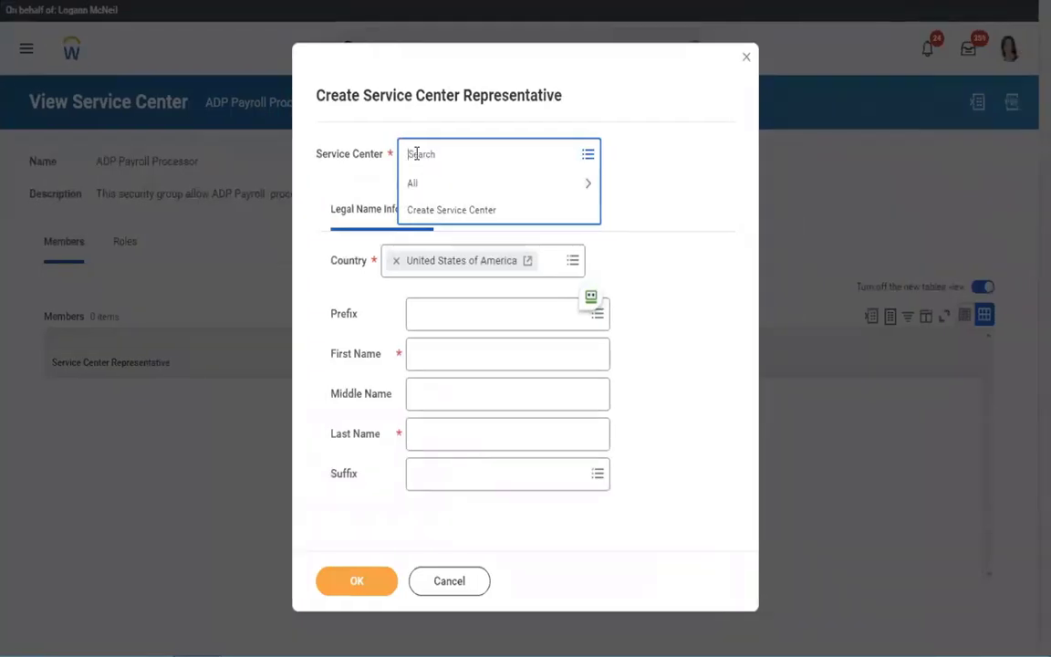
{"action": "type", "text": "adp"}
{"action": "key", "text": "Return"}
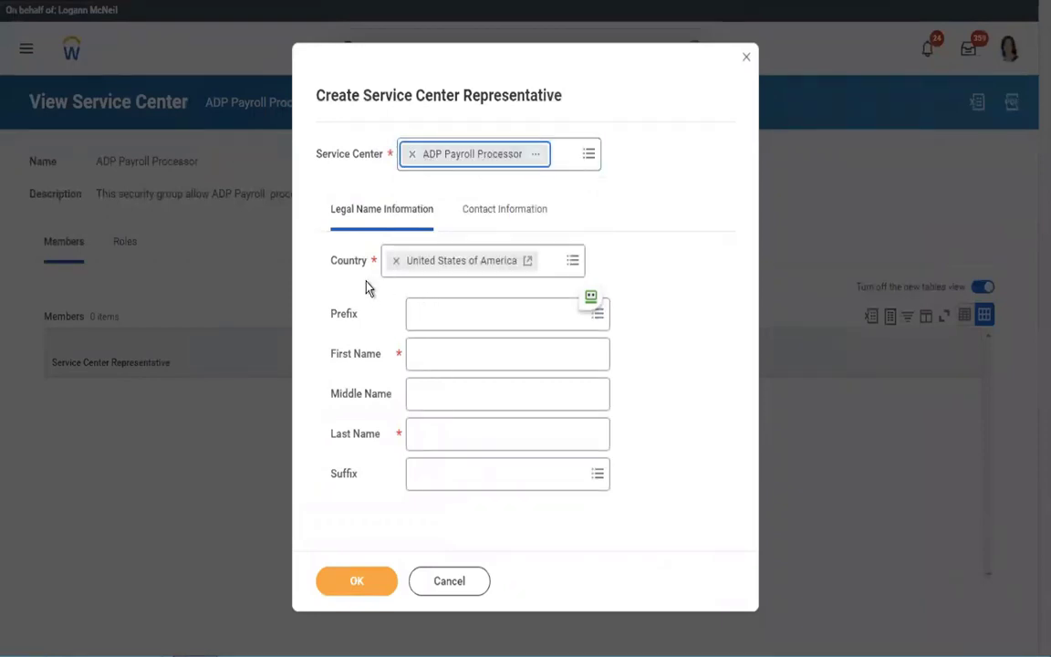
Set the representative's first name to "ADP" and last name to "Payroll Processor", and submit it with contact information left empty
{"action": "left_click", "coordinate": [444, 347]}
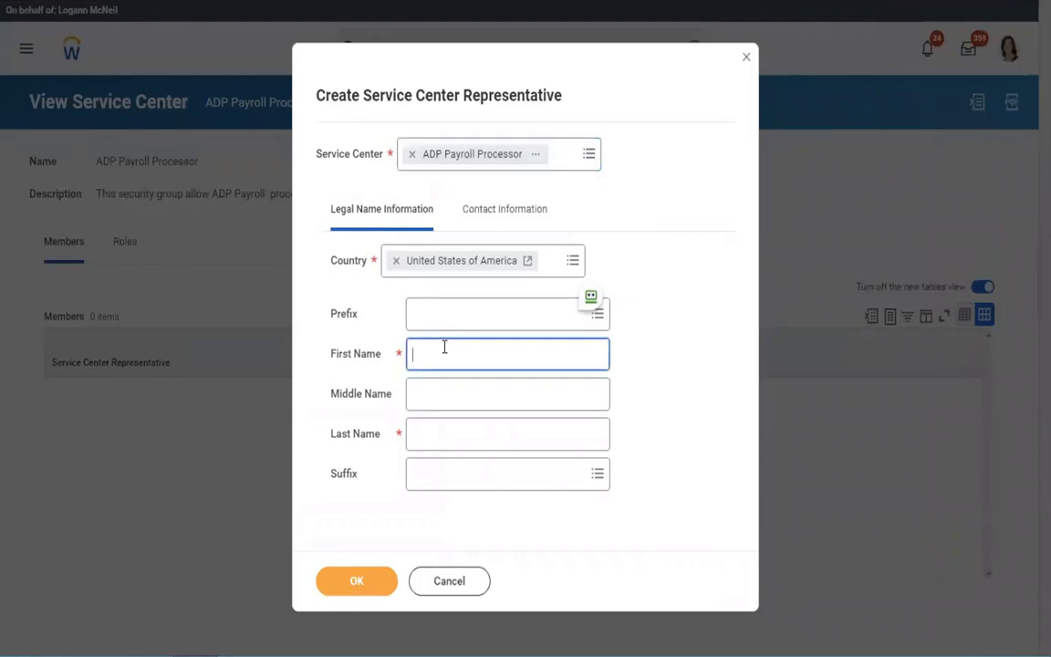
{"action": "type", "text": "ADP"}
{"action": "left_click", "coordinate": [437, 434]}
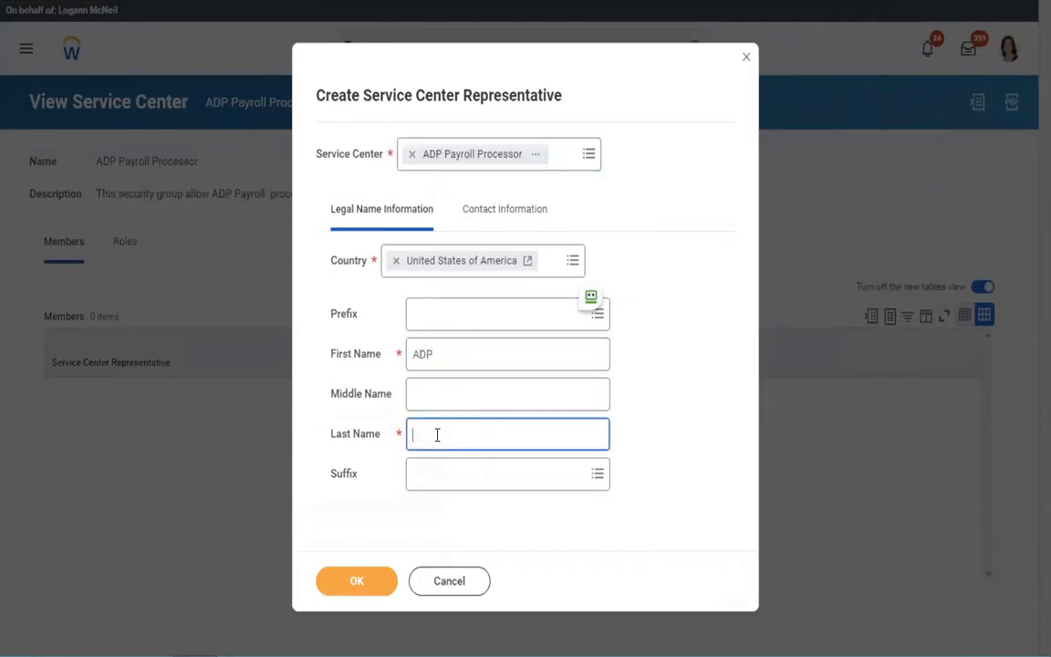
{"action": "type", "text": "Payroll Processor"}
{"action": "left_click", "coordinate": [473, 213]}
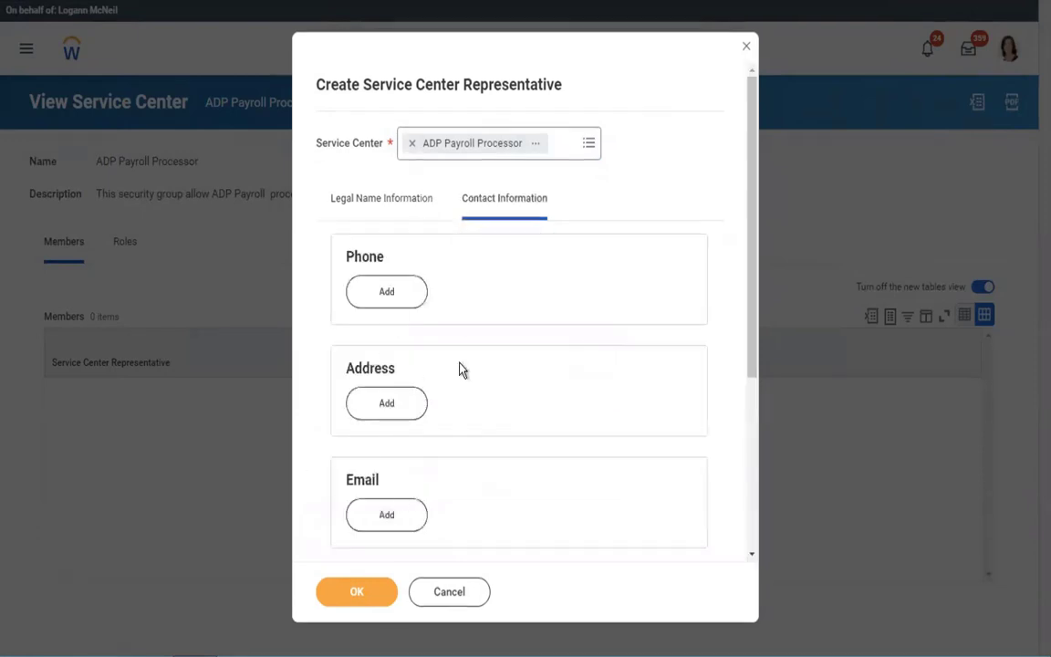
{"action": "left_click", "coordinate": [356, 593]}
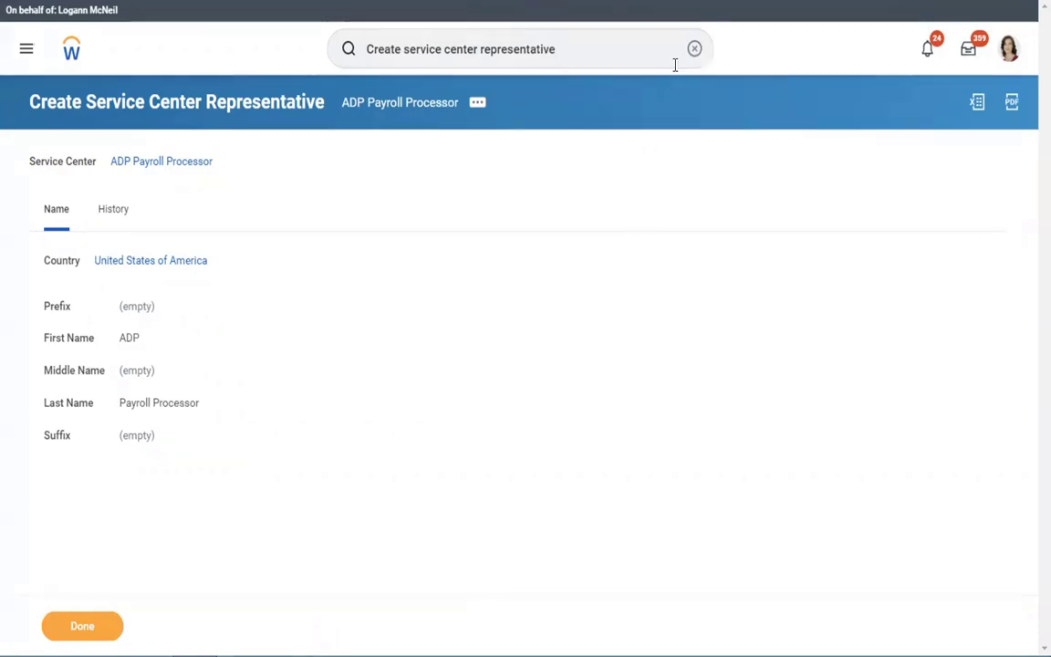
Search for "create sec group" and open the Create Security Group task
{"action": "left_click", "coordinate": [694, 49]}
{"action": "left_click", "coordinate": [551, 47]}
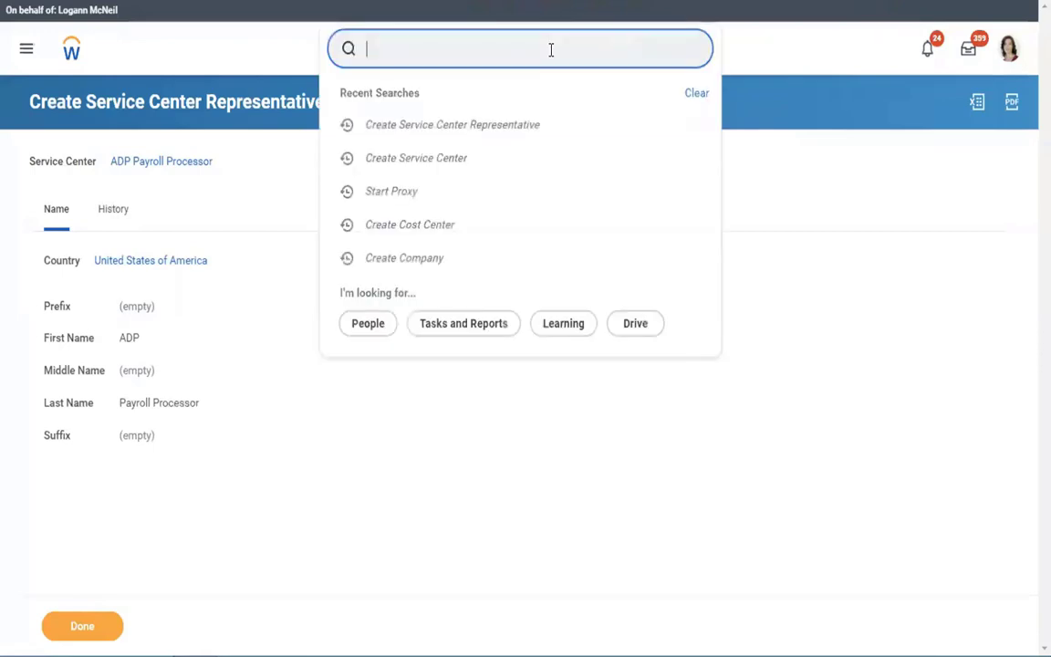
{"action": "type", "text": "create s"}
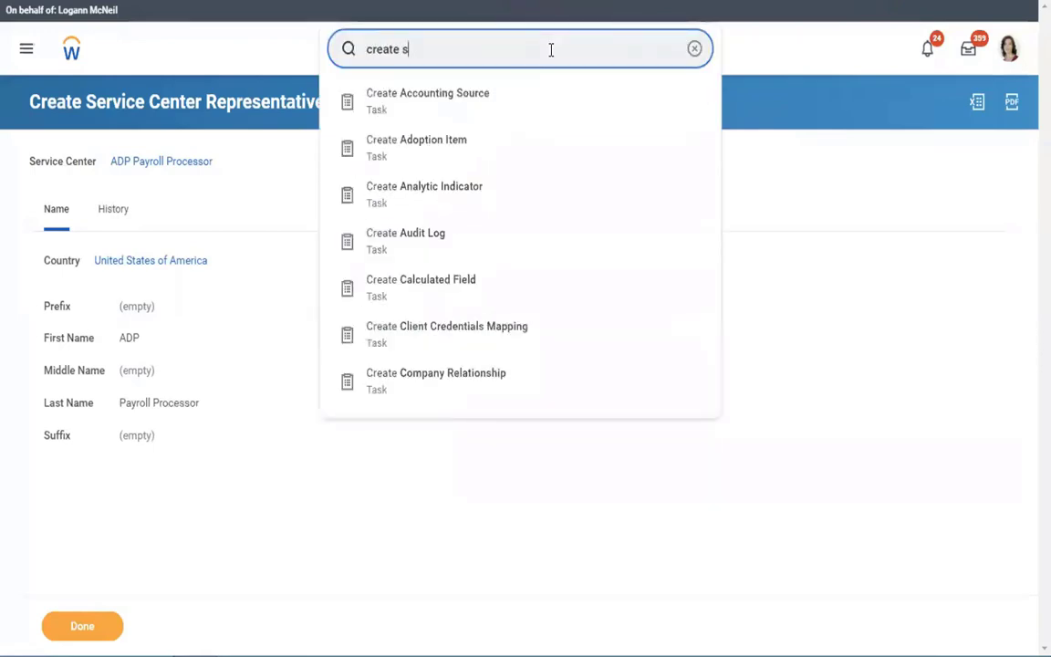
{"action": "type", "text": "ec group"}
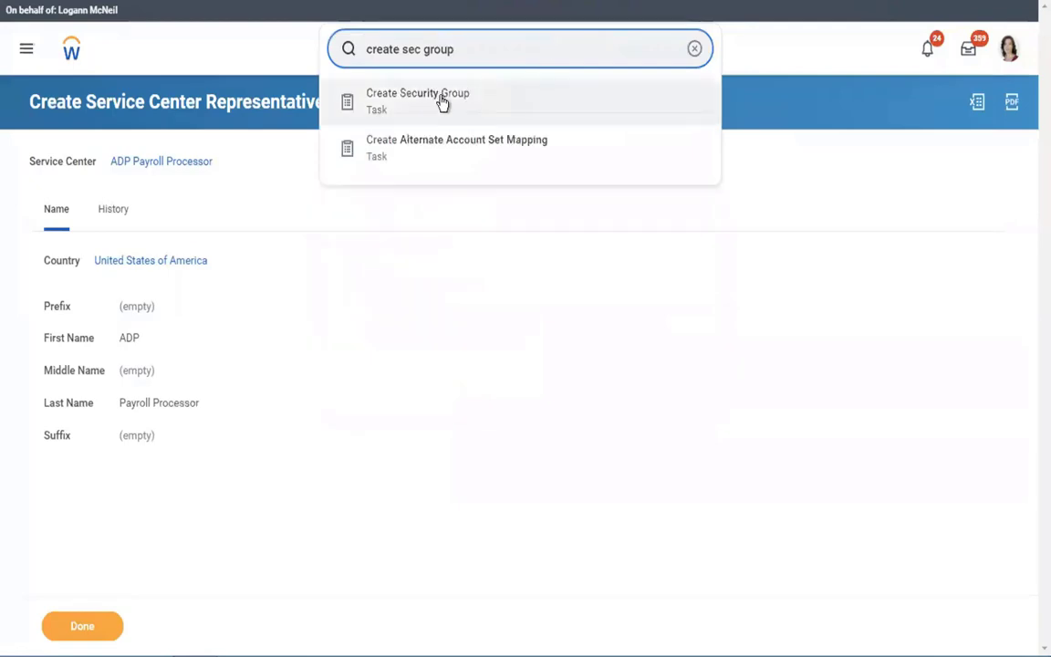
{"action": "left_click", "coordinate": [442, 102]}
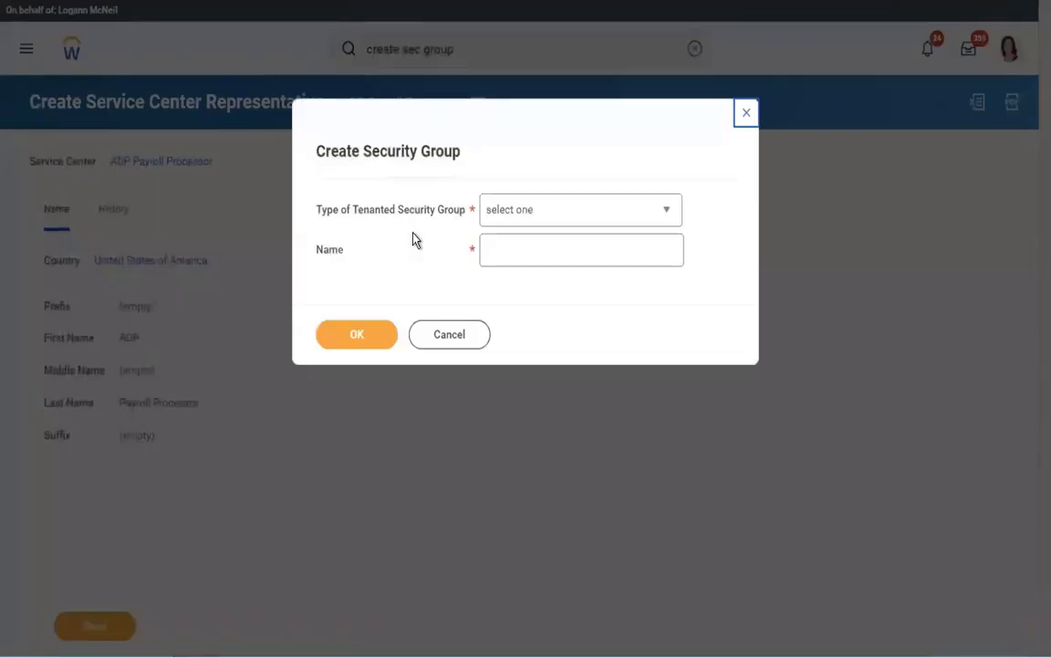
Create a Service Center Security Group (Unconstrained) named "ADP payroll Vendor Access"
{"action": "left_click", "coordinate": [545, 222]}
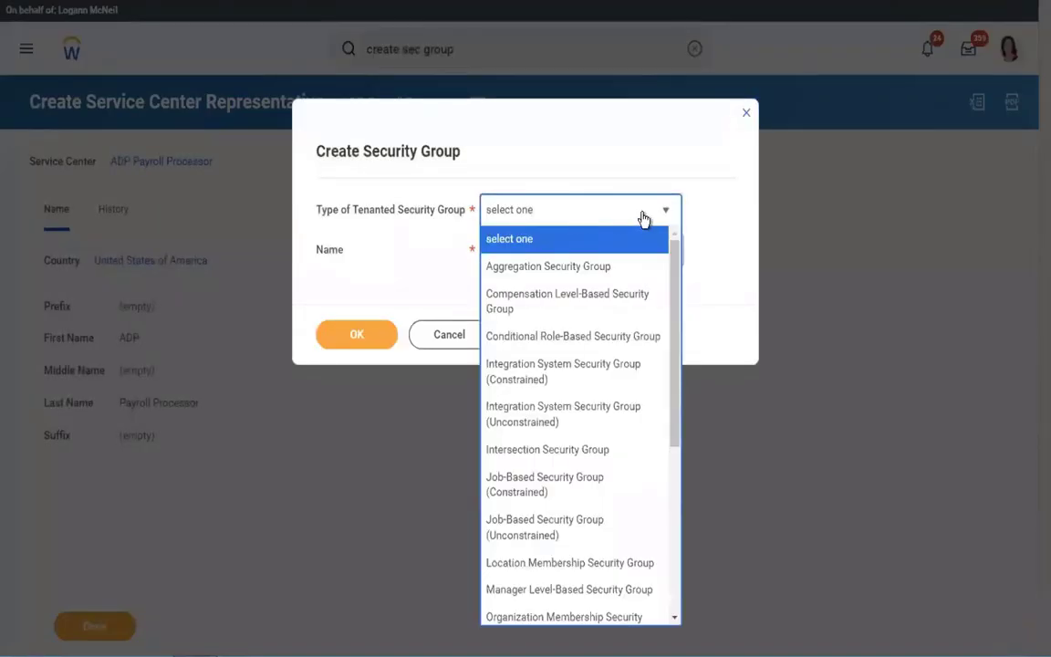
{"action": "left_click_drag", "start_coordinate": [674, 264], "coordinate": [669, 435]}
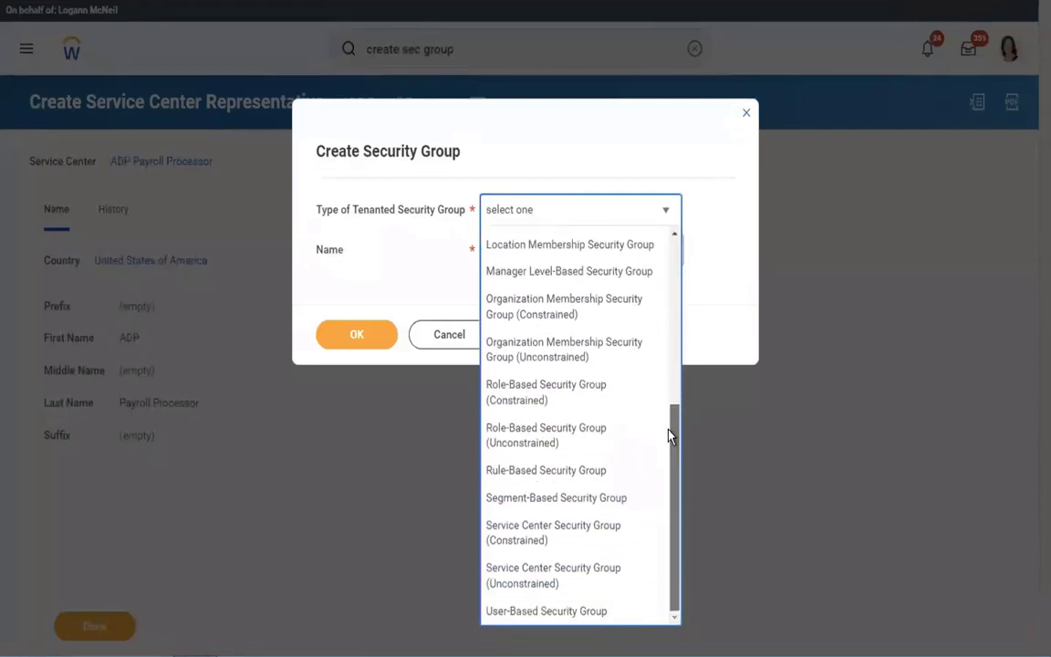
{"action": "left_click", "coordinate": [517, 575]}
{"action": "left_click", "coordinate": [545, 260]}
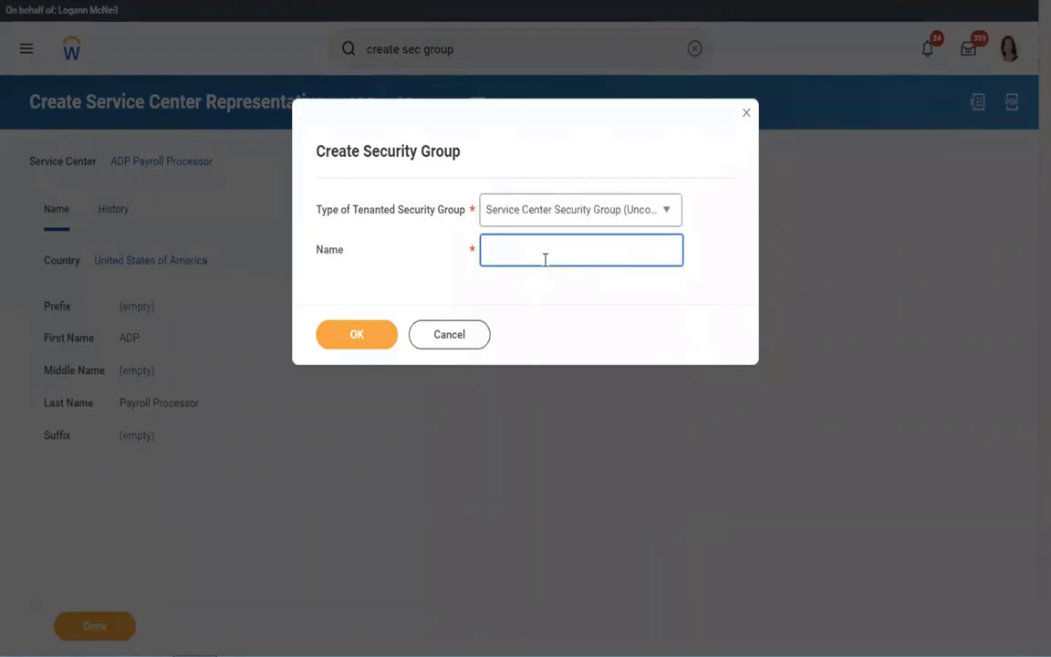
{"action": "type", "text": "ADP payroll Vendor Access"}
{"action": "left_click", "coordinate": [361, 335]}
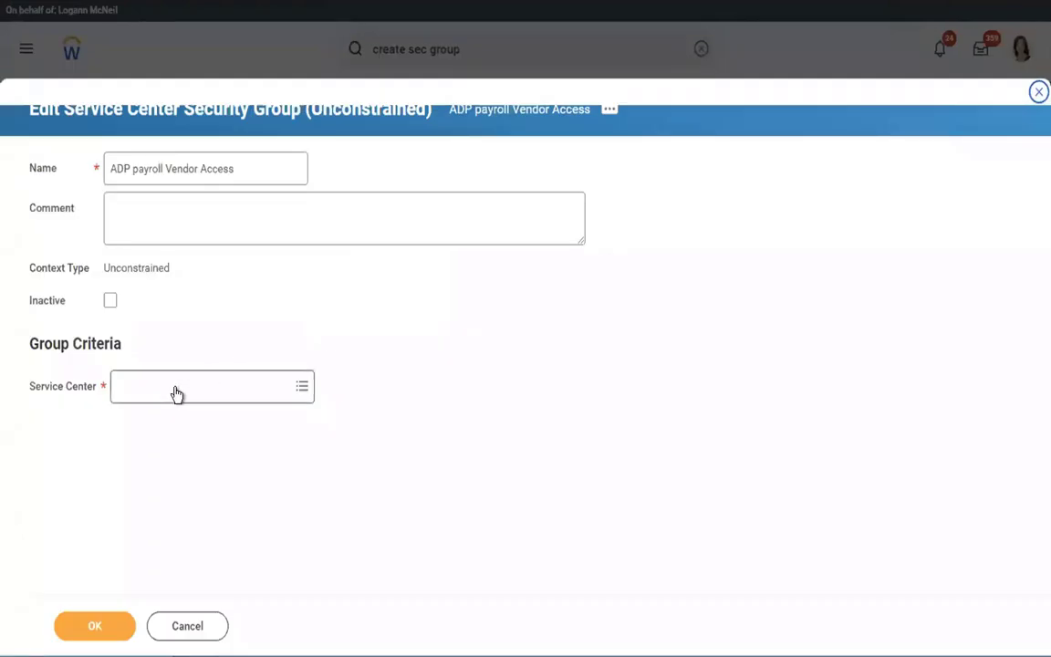
Set the security group's service center criterion to ADP Payroll Processor and save the group
{"action": "left_click", "coordinate": [177, 391]}
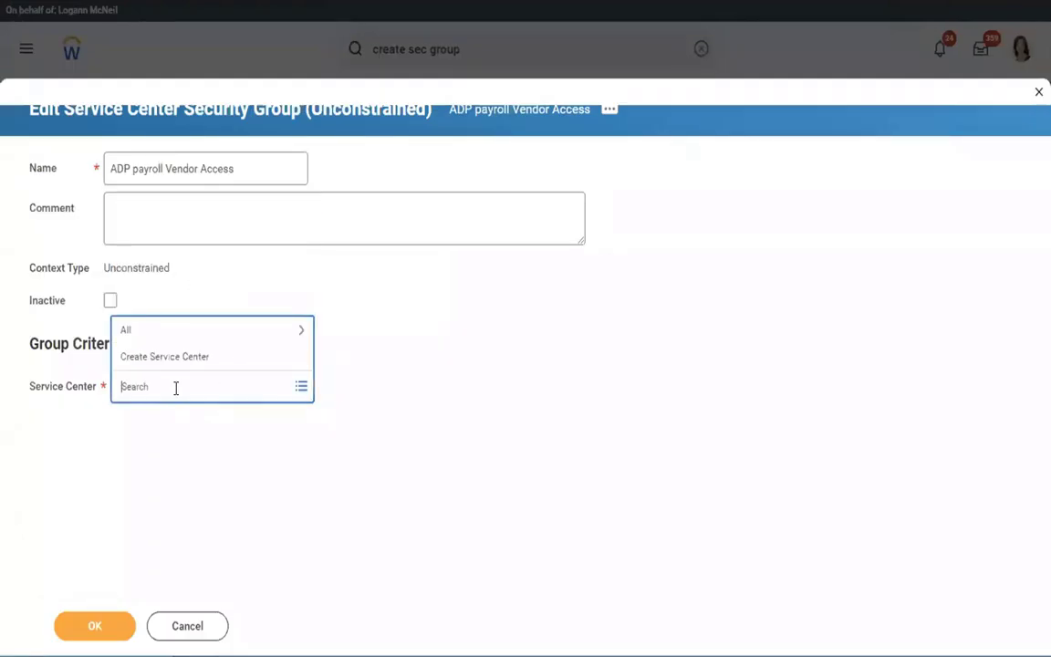
{"action": "type", "text": "adp"}
{"action": "key", "text": "Return"}
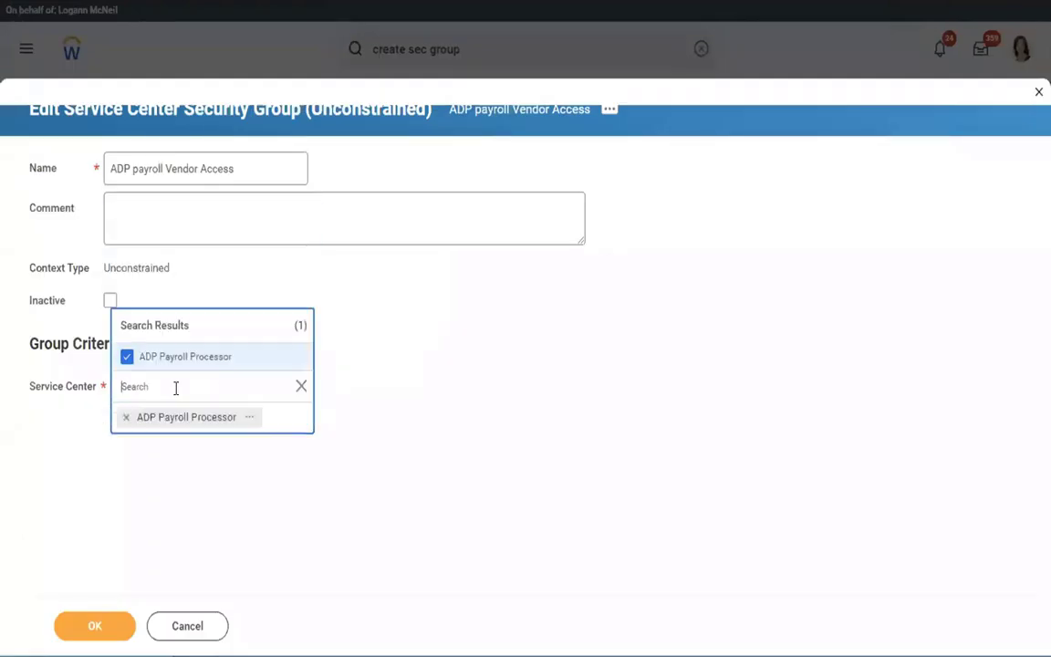
{"action": "left_click", "coordinate": [481, 439]}
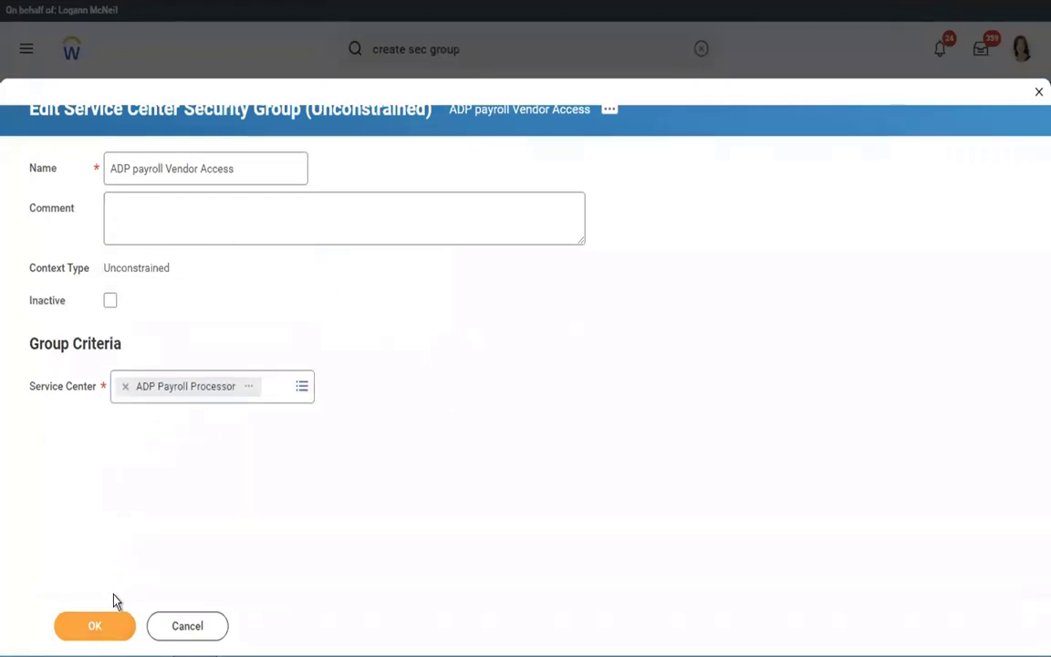
{"action": "left_click", "coordinate": [82, 630]}
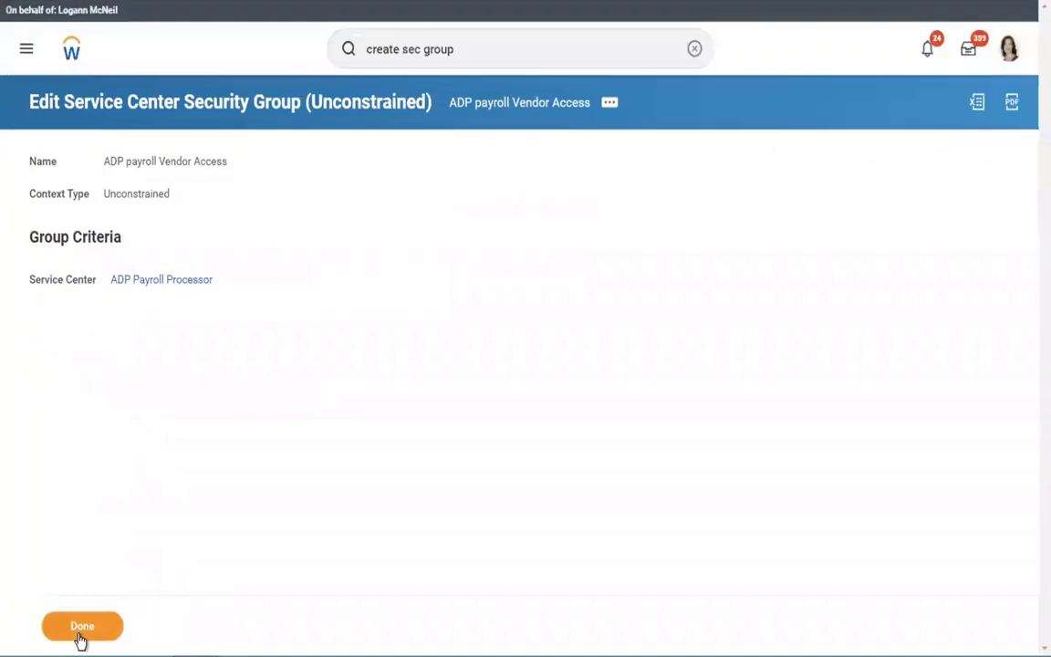
Review the setup steps in the Word outline against the security group in Workday, from creating the service center to granting domain access
{"action": "key", "text": "ctrl+Left"}
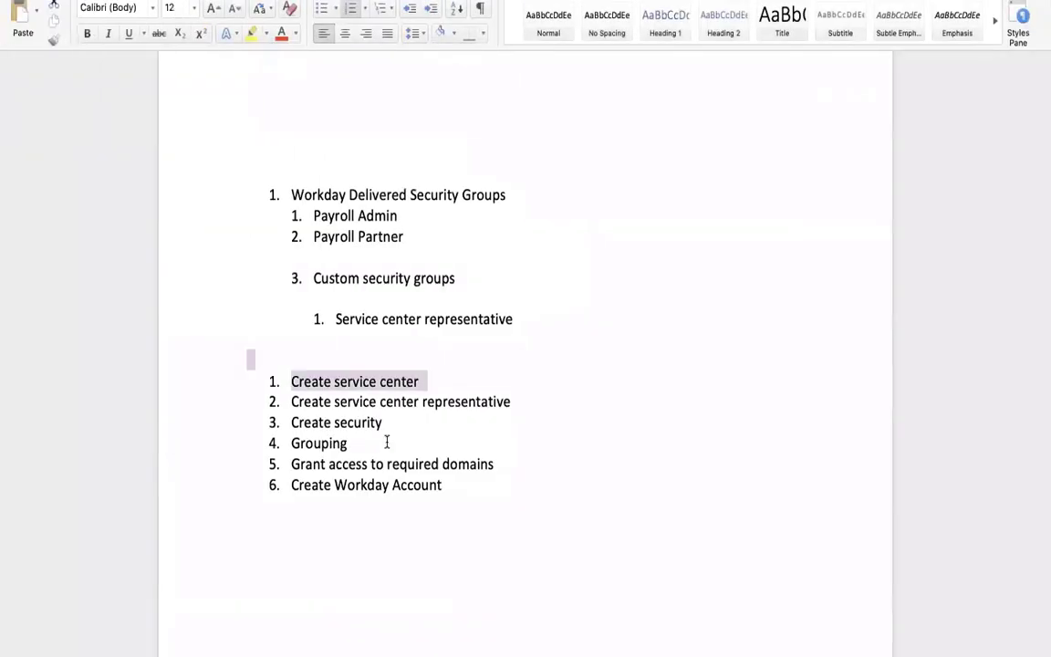
{"action": "left_click", "coordinate": [387, 439]}
{"action": "left_click_drag", "start_coordinate": [387, 423], "coordinate": [292, 377]}
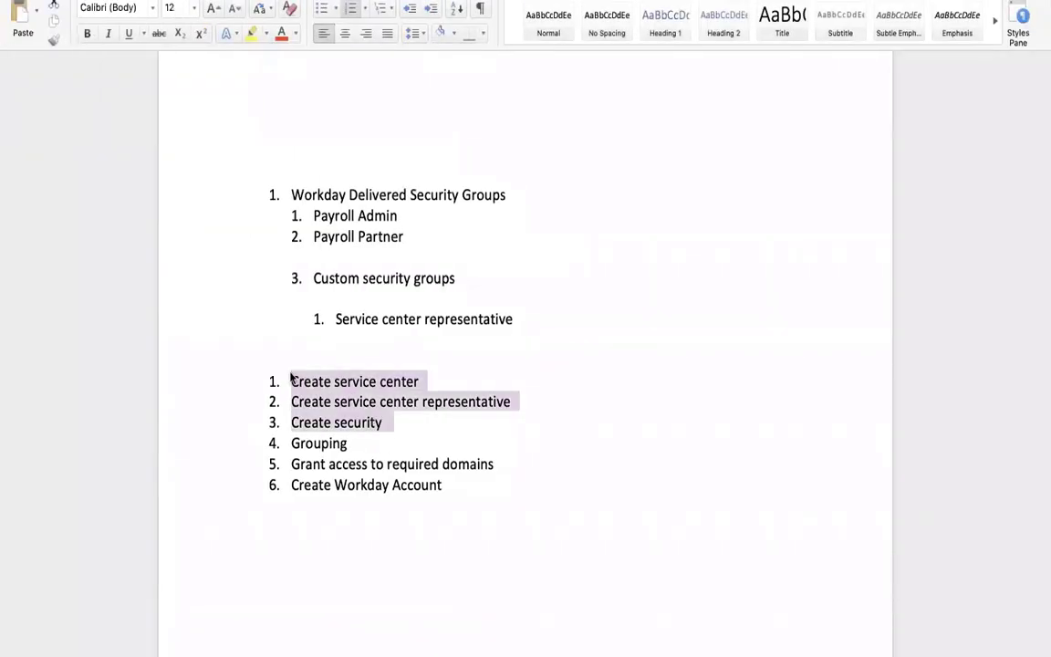
{"action": "left_click", "coordinate": [347, 444]}
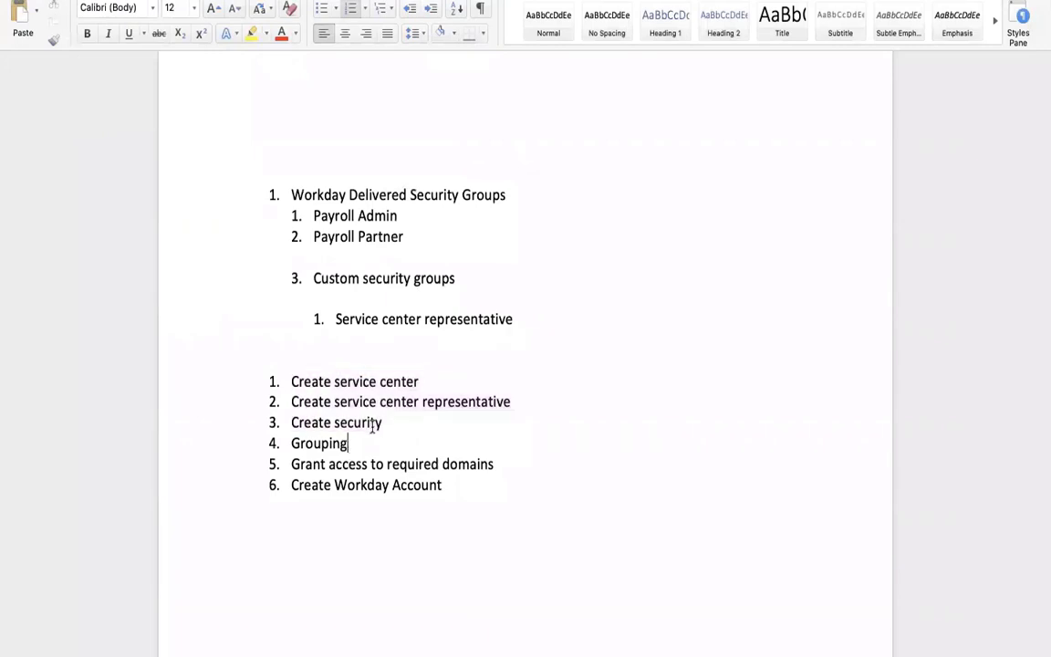
{"action": "left_click_drag", "start_coordinate": [292, 422], "coordinate": [392, 423]}
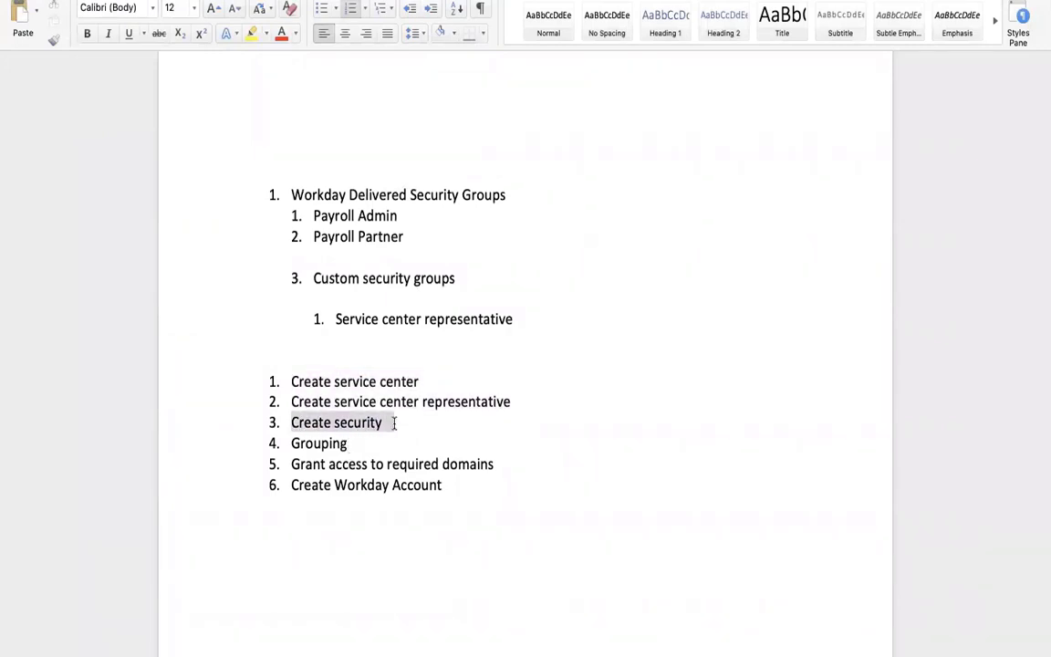
{"action": "left_click_drag", "start_coordinate": [289, 384], "coordinate": [293, 402]}
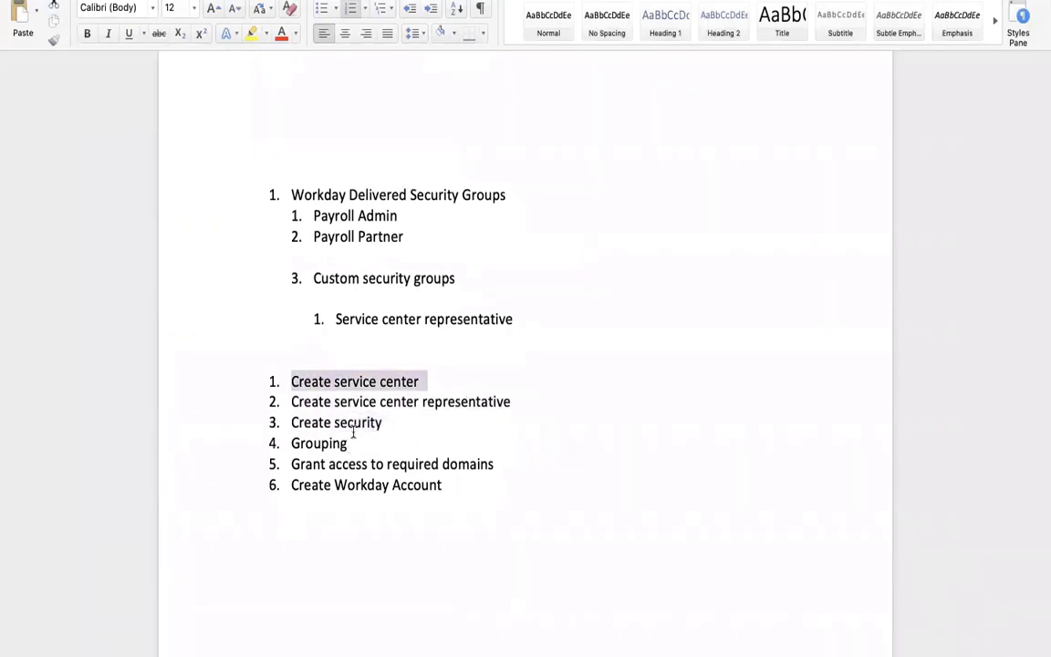
{"action": "key", "text": "ctrl+Right"}
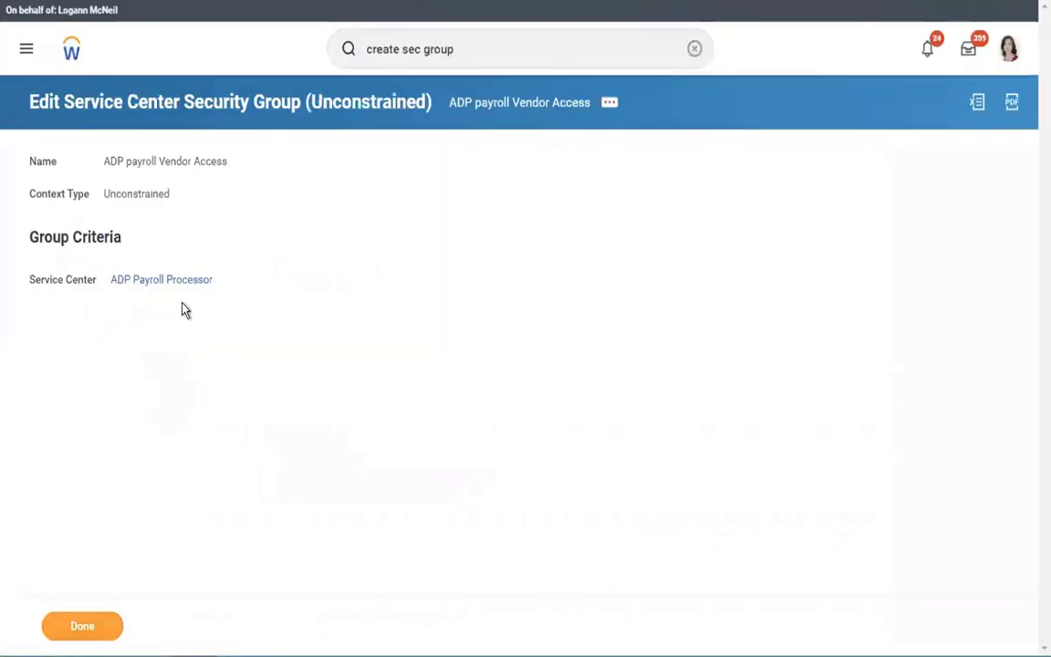
{"action": "key", "text": "ctrl+Left"}
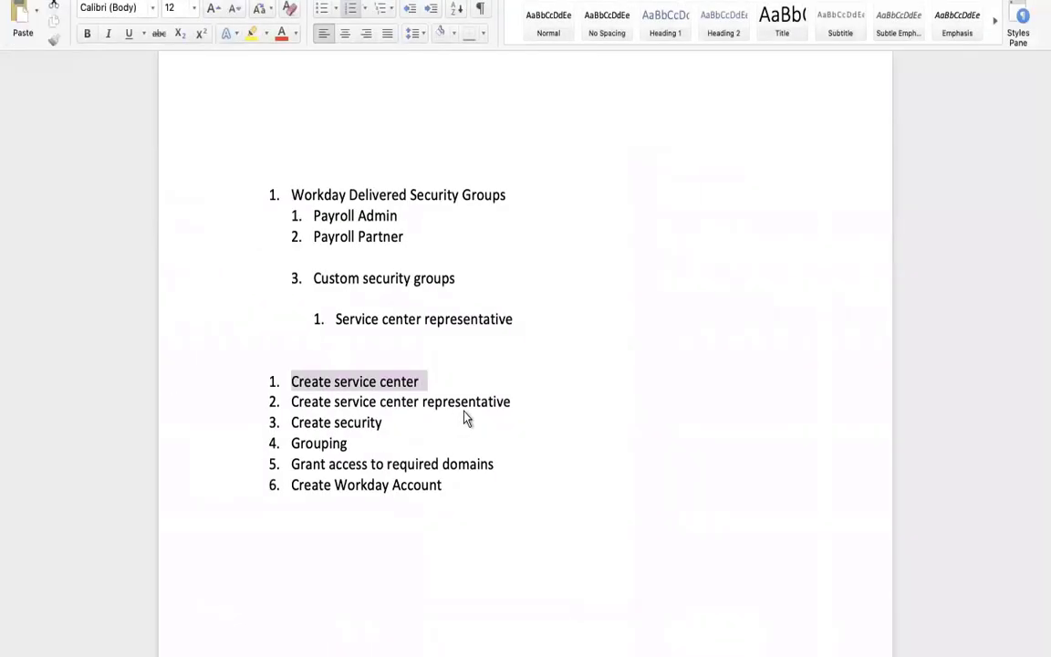
{"action": "left_click", "coordinate": [494, 402]}
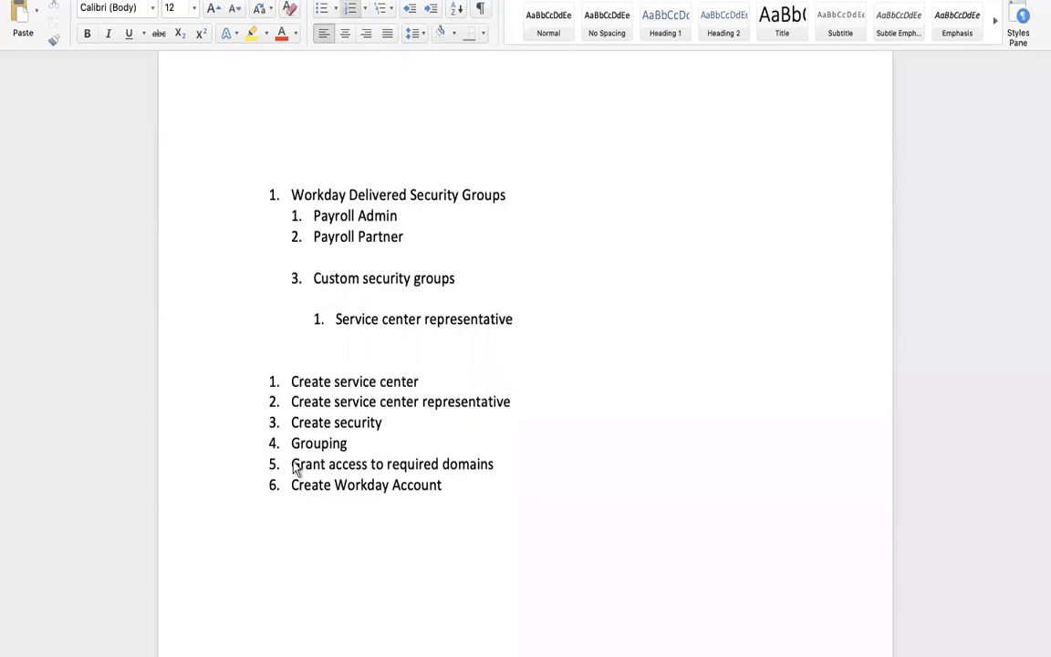
{"action": "key", "text": "ctrl+Right"}
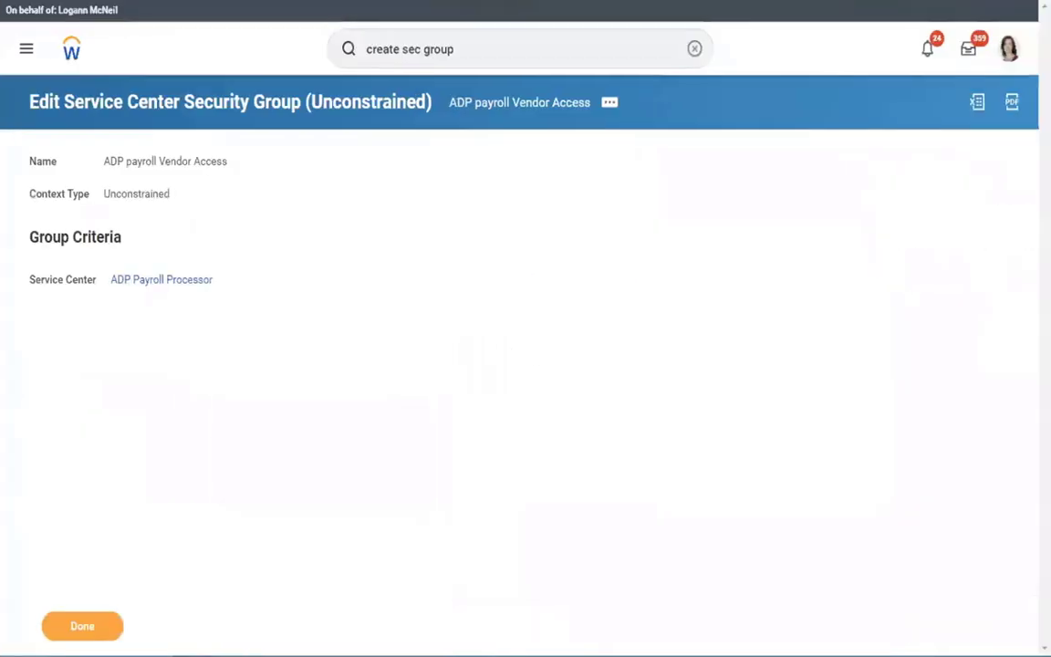
Switch to the Word outline and start a new numbered list below the setup steps with "View compensation data" and "View only benefits data"
{"action": "left_click", "coordinate": [512, 104]}
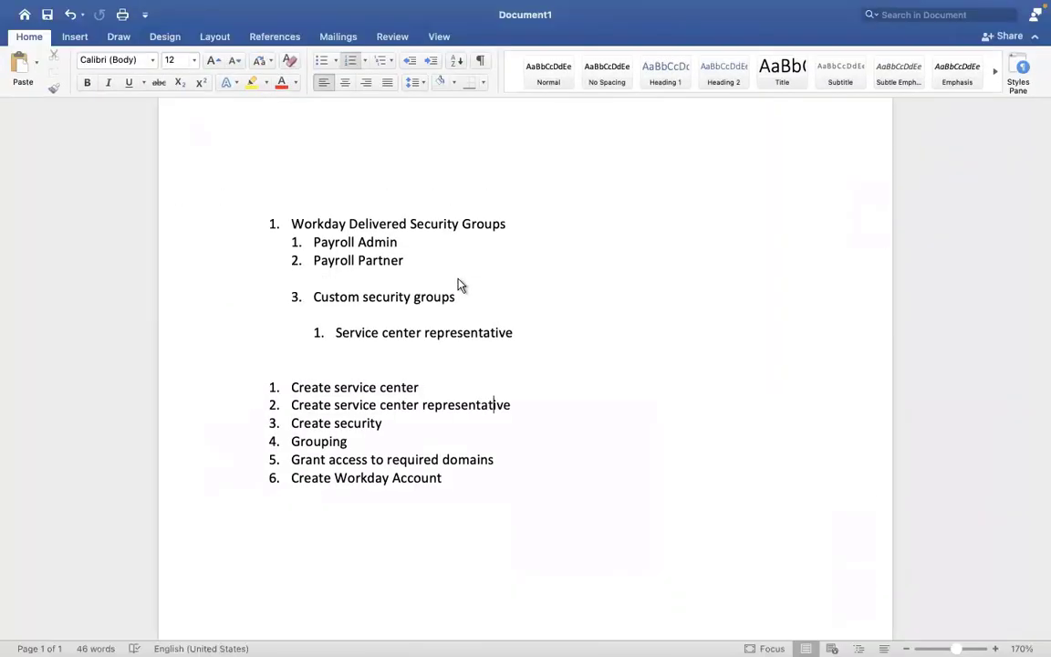
{"action": "key", "text": "Return"}
{"action": "key", "text": "Return"}
{"action": "key", "text": "Return"}
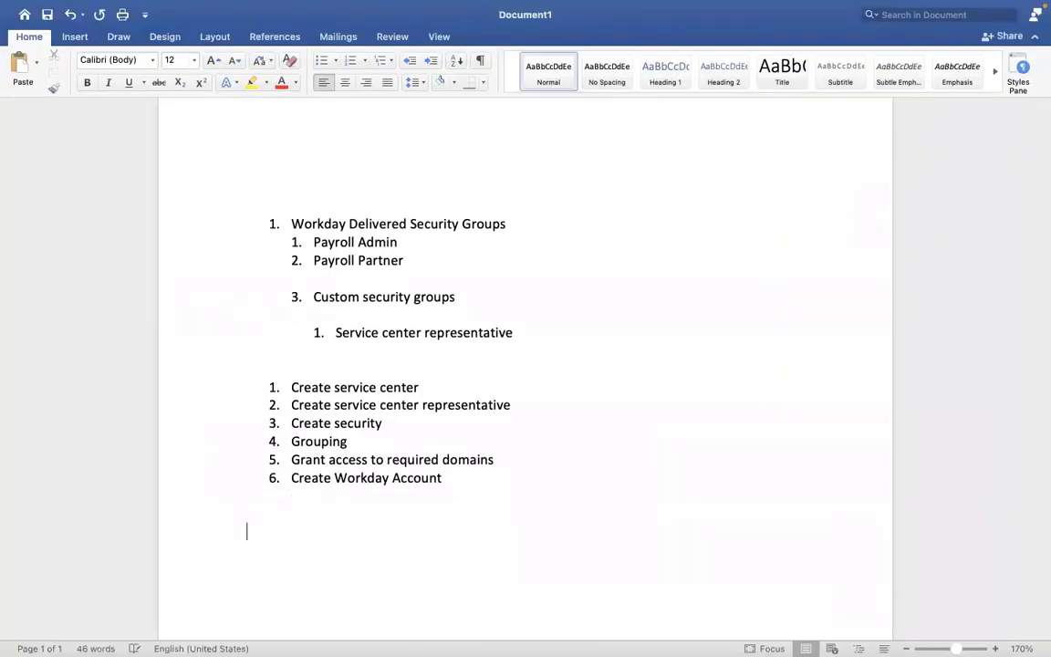
{"action": "type", "text": "1. "}
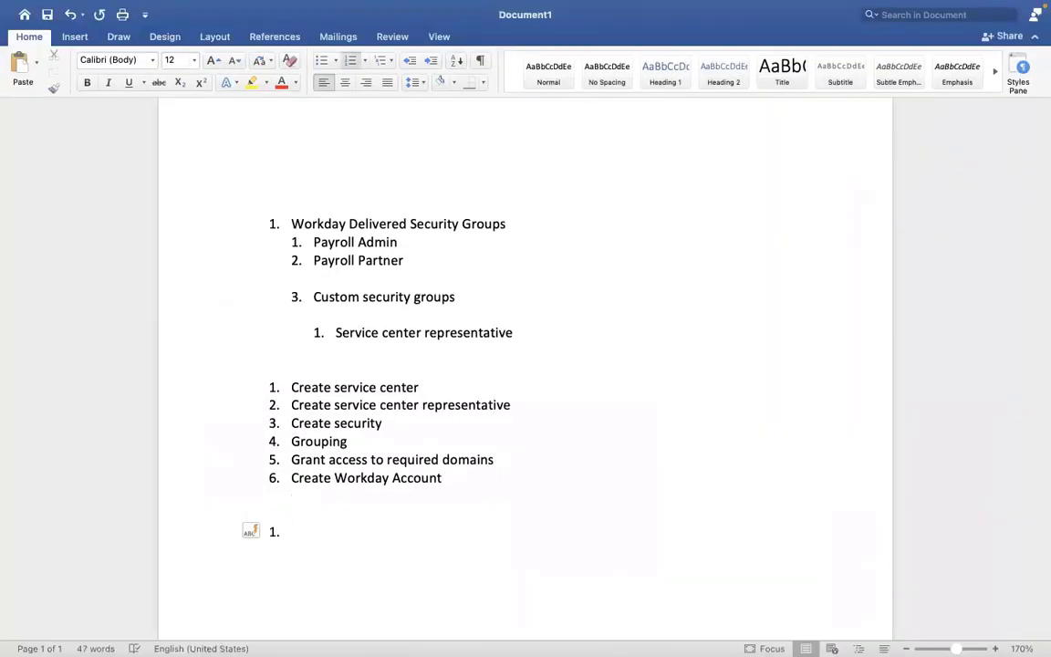
{"action": "type", "text": "View compensation data"}
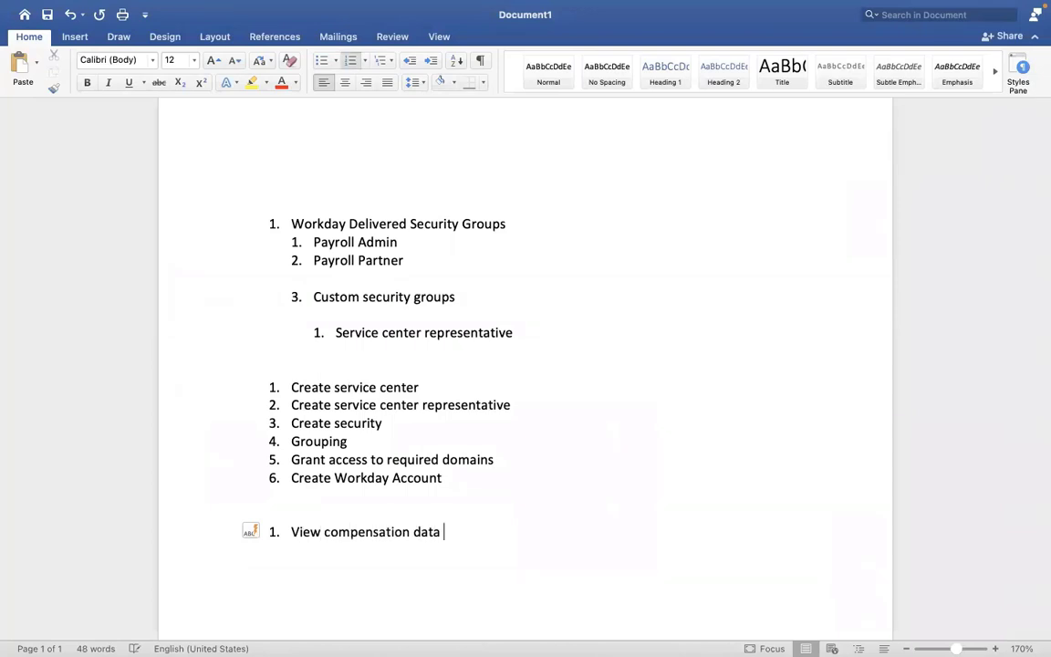
{"action": "key", "text": "Return"}
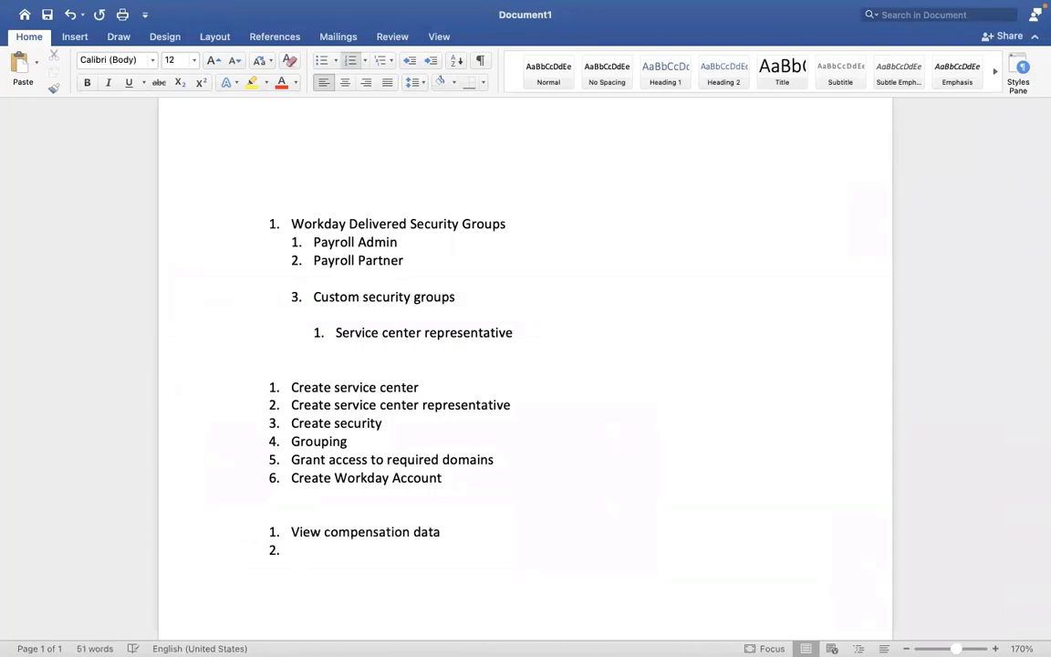
{"action": "type", "text": "View only benefits data"}
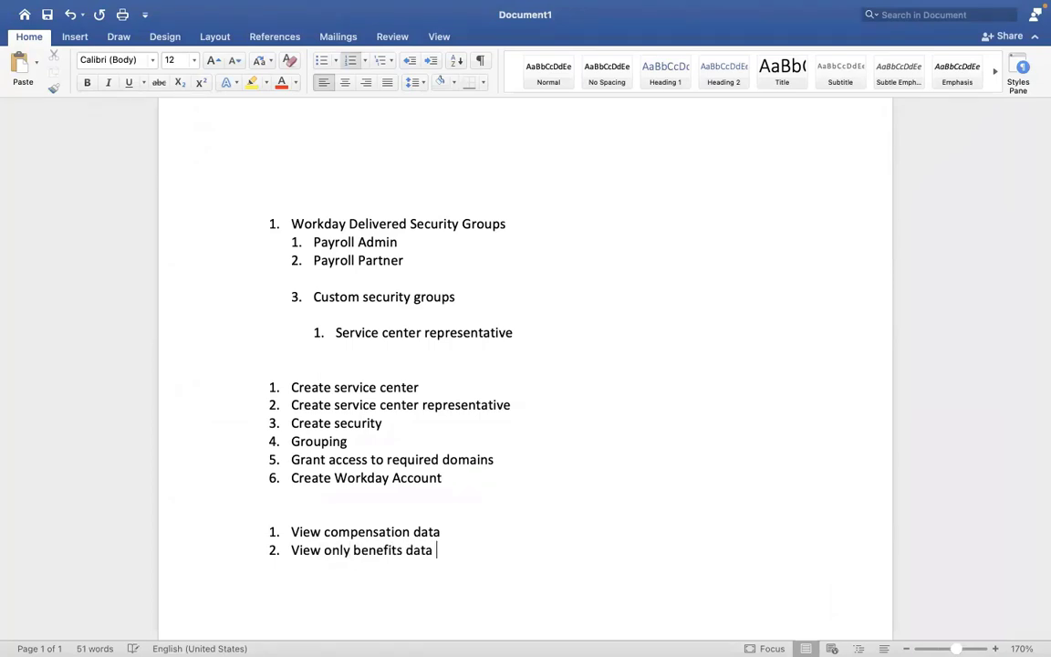
{"action": "key", "text": "Return"}
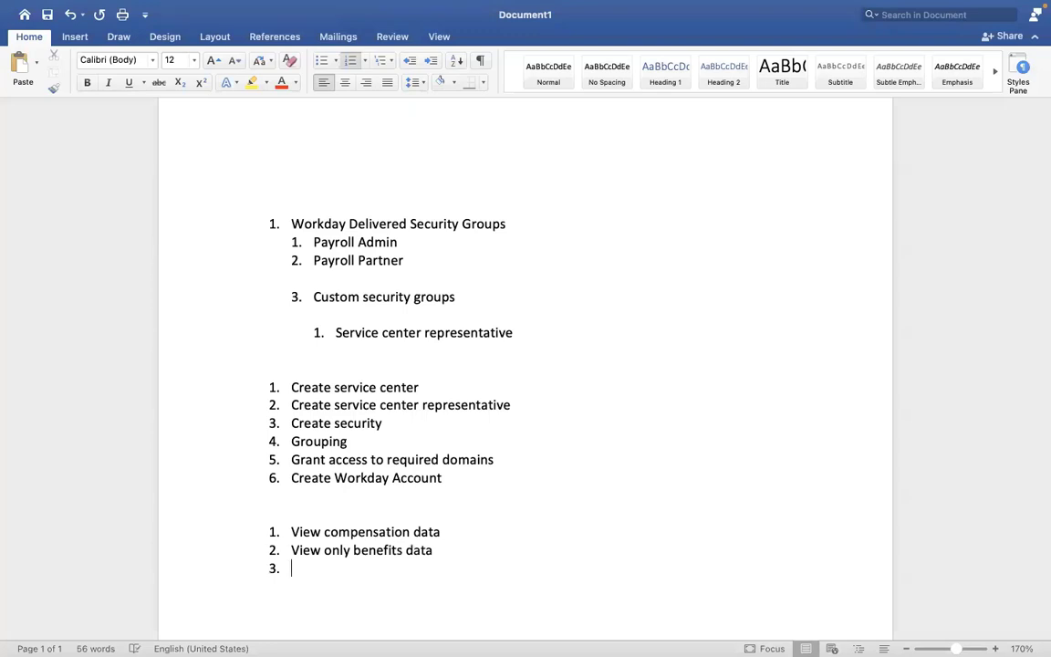
Extend the new list with "VIEW Dependents data", "Worker data", "Worker personal formation" and "Payroll data"
{"action": "type", "text": "VIEW Depende"}
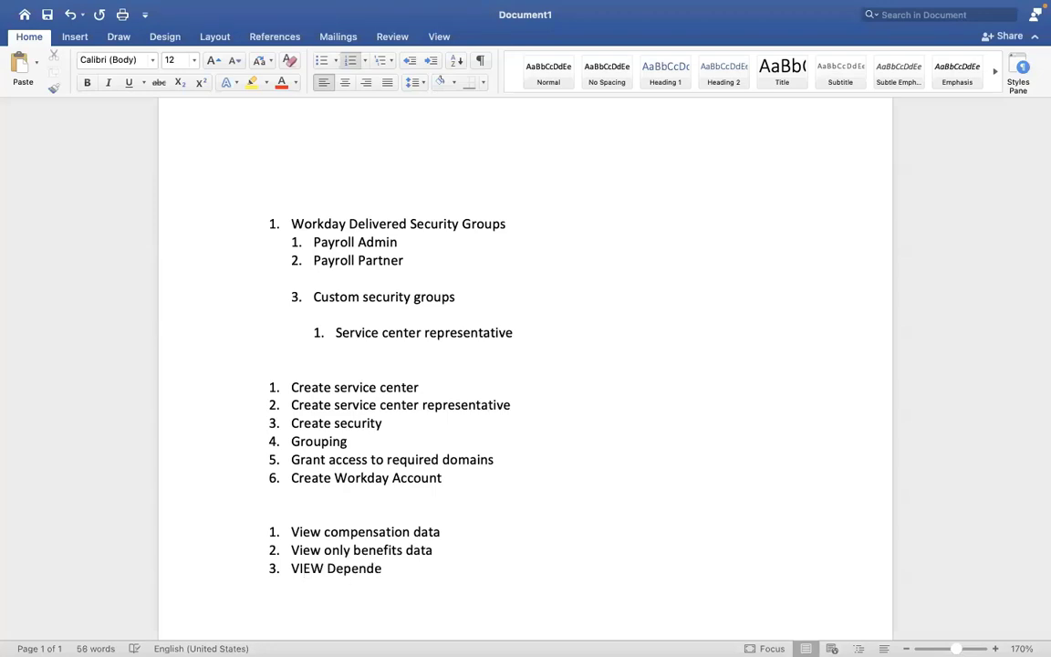
{"action": "type", "text": "nts data"}
{"action": "key", "text": "Return"}
{"action": "type", "text": "Worker data"}
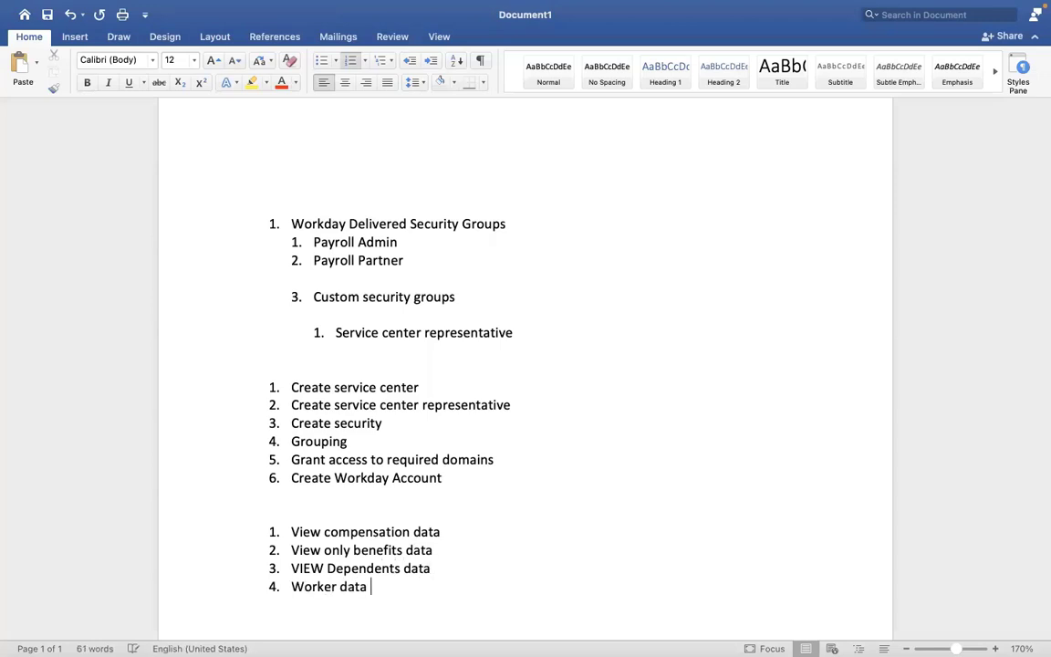
{"action": "key", "text": "Return"}
{"action": "type", "text": "Worker "}
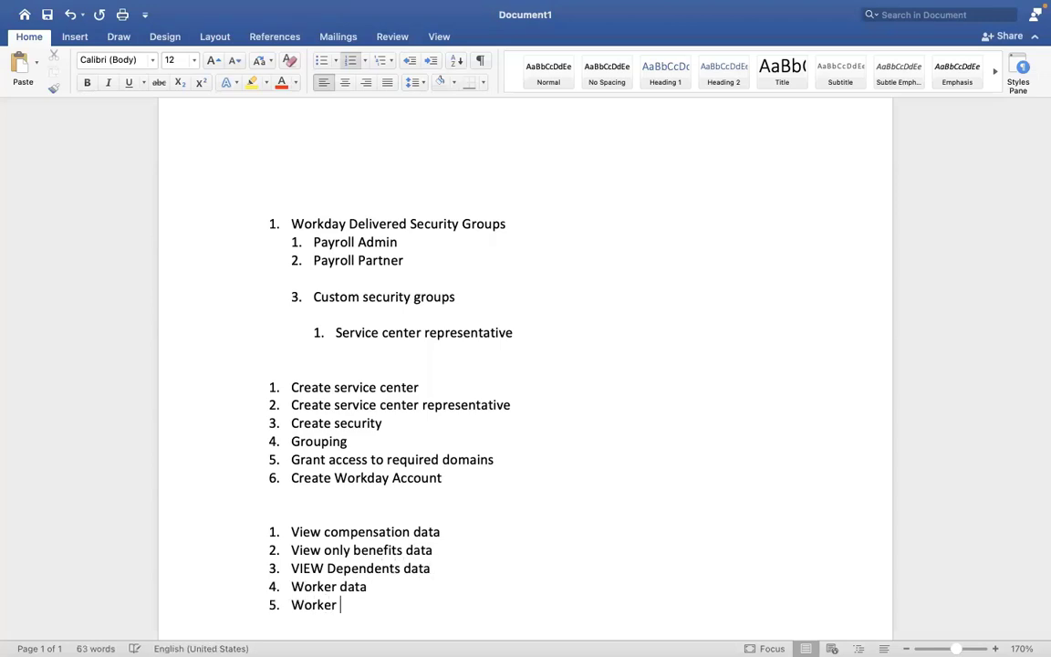
{"action": "type", "text": "personal format"}
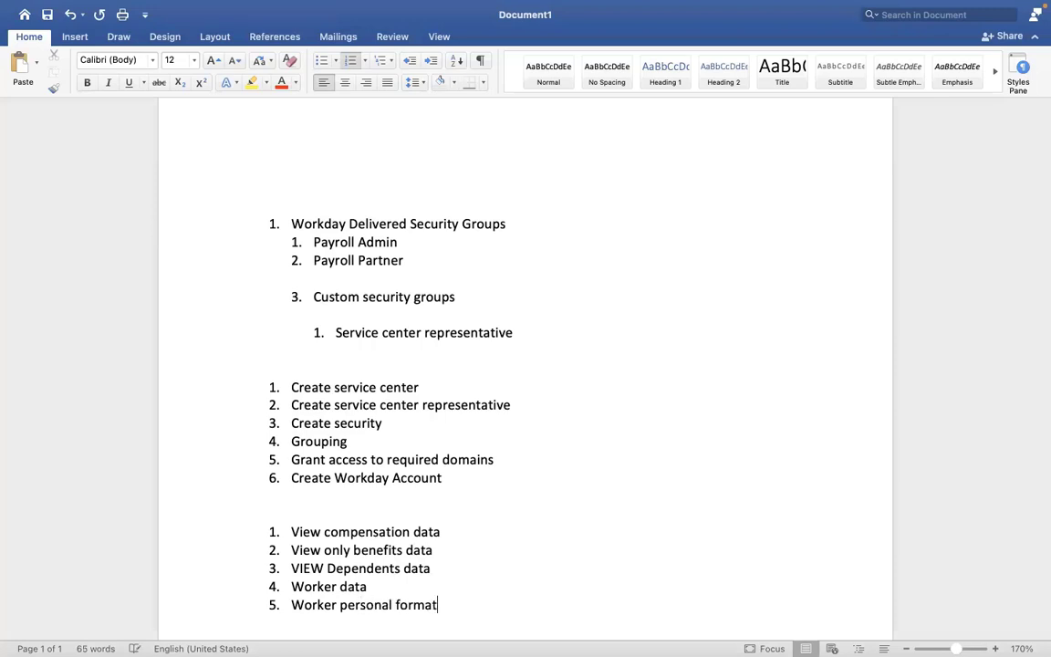
{"action": "type", "text": "ion"}
{"action": "key", "text": "Return"}
{"action": "type", "text": "Payroll data"}
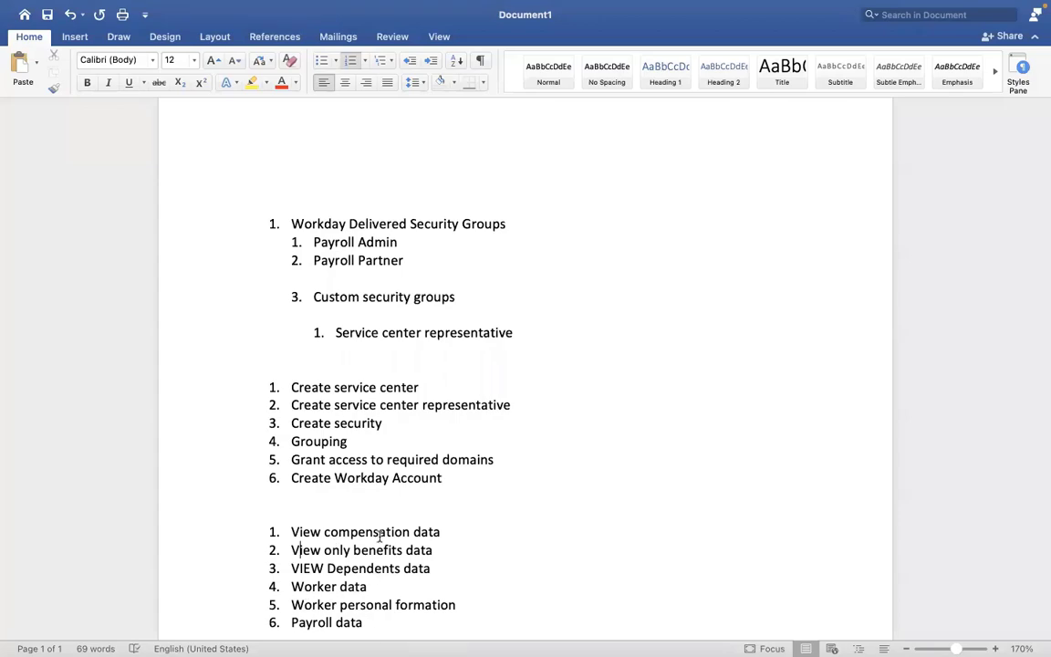
Switch to Workday, search for "maintain sec perm" and open the Maintain Permissions for Security Group task
{"action": "key", "text": "ctrl+Right"}
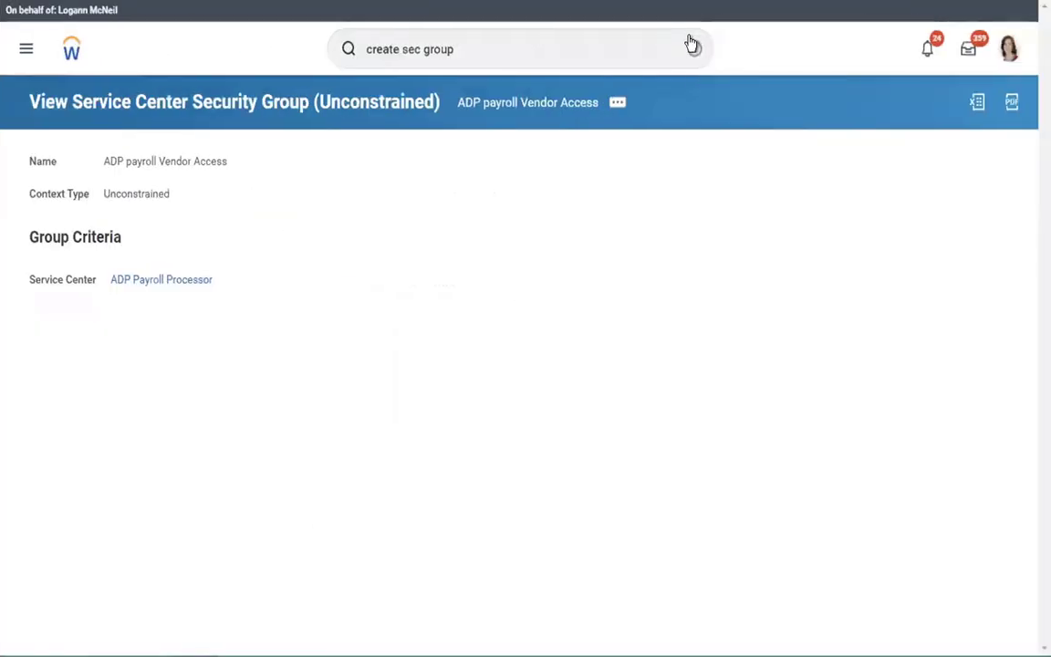
{"action": "left_click", "coordinate": [579, 42]}
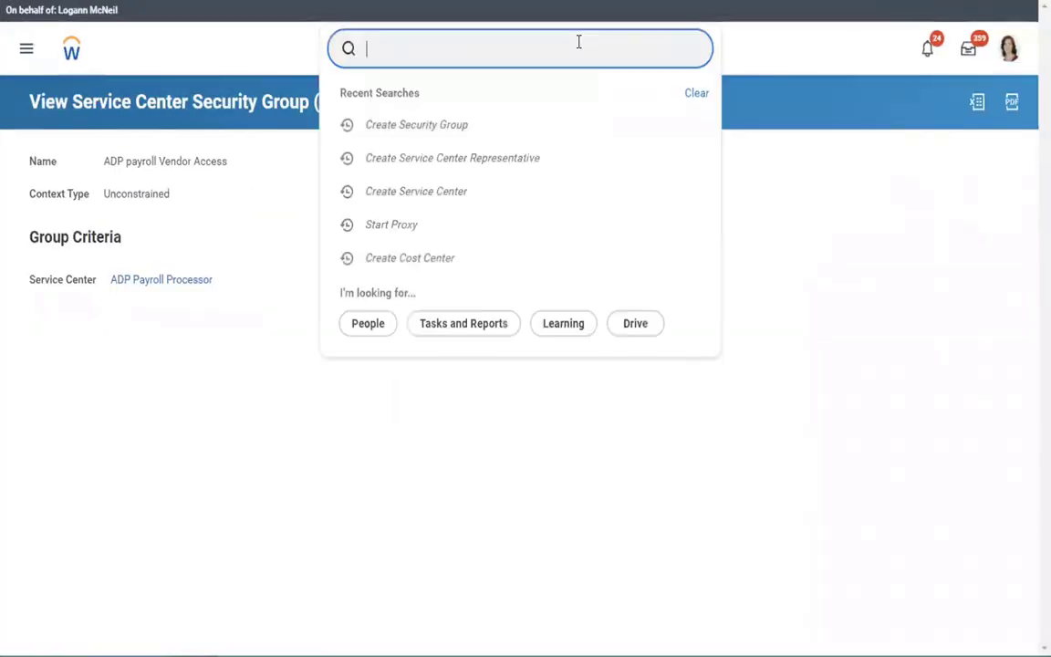
{"action": "type", "text": "ma"}
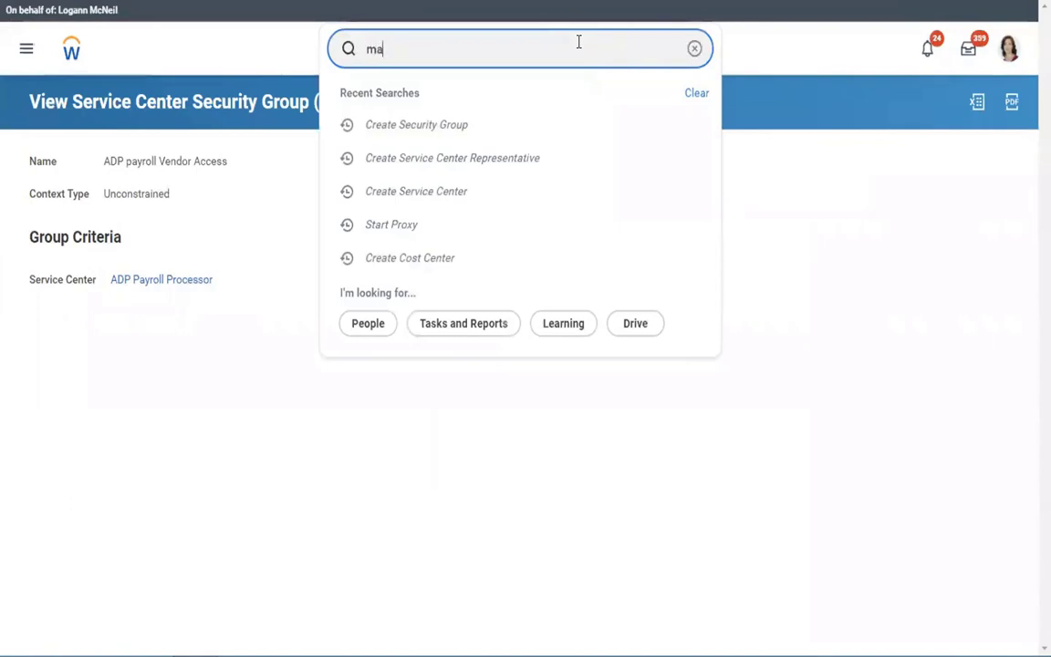
{"action": "type", "text": "intain sec perm"}
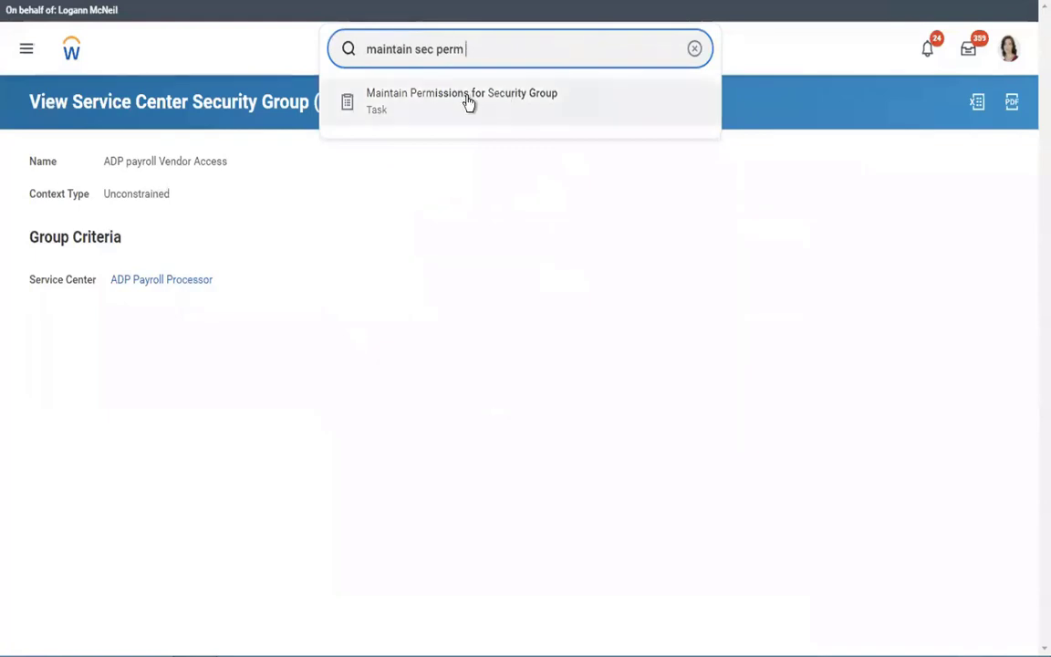
{"action": "left_click", "coordinate": [467, 102]}
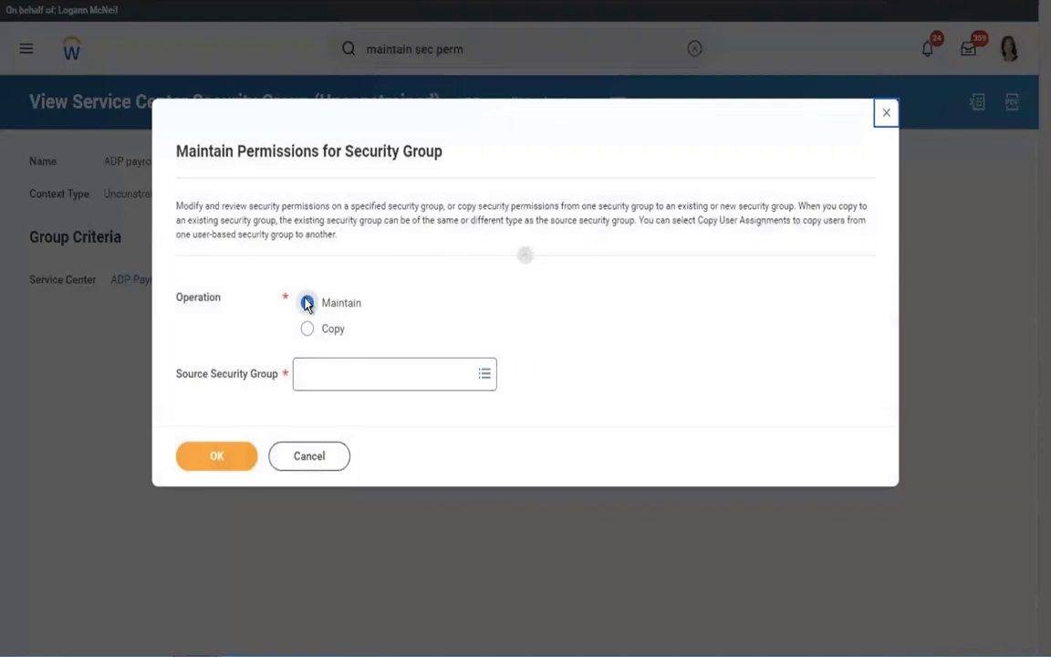
Choose ADP payroll Vendor Access as the source security group for the Maintain operation, check the Word outline, and open its permissions
{"action": "left_click", "coordinate": [317, 387]}
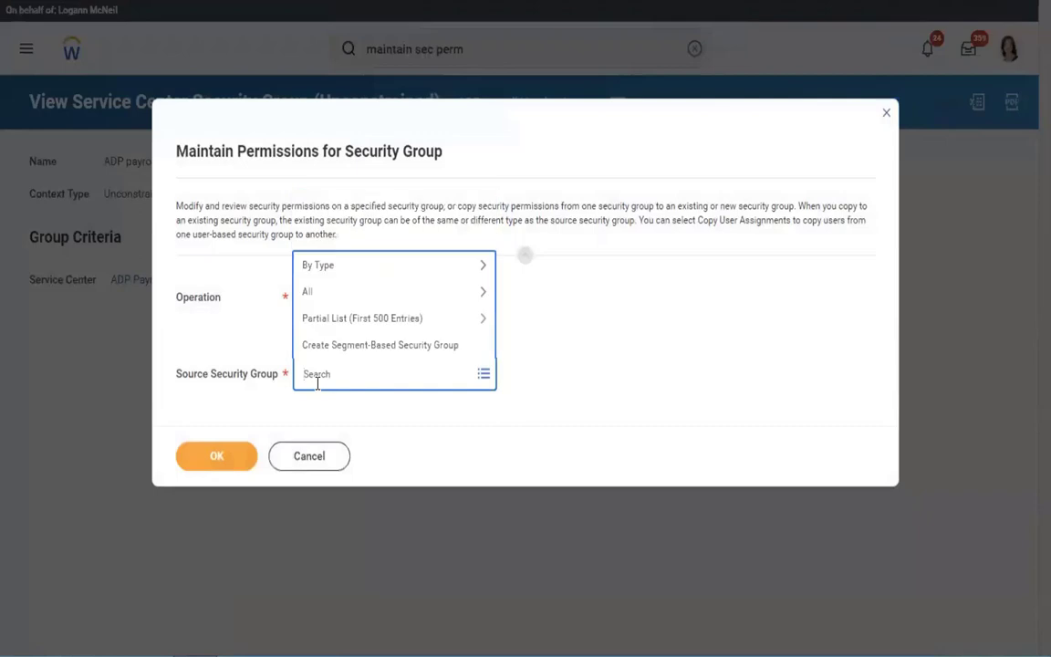
{"action": "type", "text": "adp"}
{"action": "key", "text": "Return"}
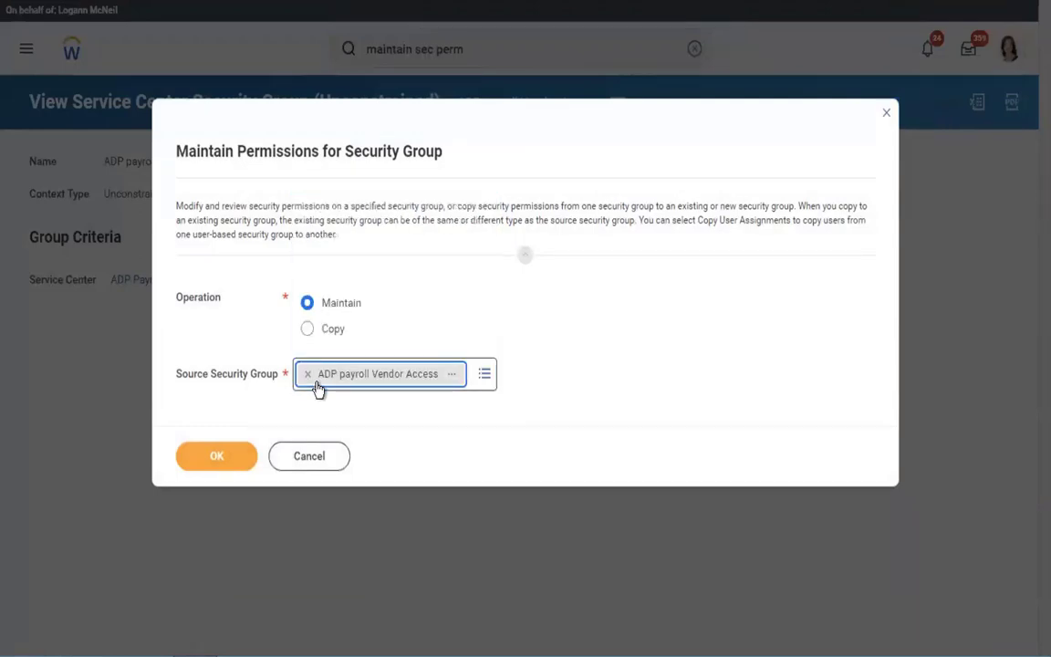
{"action": "key", "text": "ctrl+Left"}
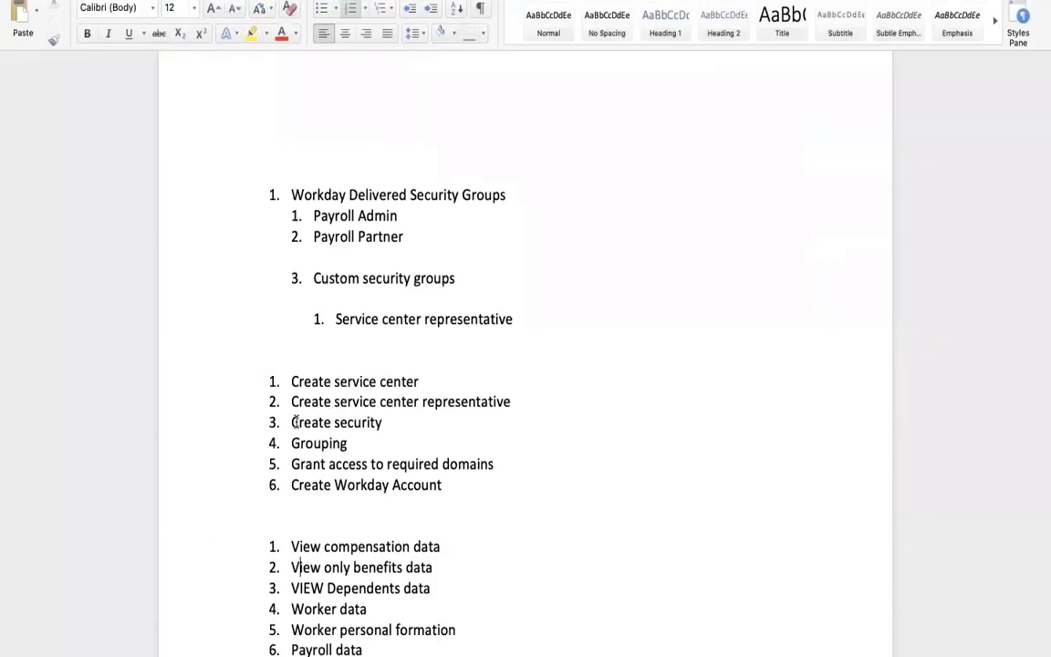
{"action": "left_click_drag", "start_coordinate": [292, 423], "coordinate": [402, 423]}
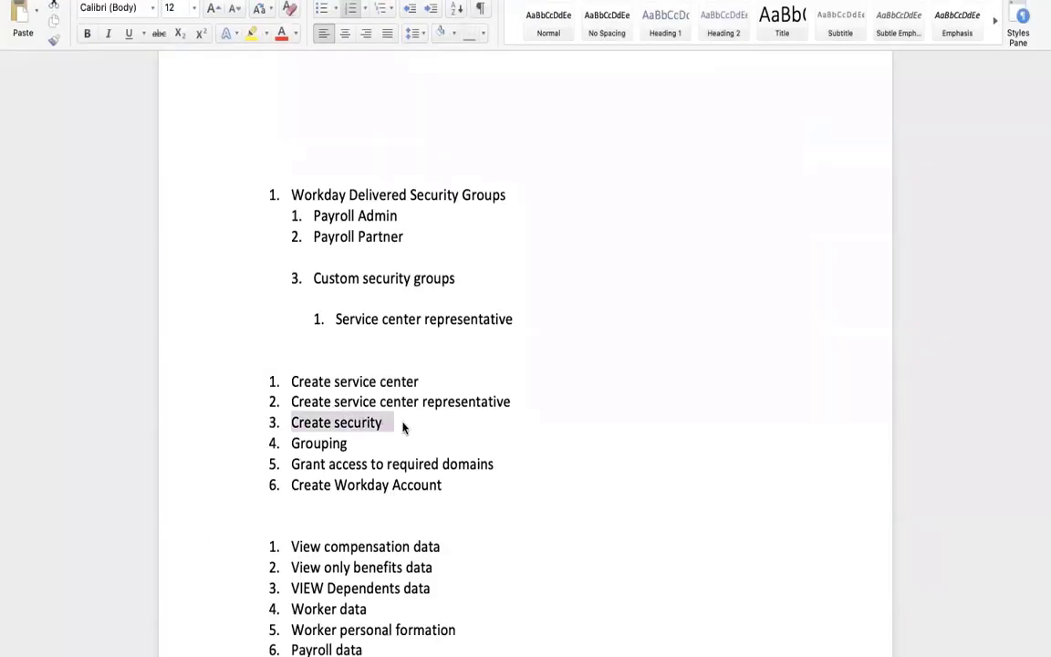
{"action": "key", "text": "ctrl+Right"}
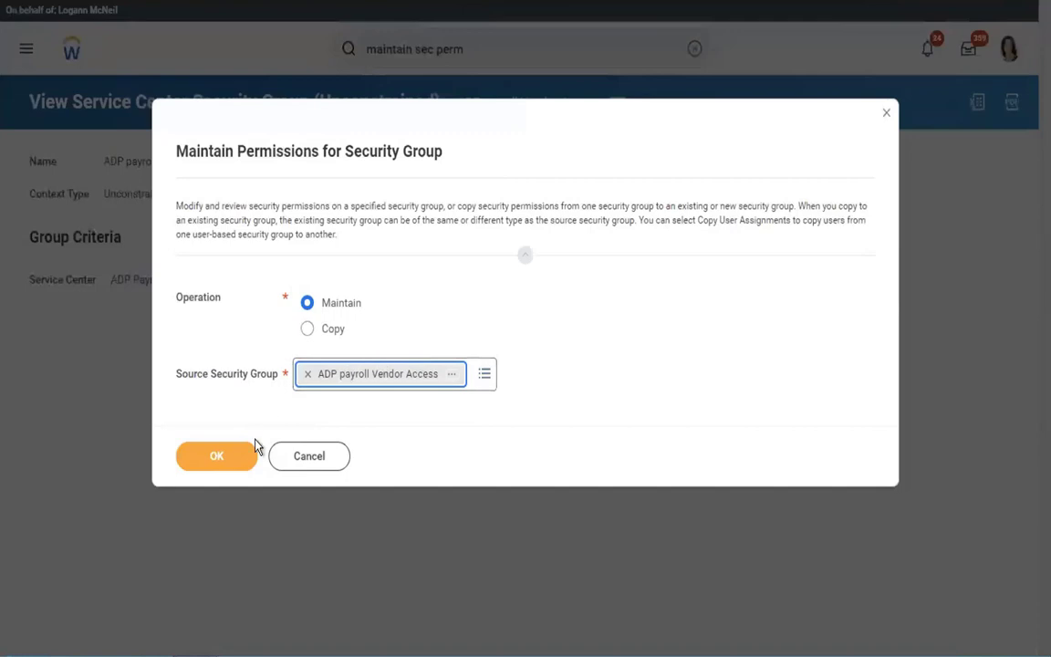
{"action": "left_click", "coordinate": [219, 459]}
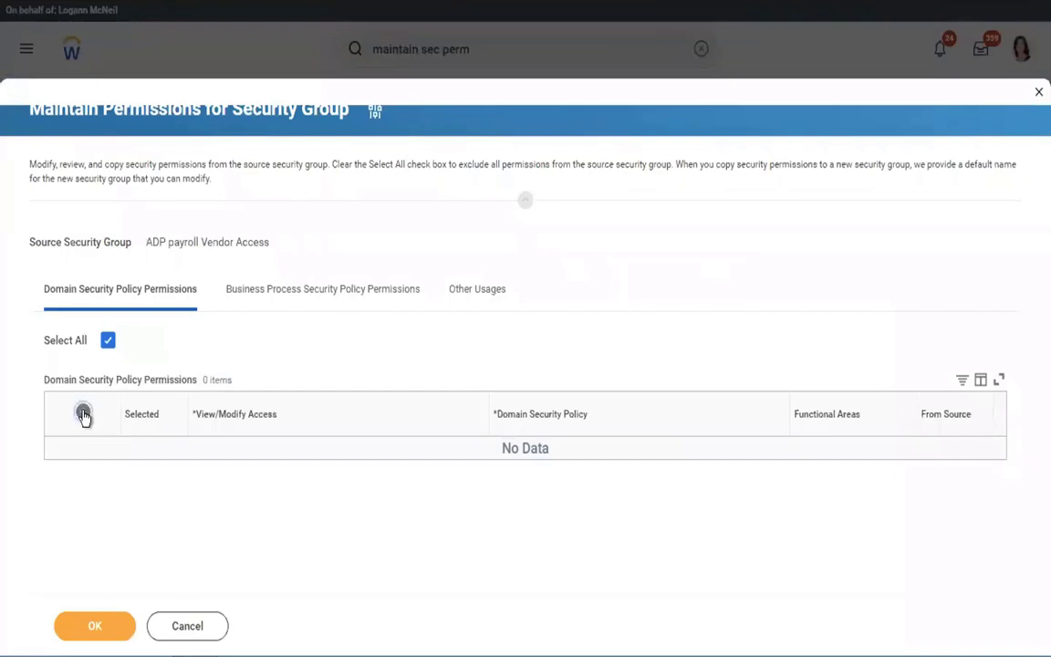
Add a domain security policy permission row, check the required data in the Word list, and set the row's access to View Only
{"action": "left_click", "coordinate": [84, 415]}
{"action": "key", "text": "ctrl+Left"}
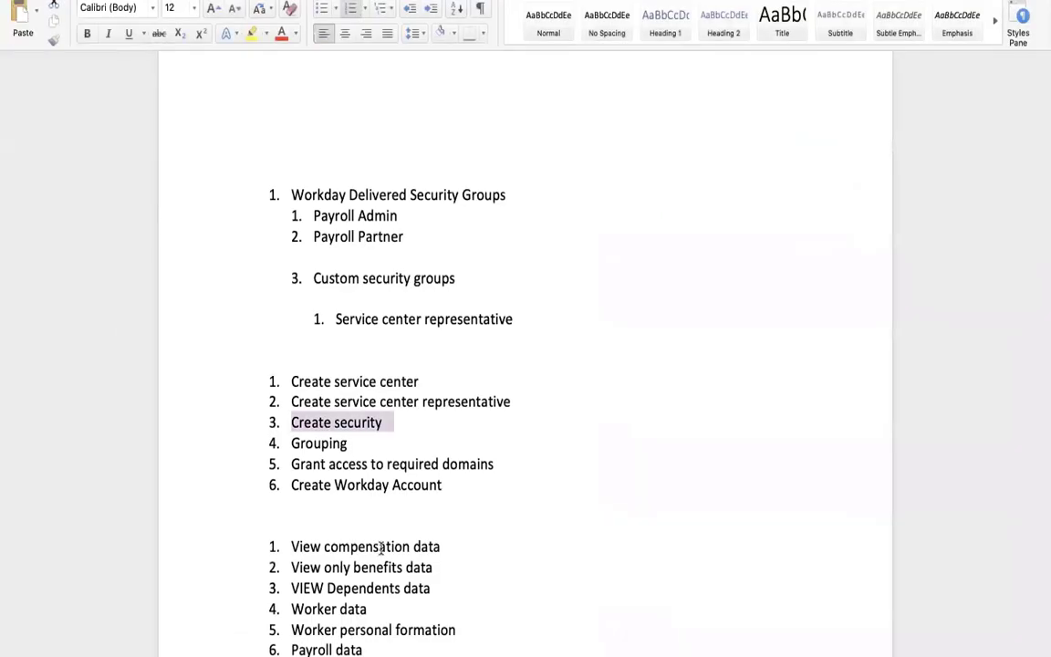
{"action": "left_click_drag", "start_coordinate": [440, 547], "coordinate": [299, 545]}
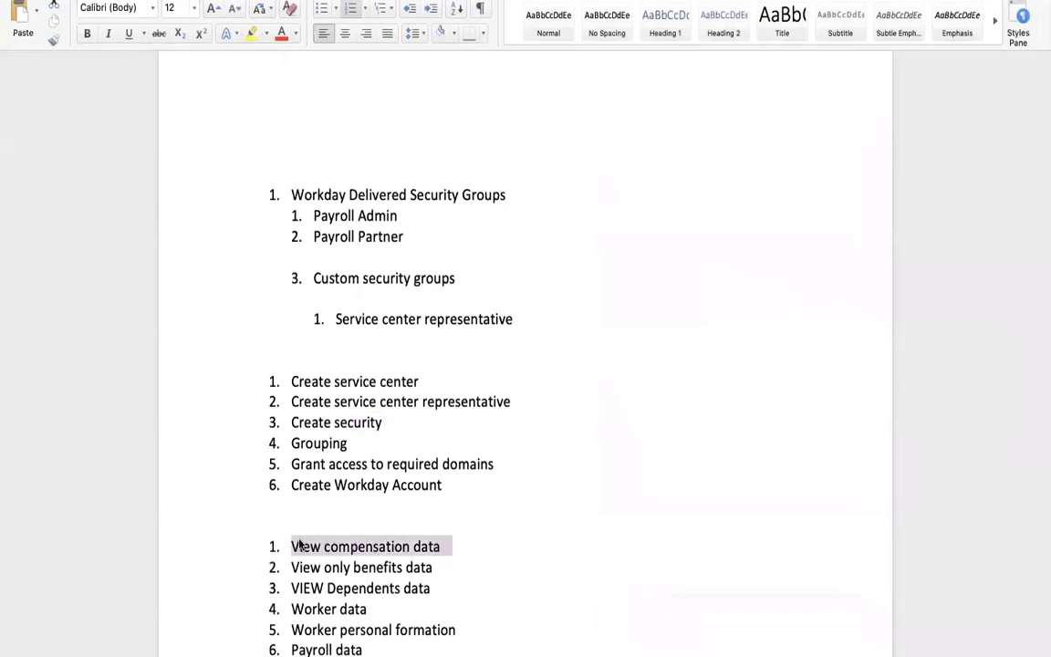
{"action": "key", "text": "ctrl+Right"}
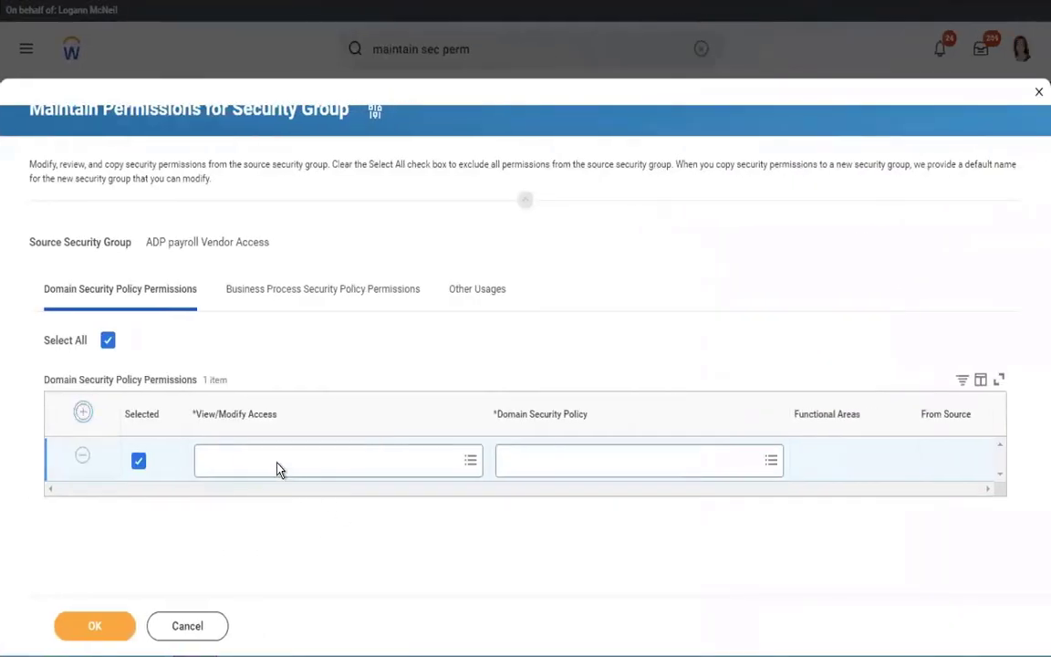
{"action": "left_click", "coordinate": [277, 461]}
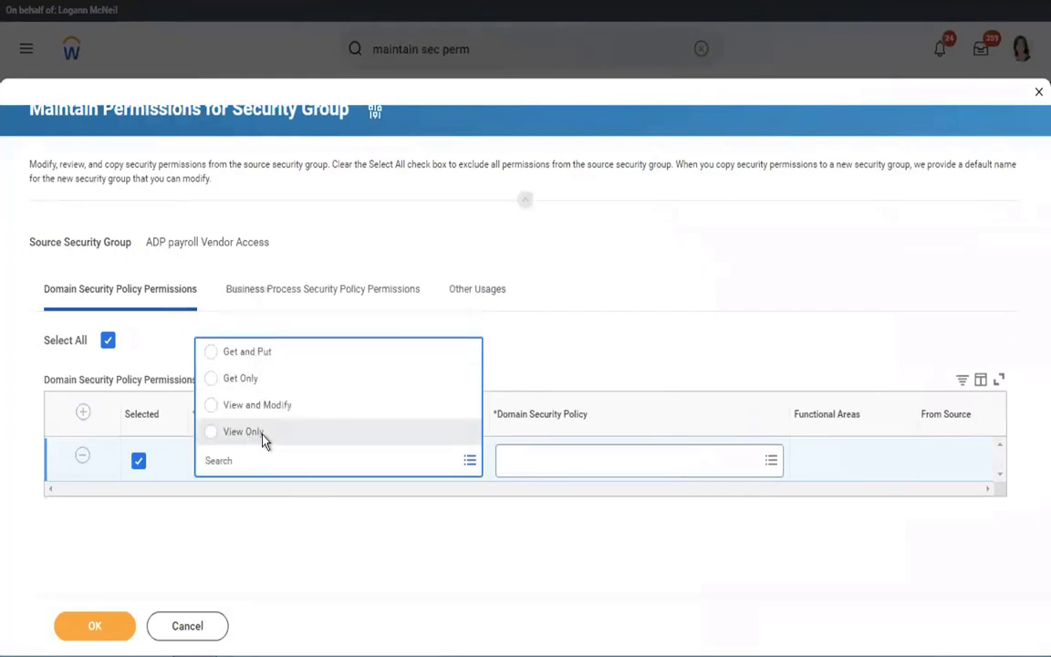
{"action": "left_click", "coordinate": [243, 432]}
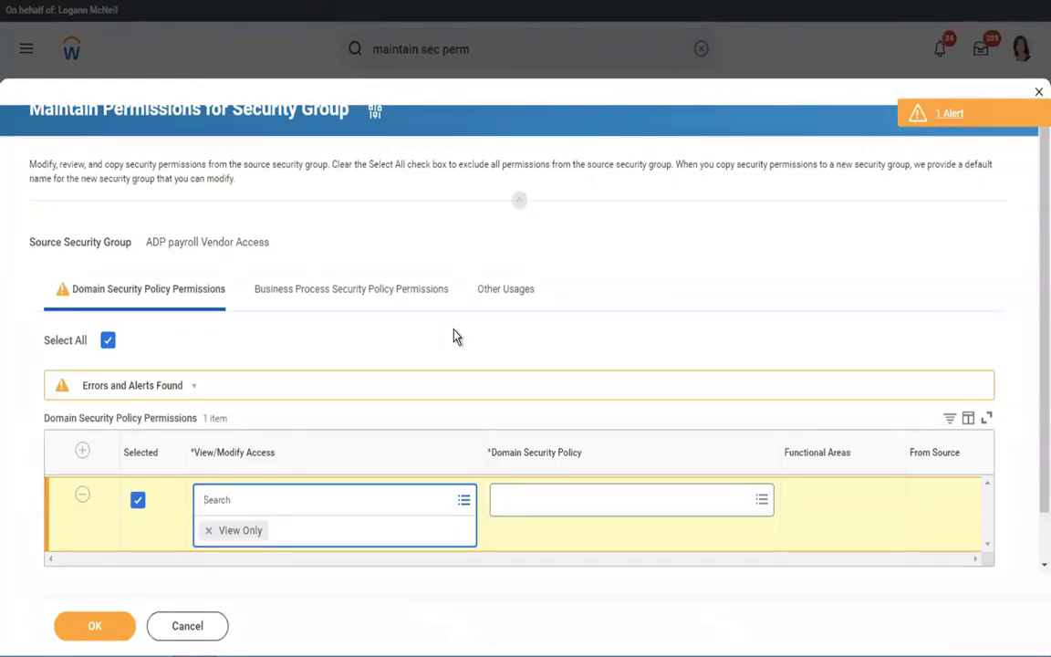
Search the domain security policies for "worker compensation" and assign Worker Data: Compensation to the View Only row
{"action": "left_click", "coordinate": [536, 507]}
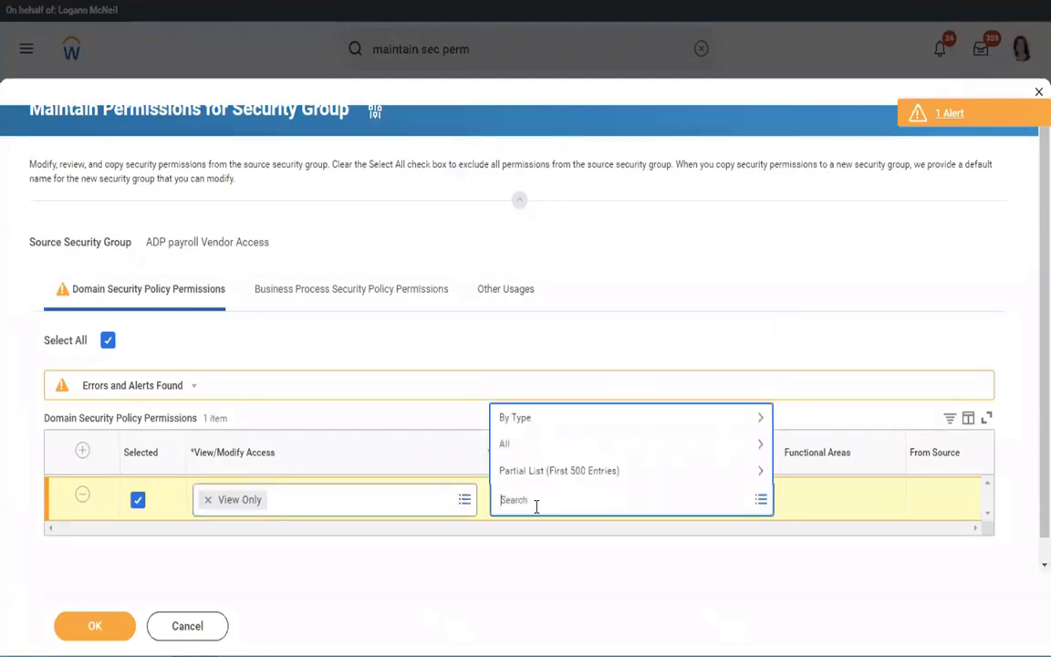
{"action": "type", "text": "worker compensation"}
{"action": "key", "text": "Return"}
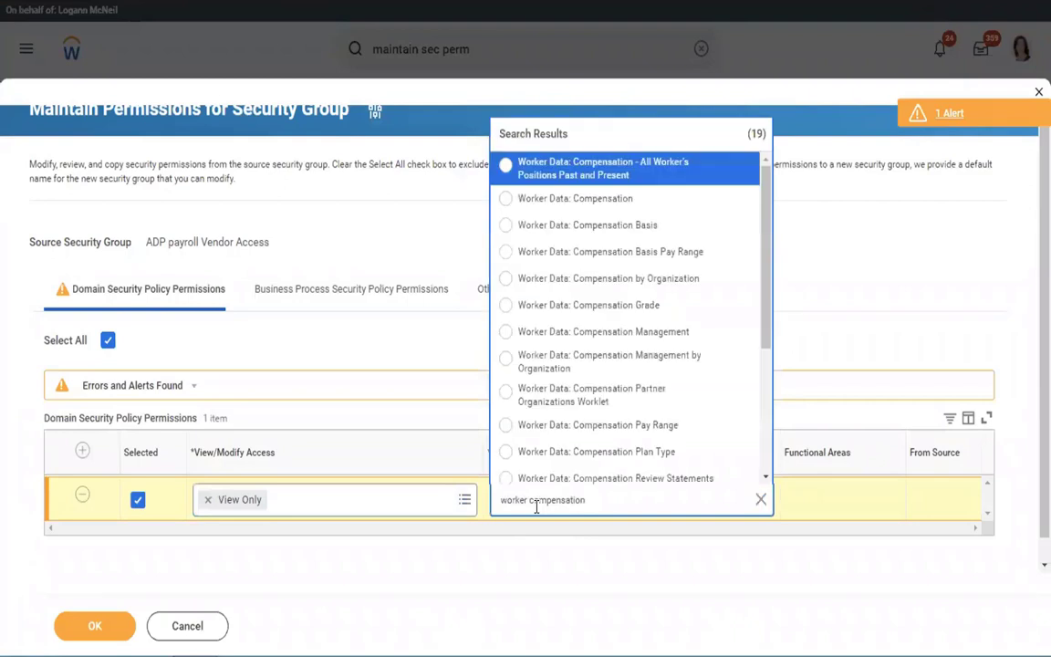
{"action": "key", "text": "Down"}
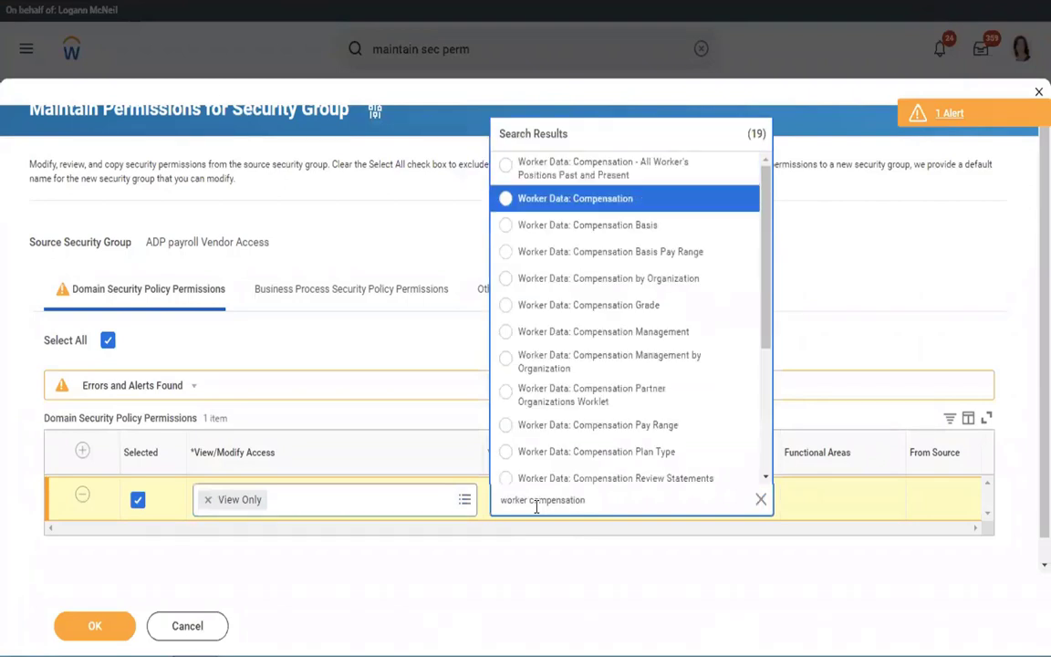
{"action": "key", "text": "Return"}
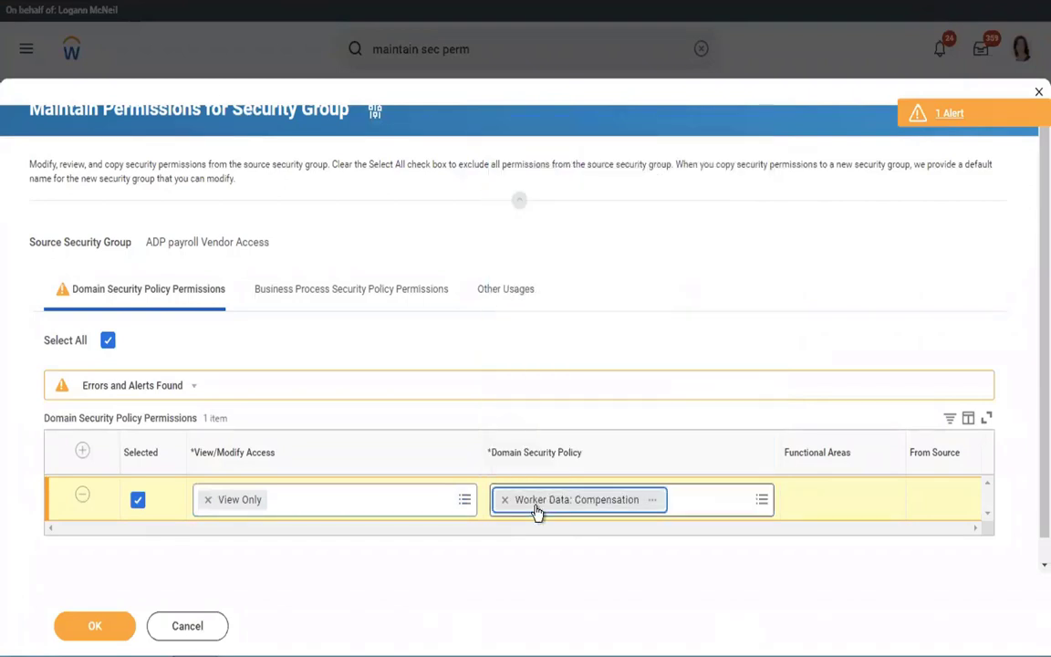
Add a second domain security policy permission row and set its access to View Only
{"action": "left_click", "coordinate": [83, 451]}
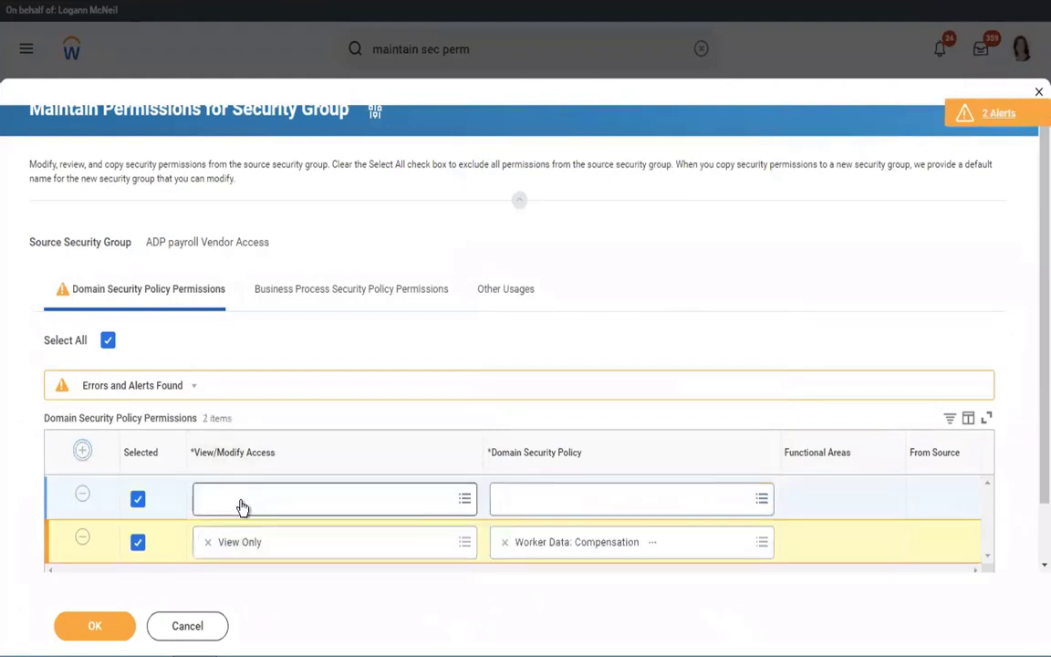
{"action": "left_click", "coordinate": [240, 505]}
{"action": "type", "text": "view"}
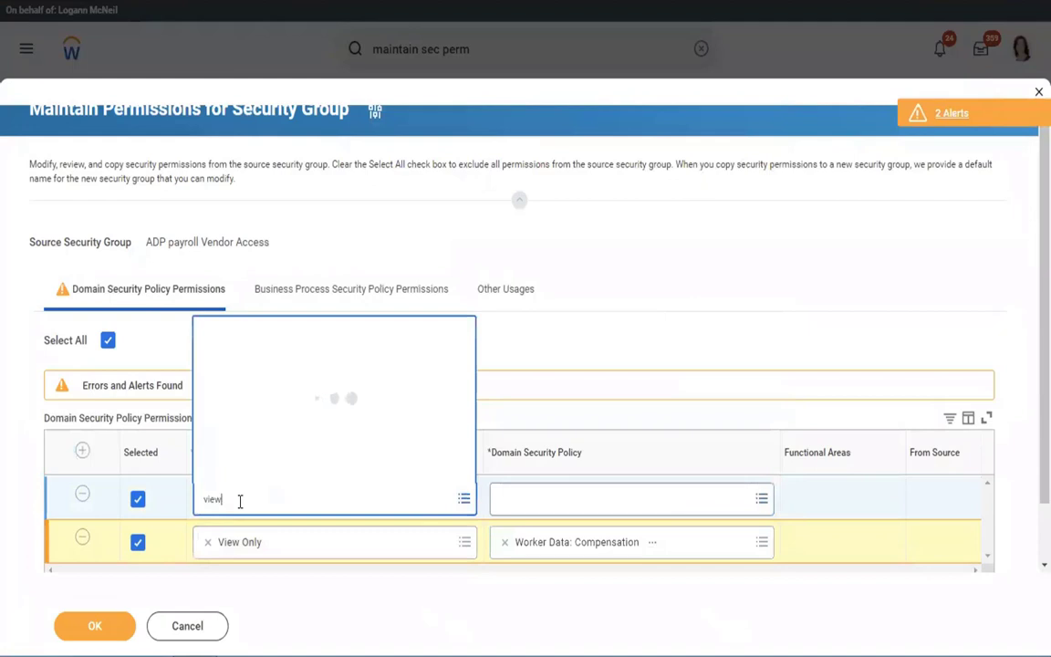
{"action": "left_click", "coordinate": [272, 475]}
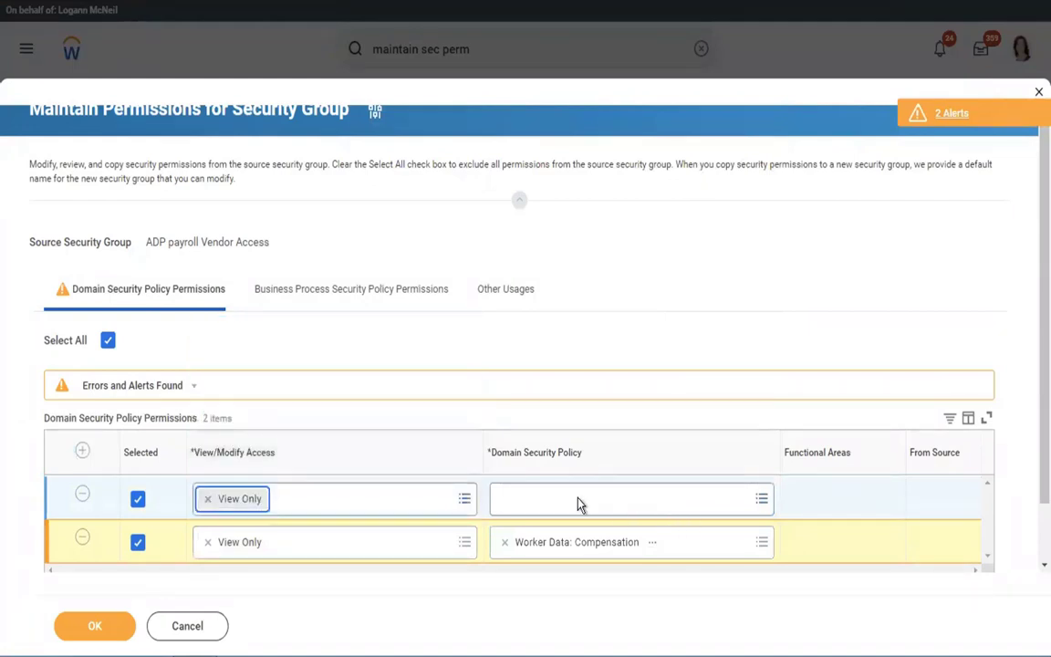
Search the domain security policies for "worker comp grade" and assign Worker Data: Compensation Grade to the second View Only row
{"action": "left_click", "coordinate": [542, 498]}
{"action": "type", "text": "w"}
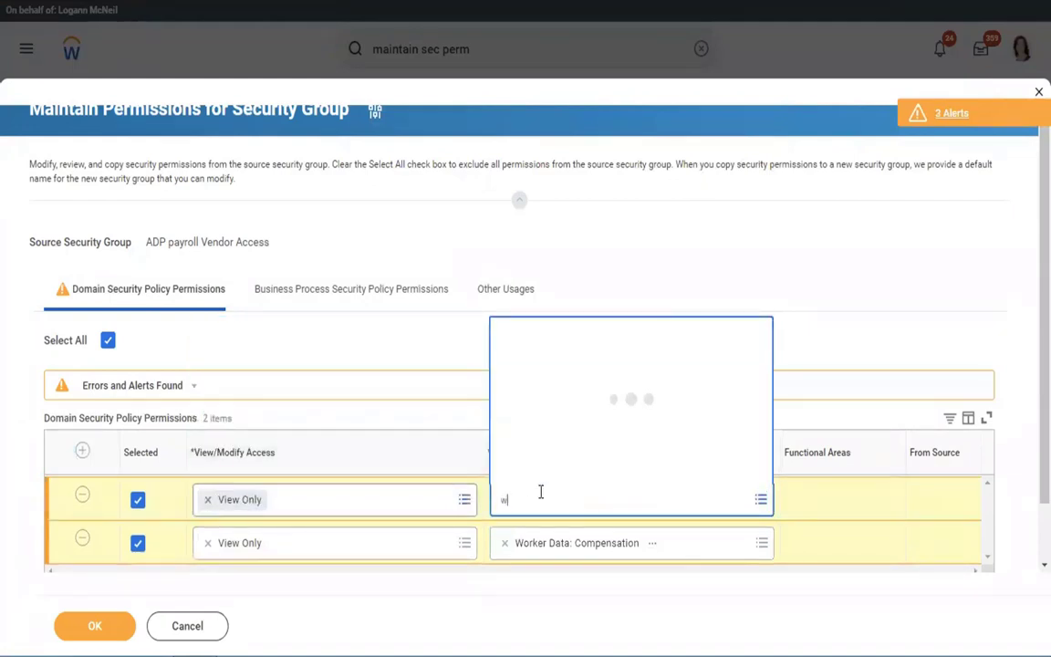
{"action": "type", "text": "orker c"}
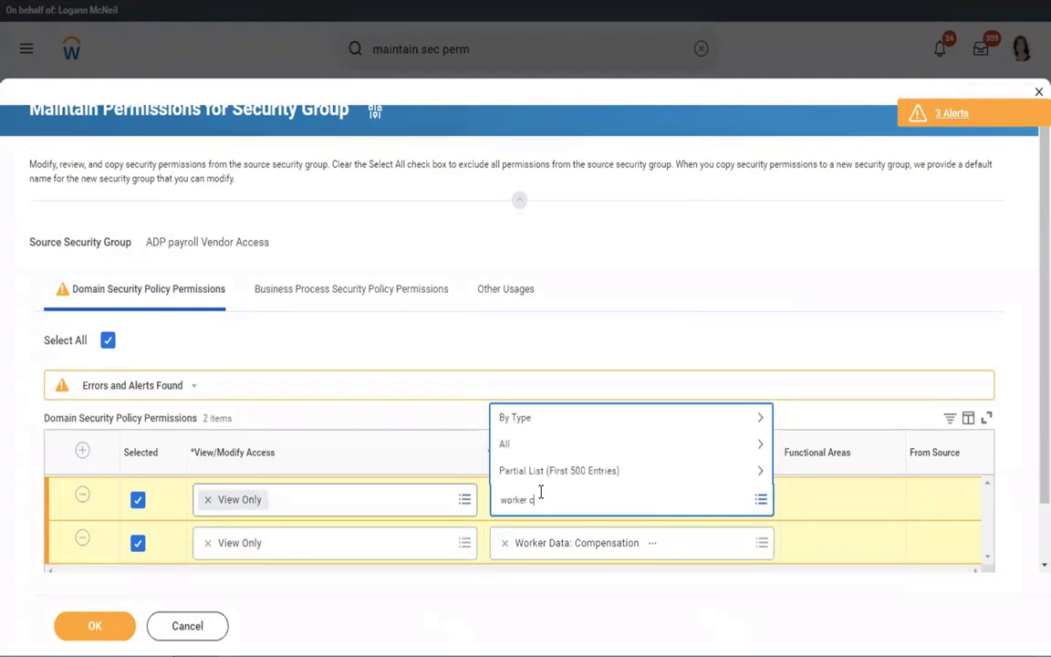
{"action": "type", "text": "omp grade"}
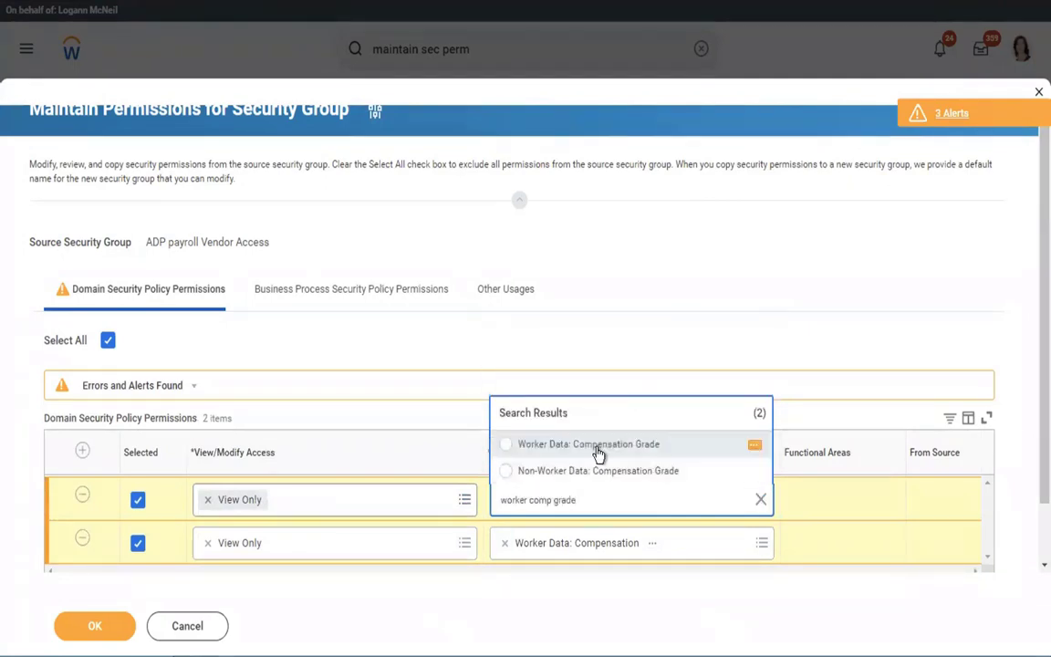
{"action": "left_click", "coordinate": [598, 453]}
Add a third domain security policy permission row and set its access to View Only
{"action": "left_click", "coordinate": [82, 453]}
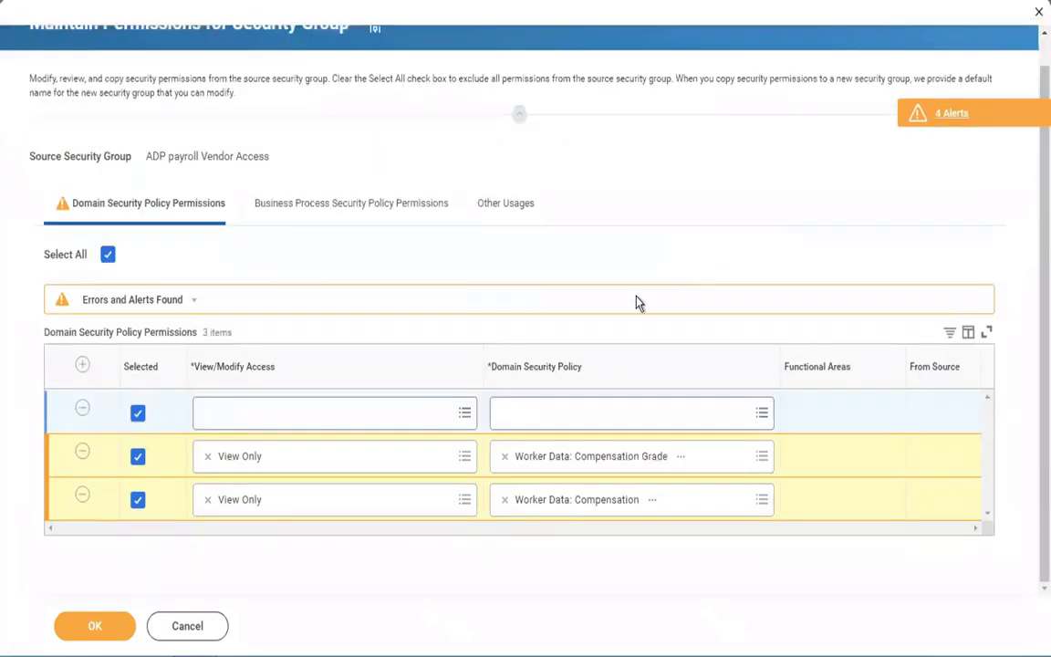
{"action": "left_click", "coordinate": [324, 413]}
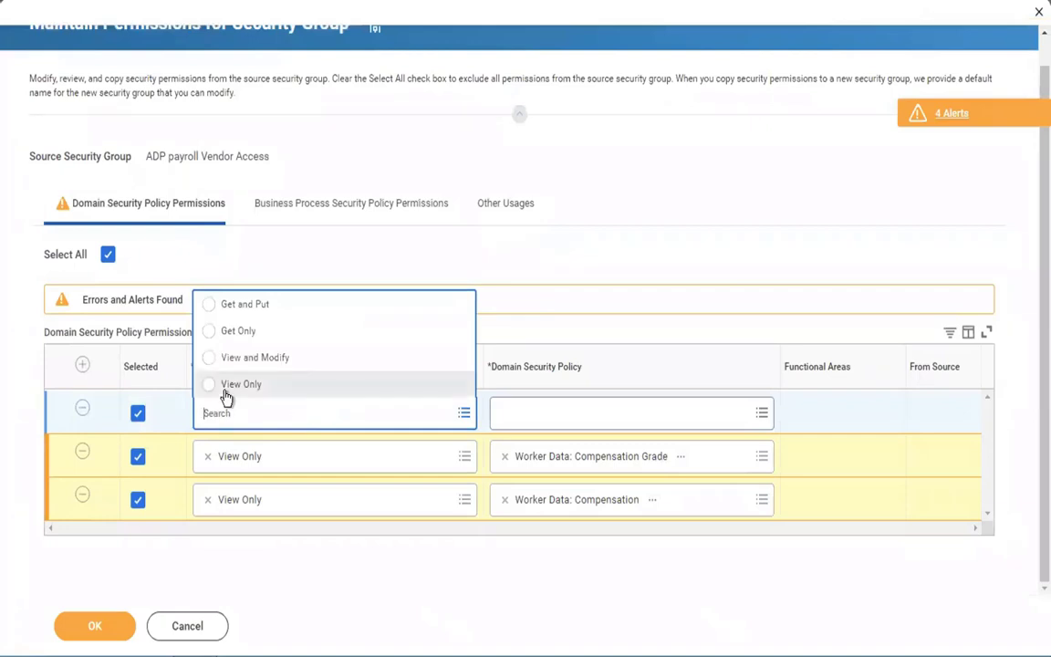
{"action": "left_click", "coordinate": [227, 390]}
Try assigning Add Compensation Plans: Add Allowance to the third row by searching the policies for "allowance", and remove it again
{"action": "left_click", "coordinate": [555, 414]}
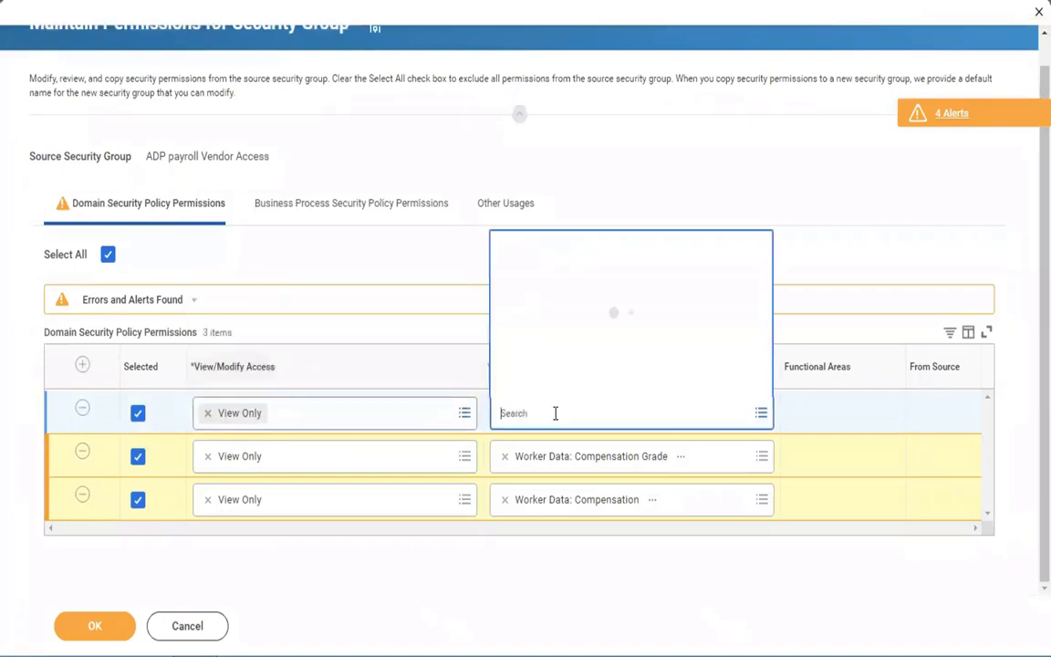
{"action": "type", "text": "allowance"}
{"action": "key", "text": "Return"}
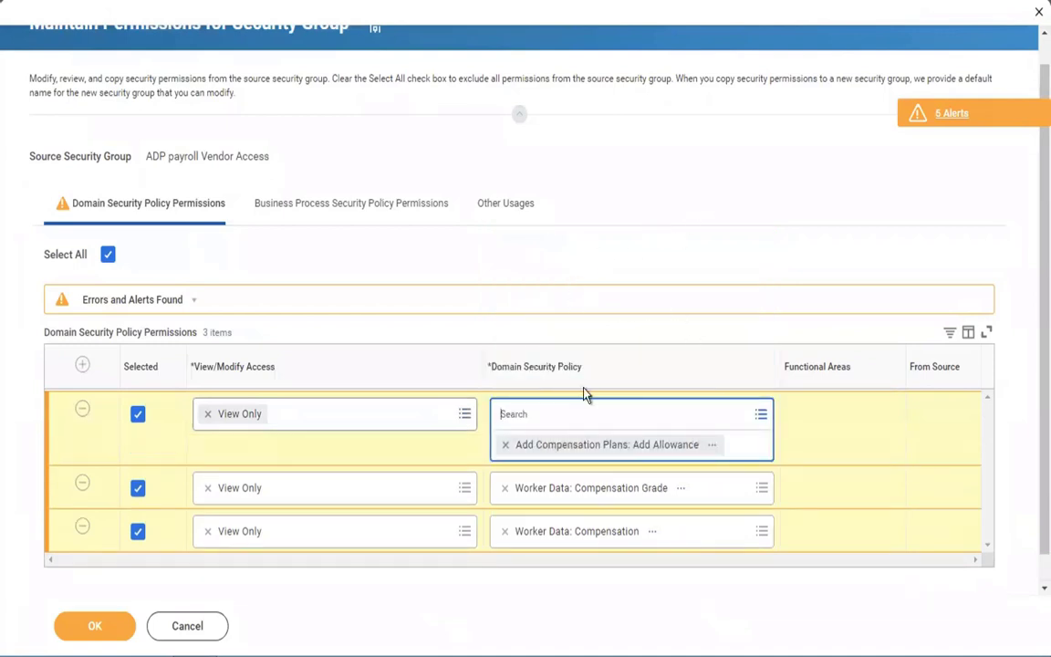
{"action": "left_click", "coordinate": [501, 415]}
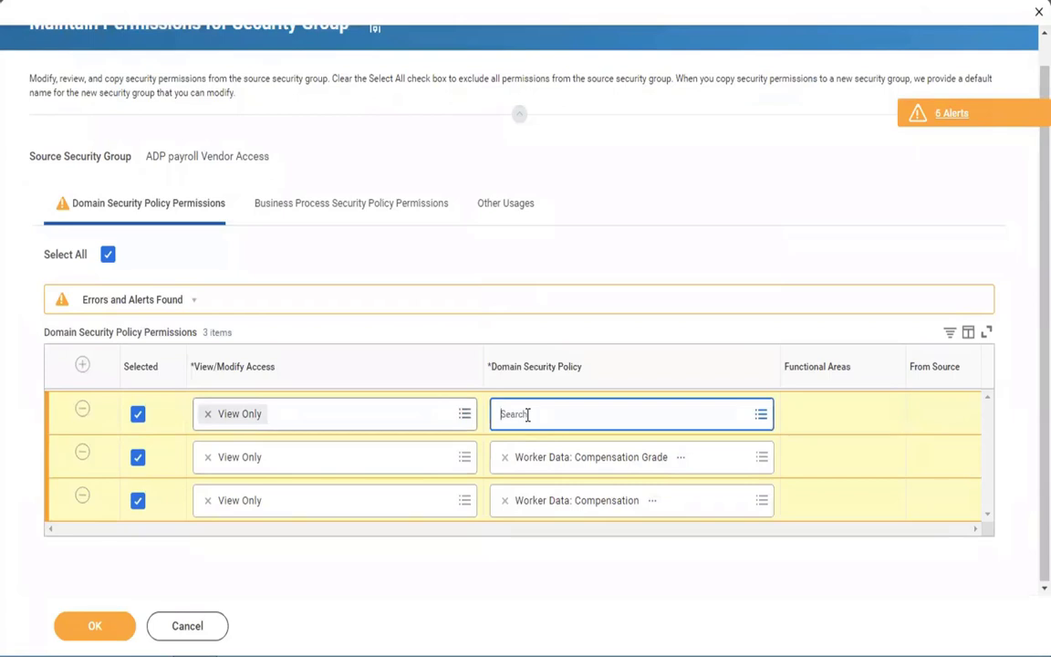
Search the domain security policies for "grade profile" in the third row
{"action": "left_click", "coordinate": [528, 416]}
{"action": "type", "text": "gra"}
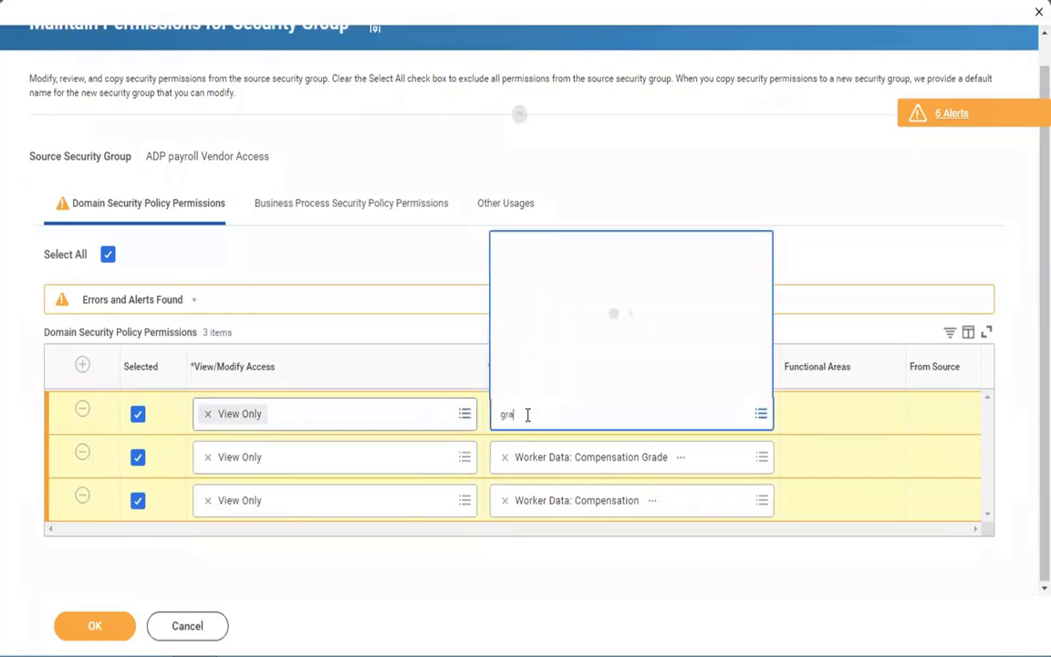
{"action": "type", "text": "de hrofile"}
{"action": "key", "text": "Return"}
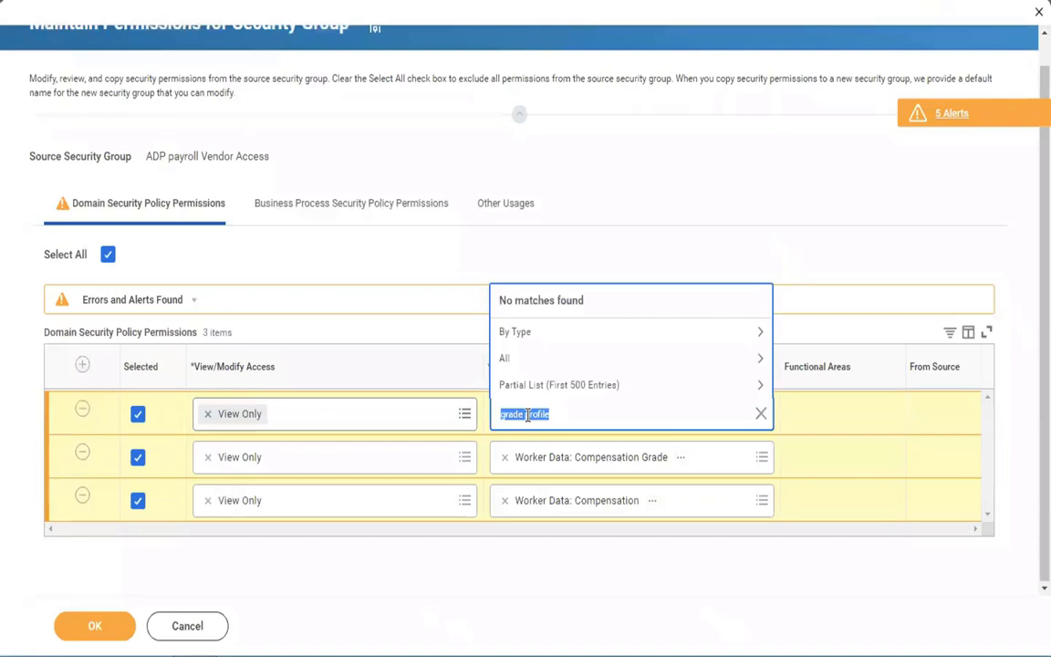
Search the domain security policies for "compensation" and assign Compensation Change: Salary to the third row
{"action": "key", "text": "BackSpace"}
{"action": "type", "text": "compensation"}
{"action": "key", "text": "Return"}
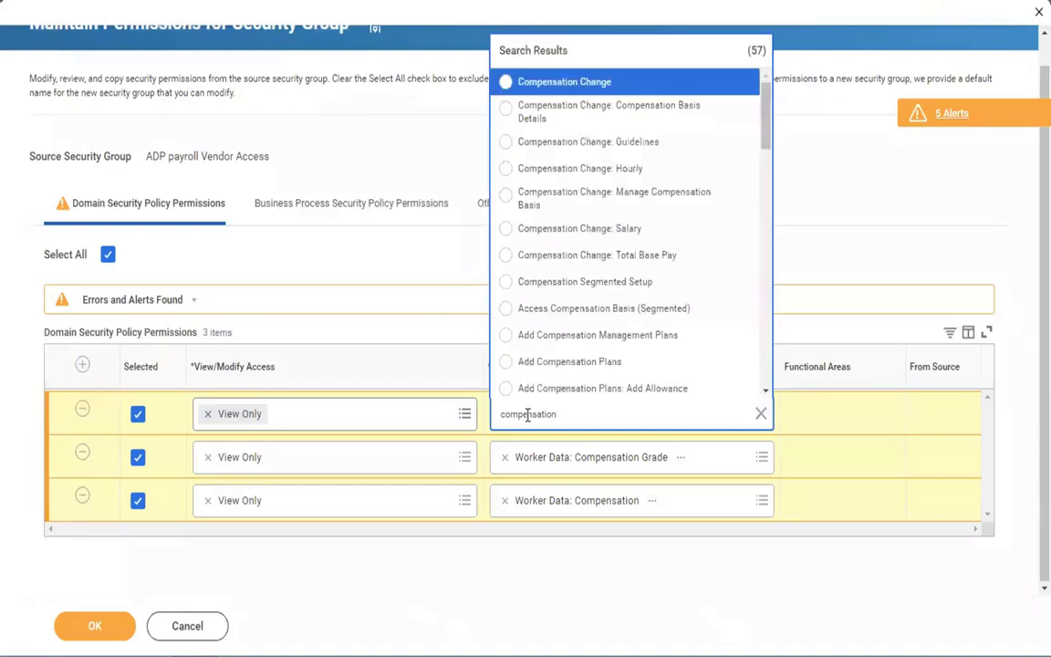
{"action": "key", "text": "Down"}
{"action": "key", "text": "Down"}
{"action": "key", "text": "Down"}
{"action": "key", "text": "Down"}
{"action": "key", "text": "Down"}
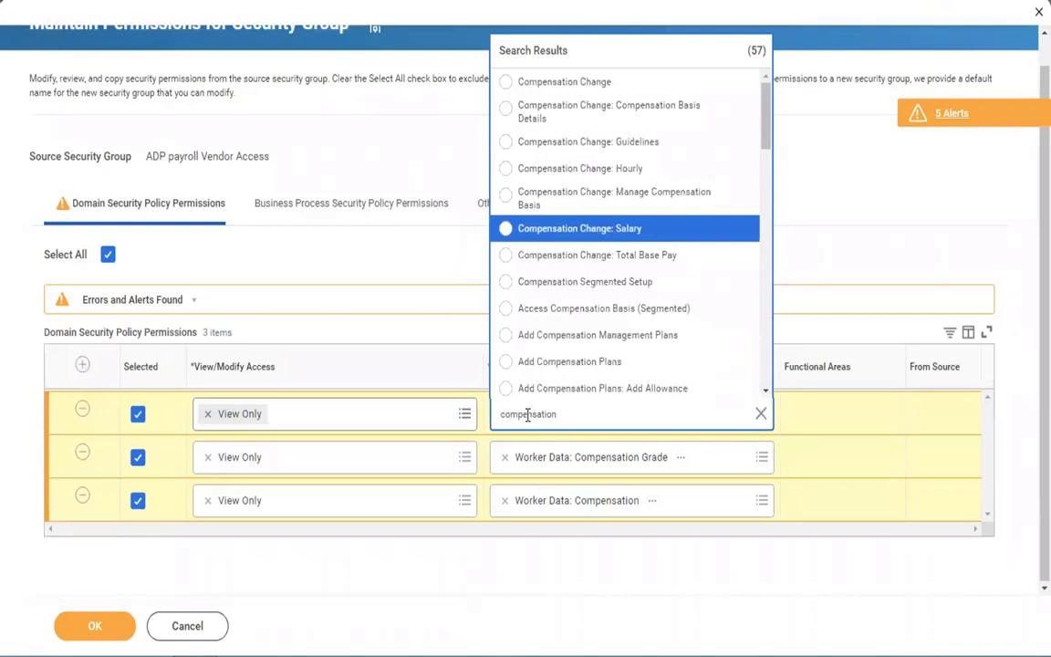
{"action": "key", "text": "Return"}
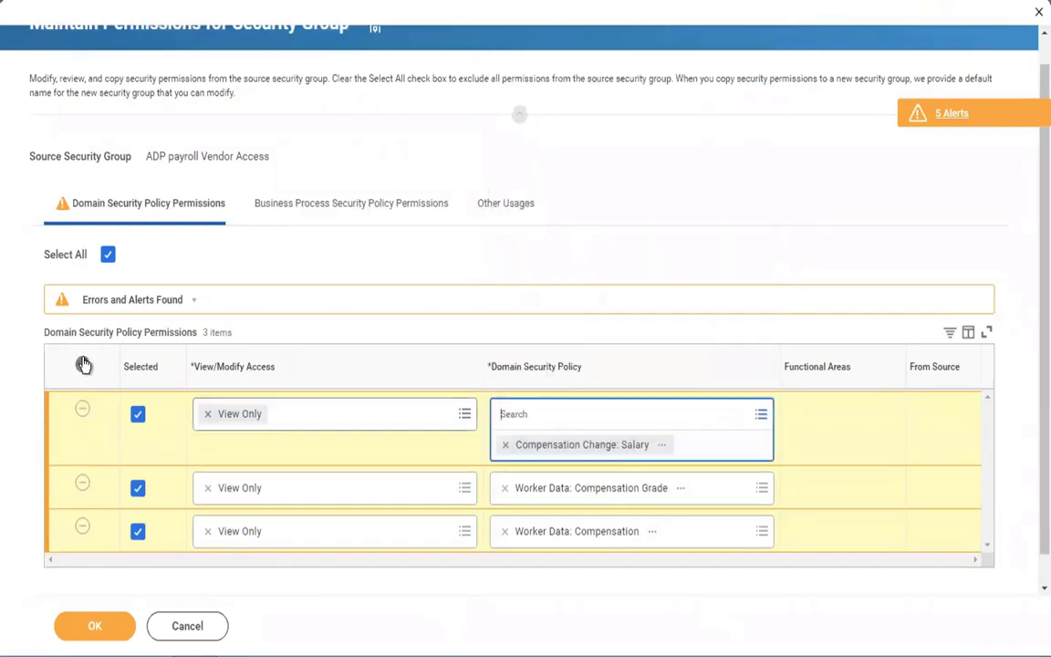
Add a fourth domain security policy permission row and set its access to View Only
{"action": "left_click", "coordinate": [83, 365]}
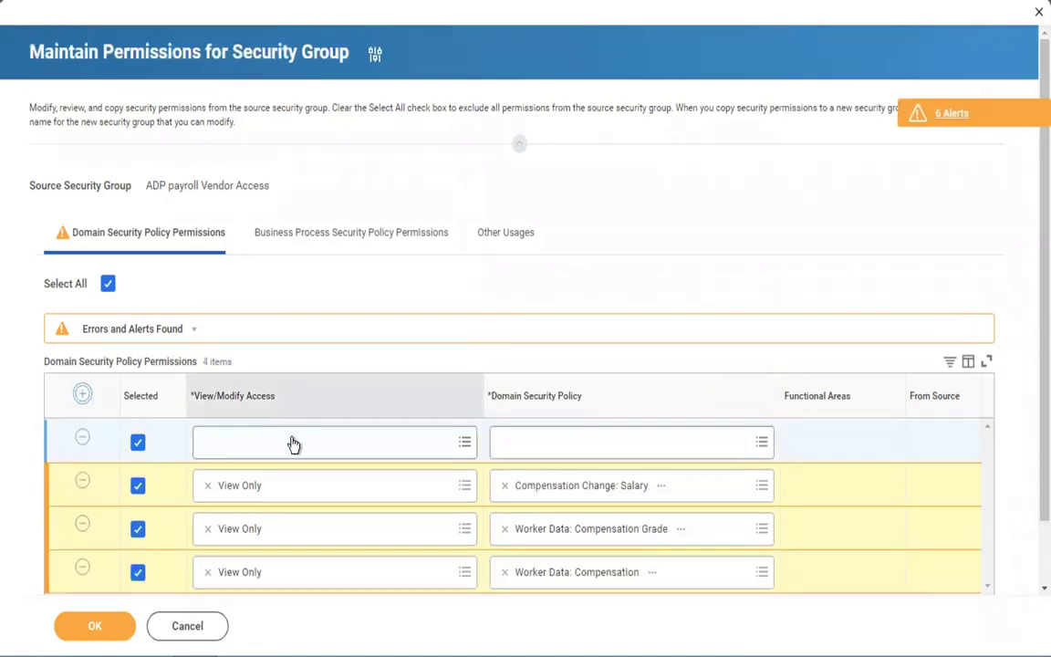
{"action": "left_click", "coordinate": [310, 443]}
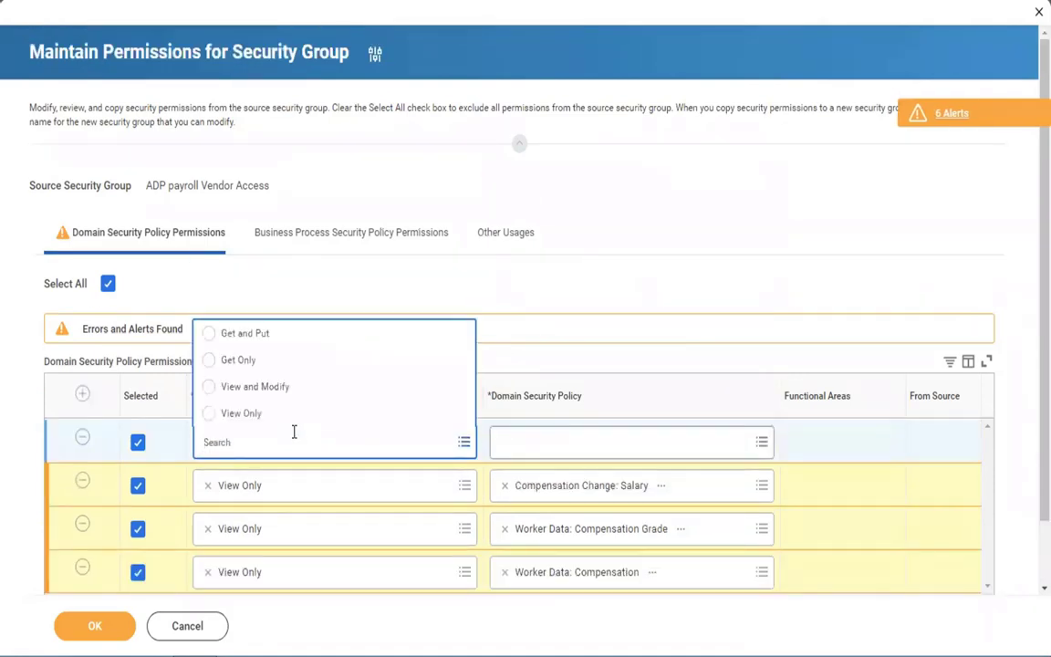
{"action": "left_click", "coordinate": [242, 415]}
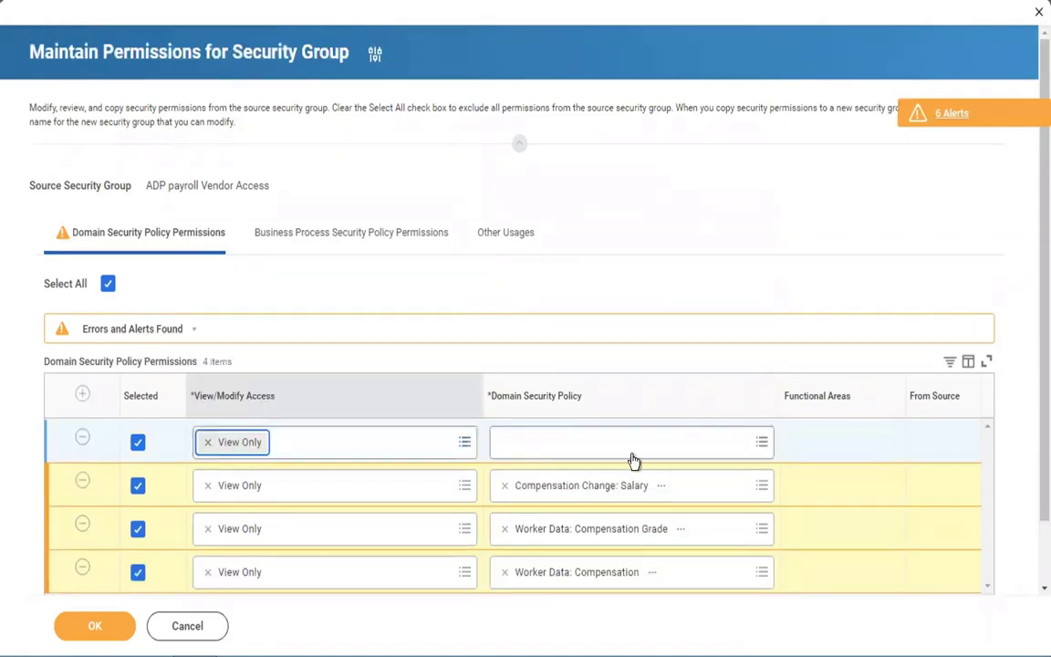
Search the domain security policies for "compensation change" and assign Compensation Change to the fourth row
{"action": "left_click", "coordinate": [567, 449]}
{"action": "type", "text": "compens"}
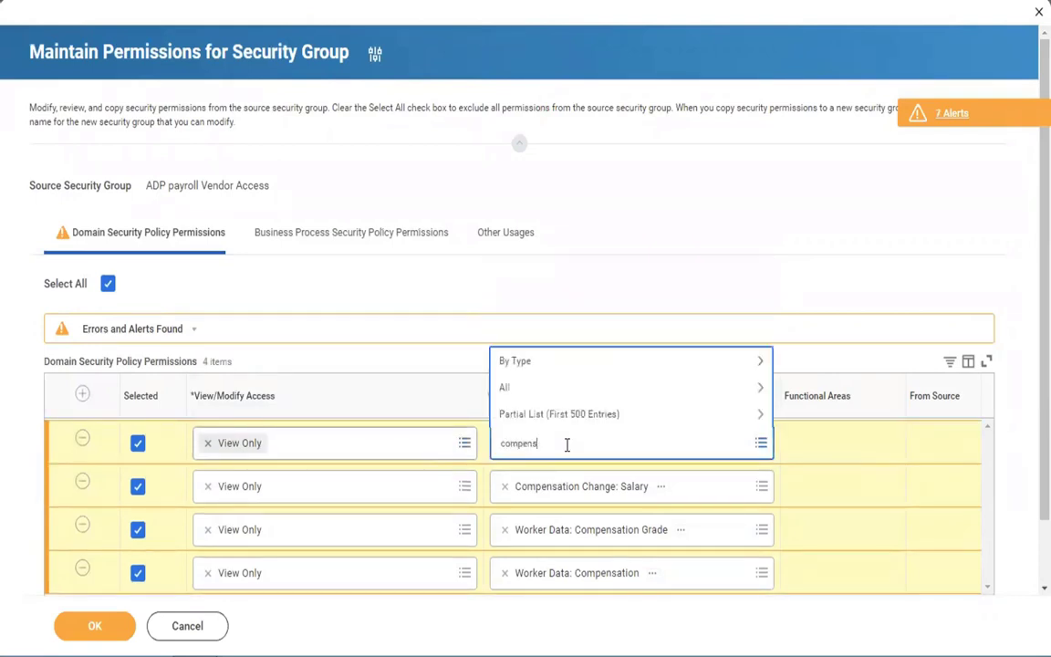
{"action": "type", "text": "ation change"}
{"action": "key", "text": "Return"}
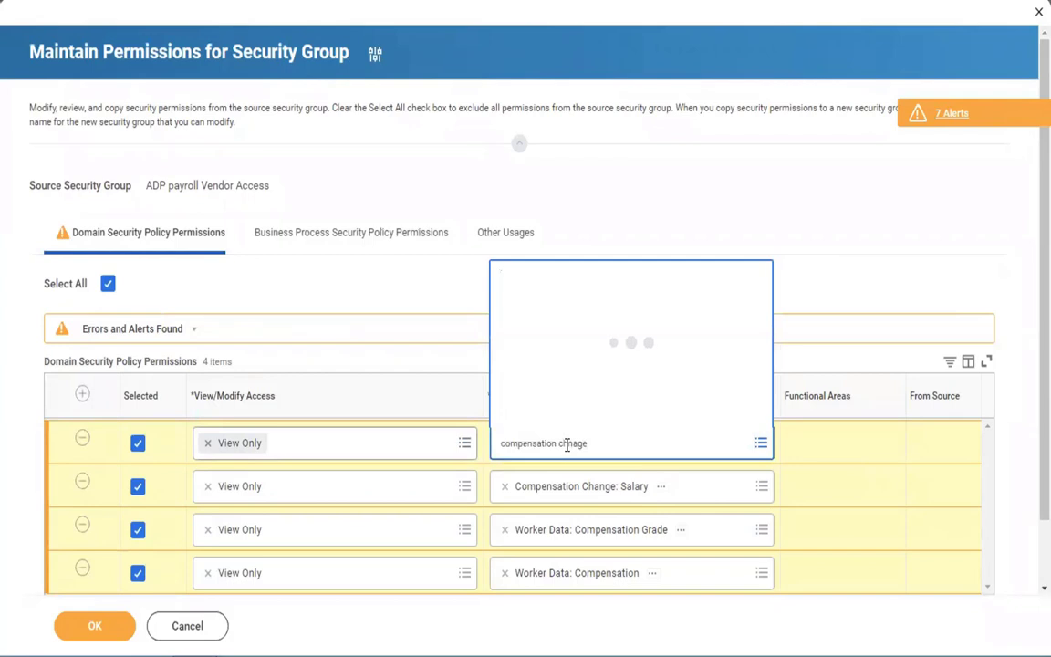
{"action": "left_click", "coordinate": [620, 446]}
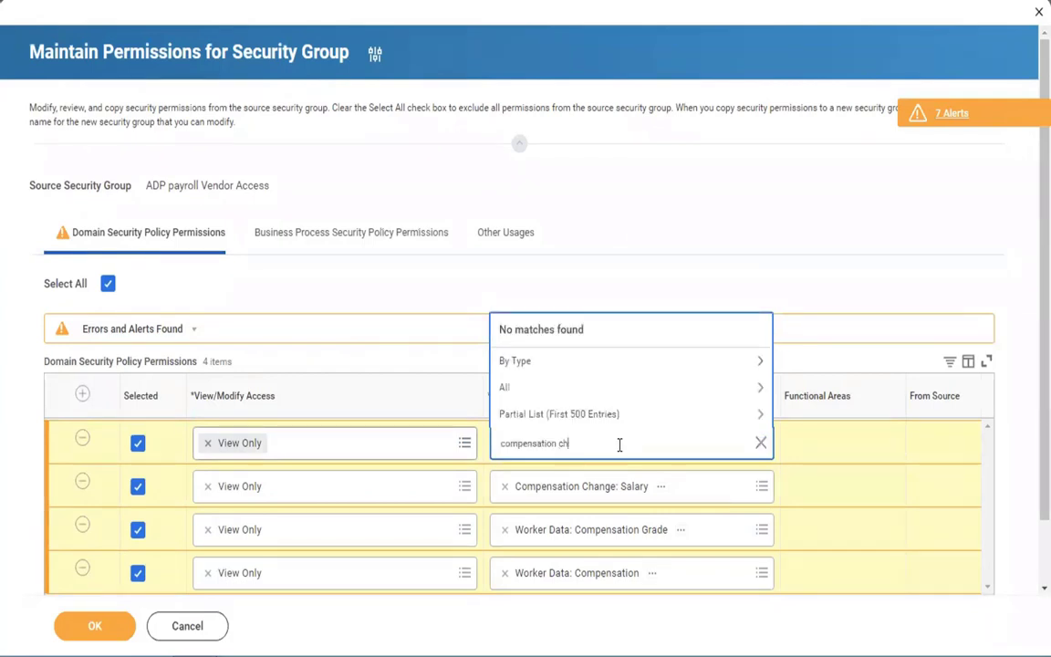
{"action": "type", "text": "ge"}
{"action": "key", "text": "Return"}
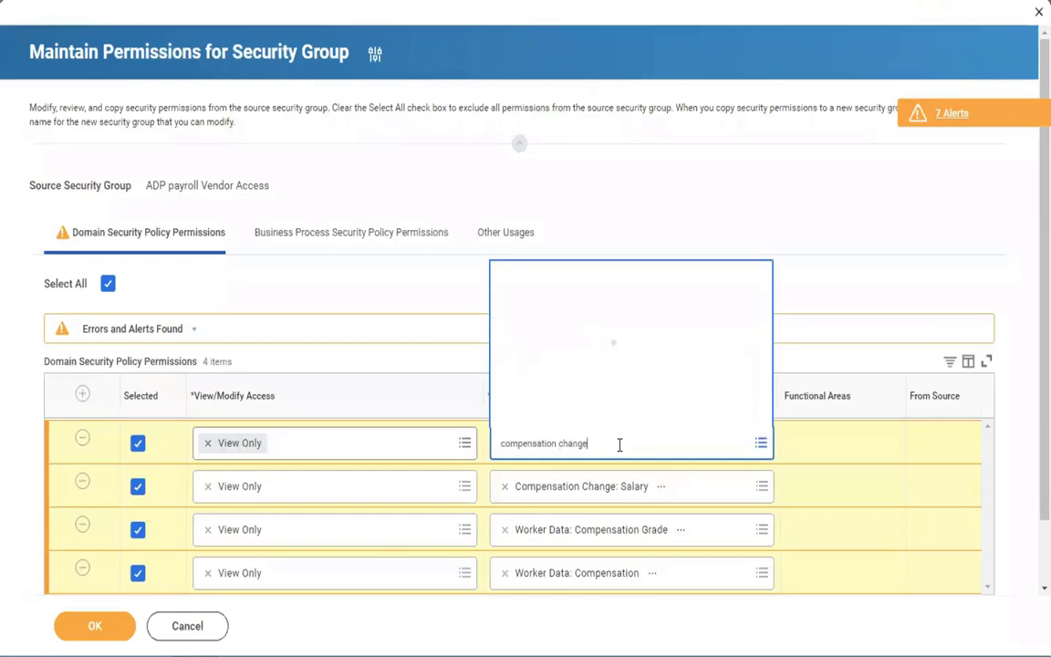
{"action": "left_click", "coordinate": [539, 215]}
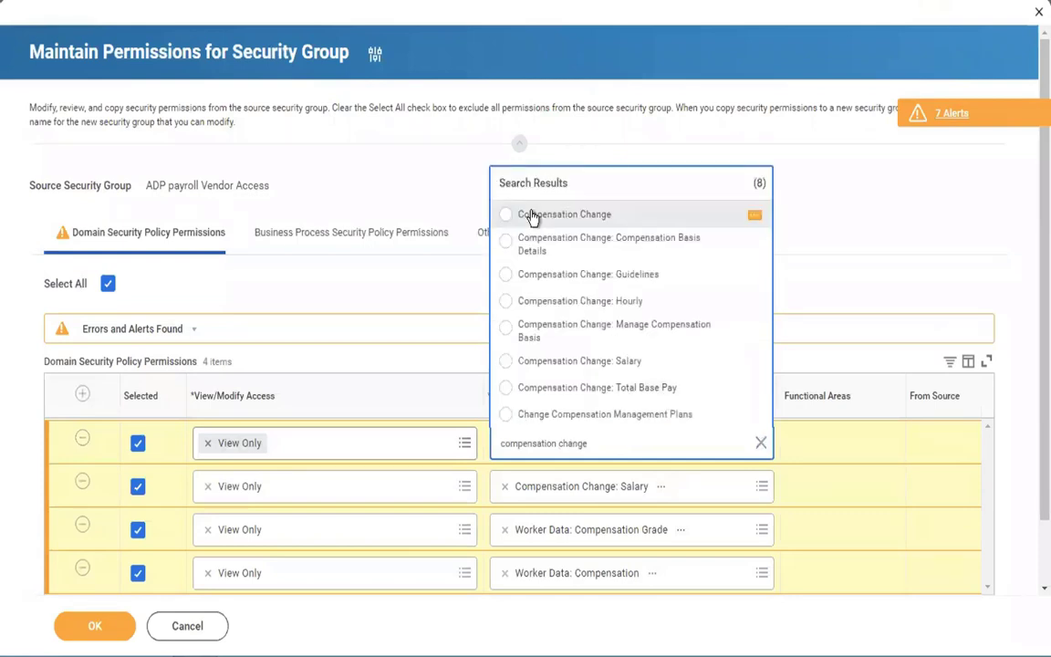
{"action": "left_click", "coordinate": [219, 307]}
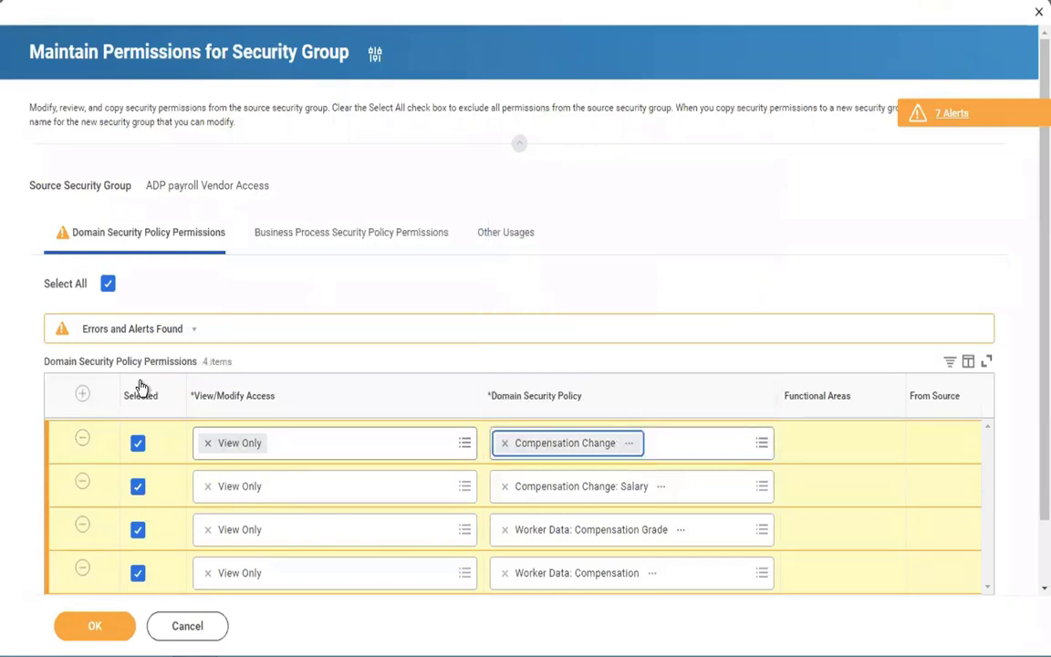
Add a fifth domain security policy permission row and set its access to View Only
{"action": "left_click", "coordinate": [82, 397]}
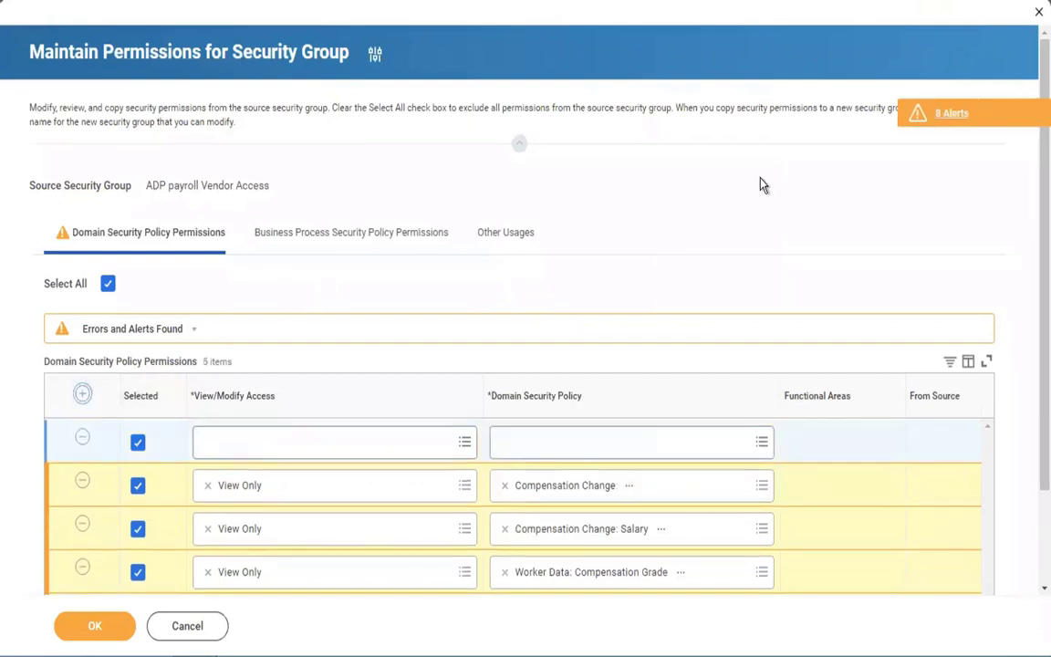
{"action": "scroll", "coordinate": [763, 185], "scroll_direction": "down", "scroll_amount": 1}
{"action": "scroll", "coordinate": [763, 185], "scroll_direction": "down", "scroll_amount": 1}
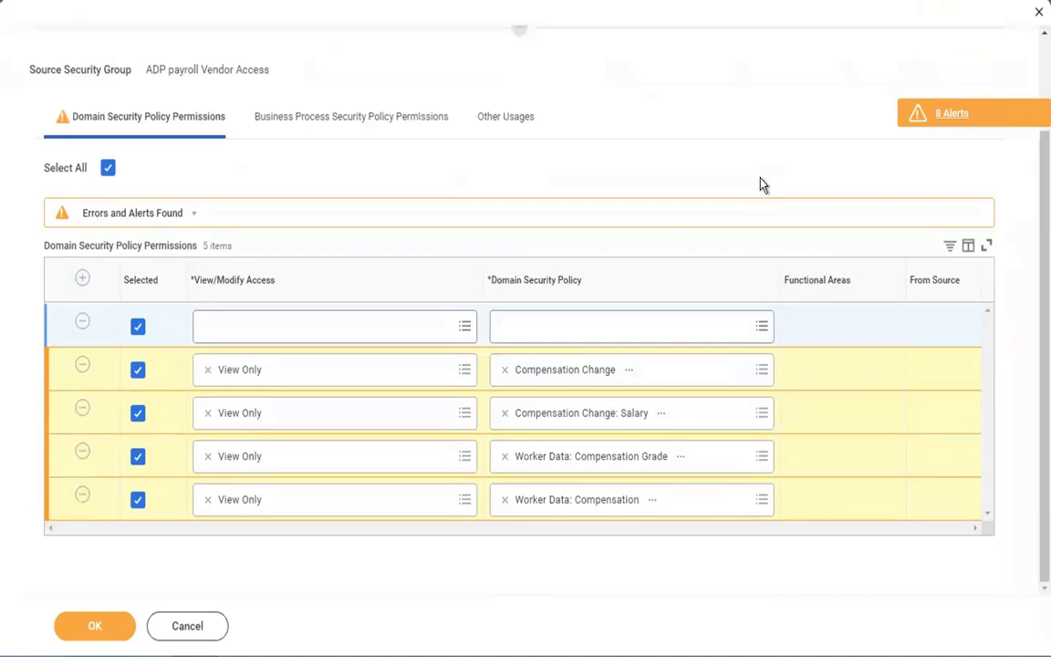
{"action": "left_click", "coordinate": [386, 328]}
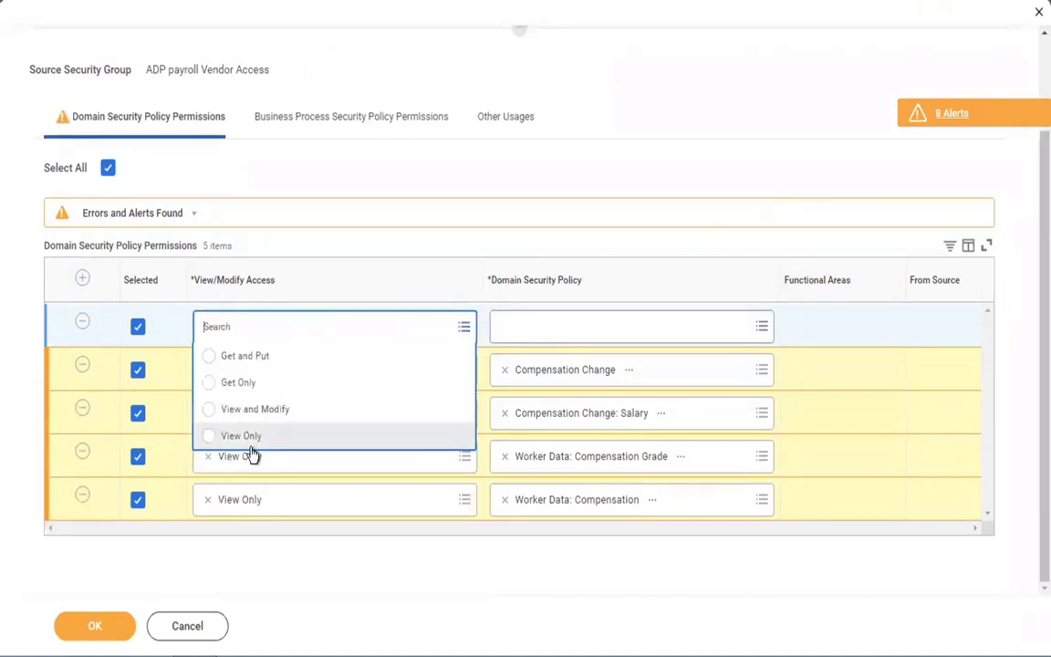
{"action": "key", "text": "Return"}
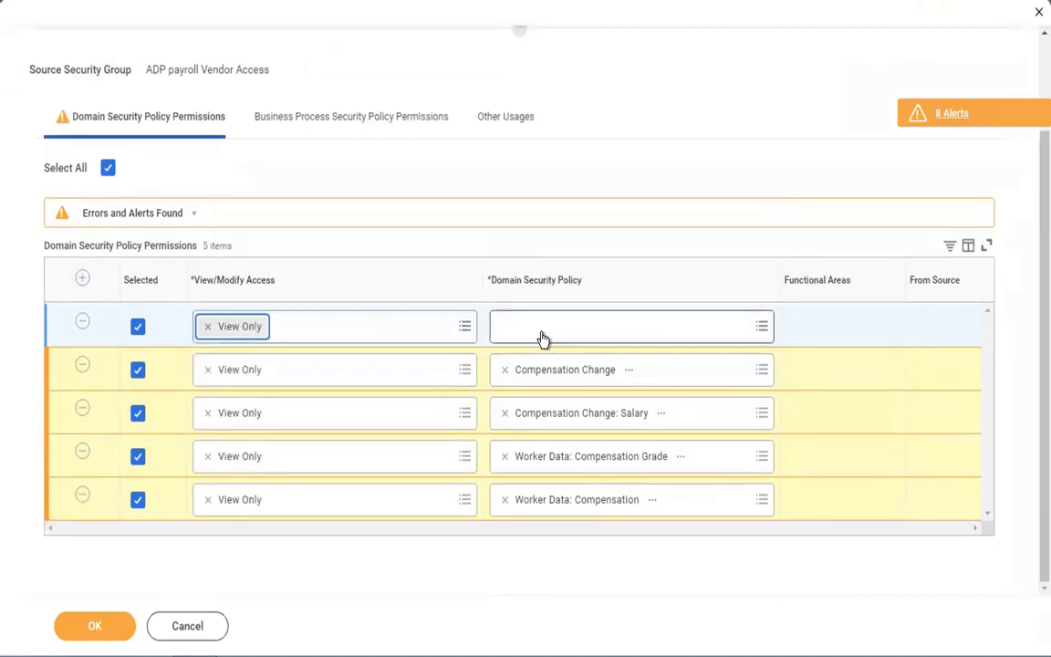
Search the domain security policies for "worker benefit" and assign Worker Data: Benefit Elections to the fifth row
{"action": "left_click", "coordinate": [542, 339]}
{"action": "type", "text": "worker b"}
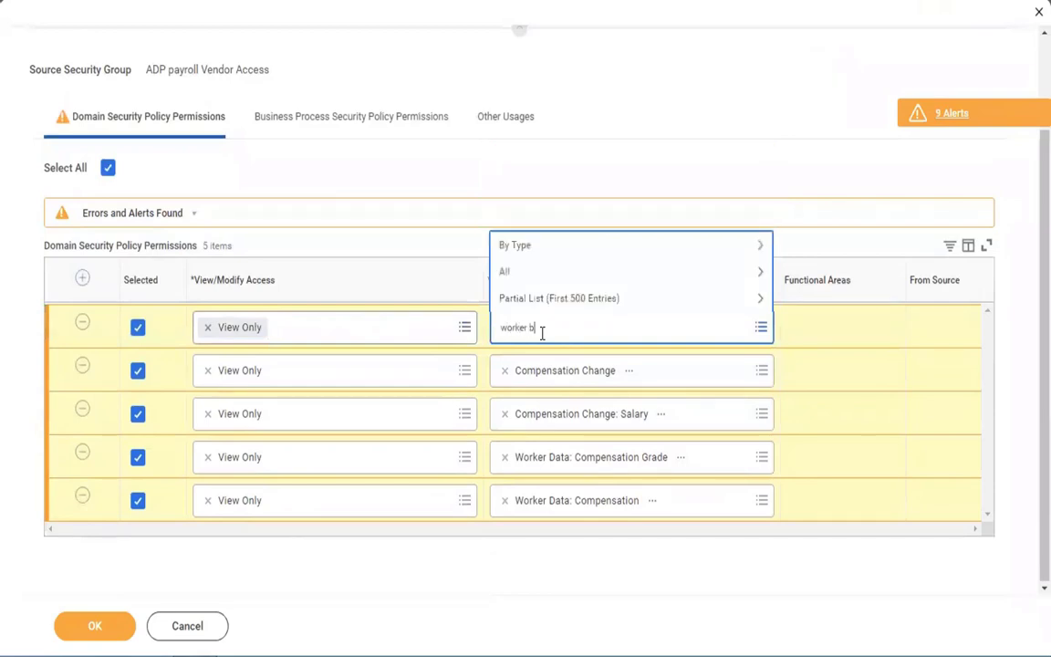
{"action": "type", "text": "enefit"}
{"action": "key", "text": "Return"}
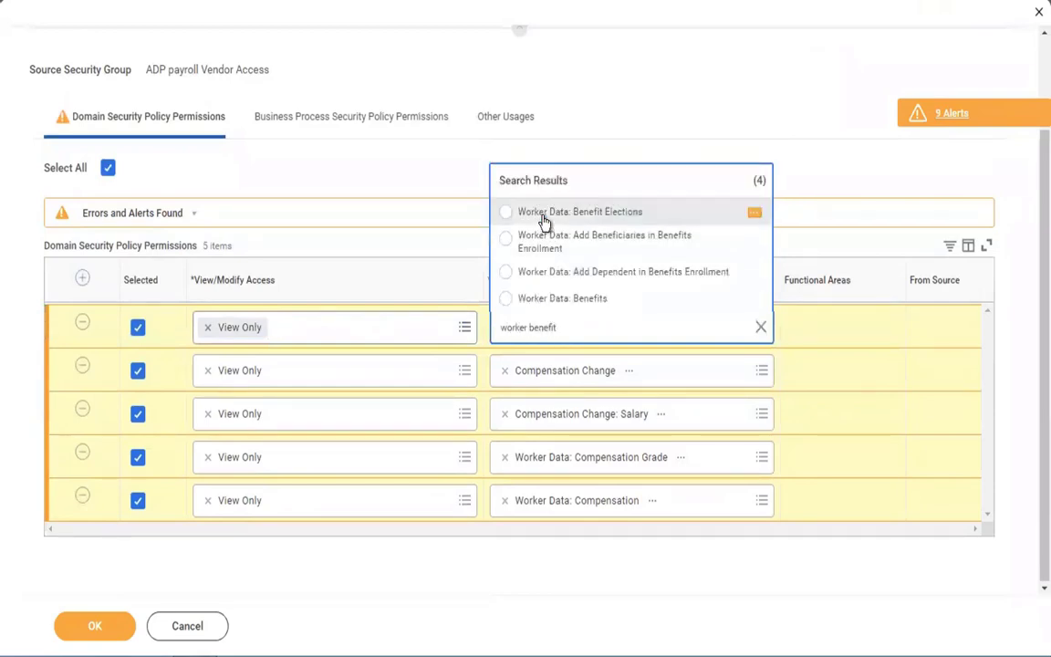
{"action": "left_click", "coordinate": [544, 222]}
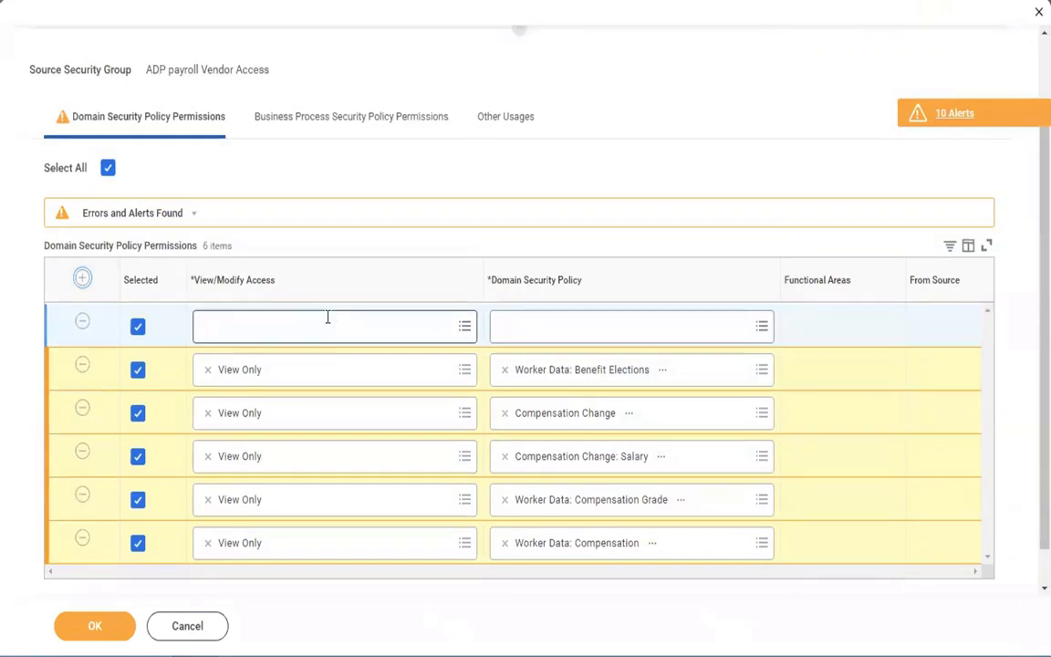
Set the sixth permission row to View Only and assign it Worker Data: Benefits, found by searching the policies for "worker benefit"
{"action": "left_click", "coordinate": [327, 317]}
{"action": "left_click", "coordinate": [219, 435]}
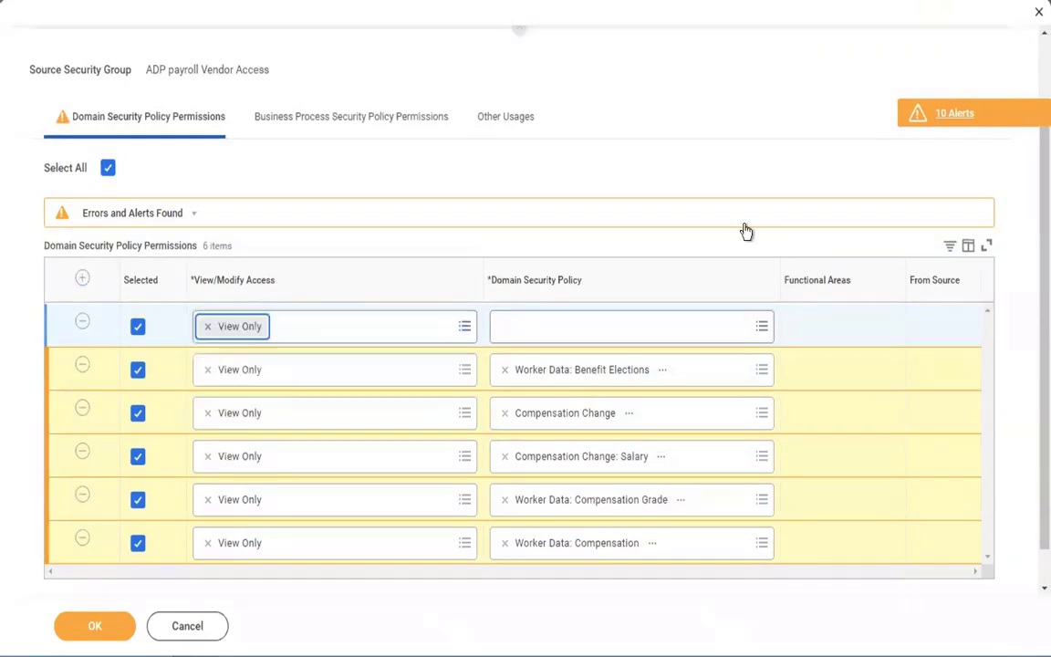
{"action": "left_click", "coordinate": [563, 326]}
{"action": "type", "text": "wor"}
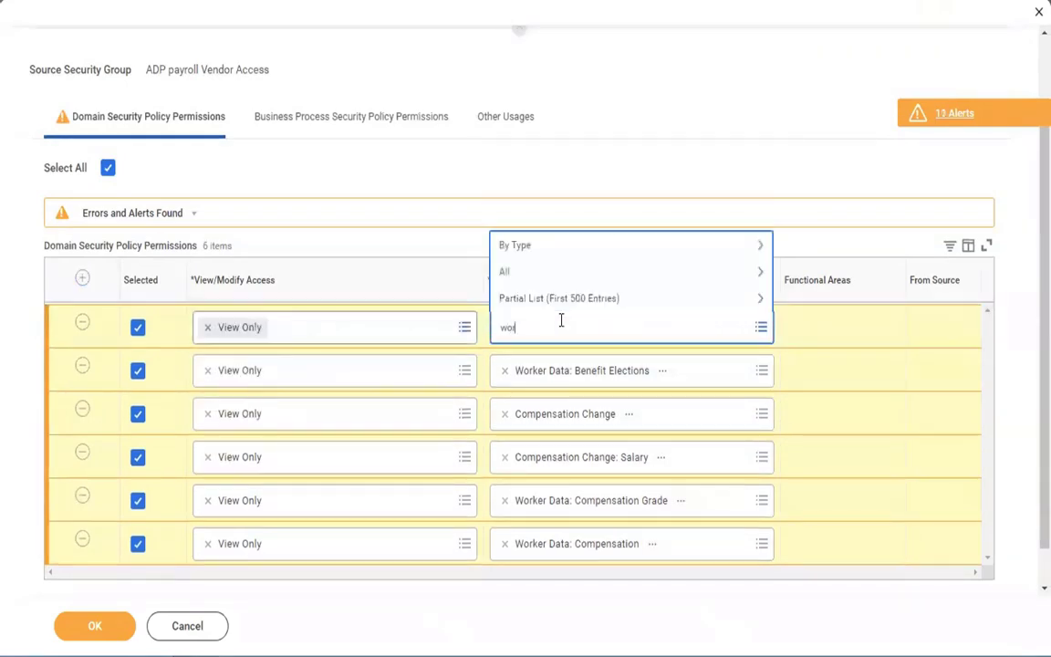
{"action": "type", "text": "ker"}
{"action": "key", "text": "Return"}
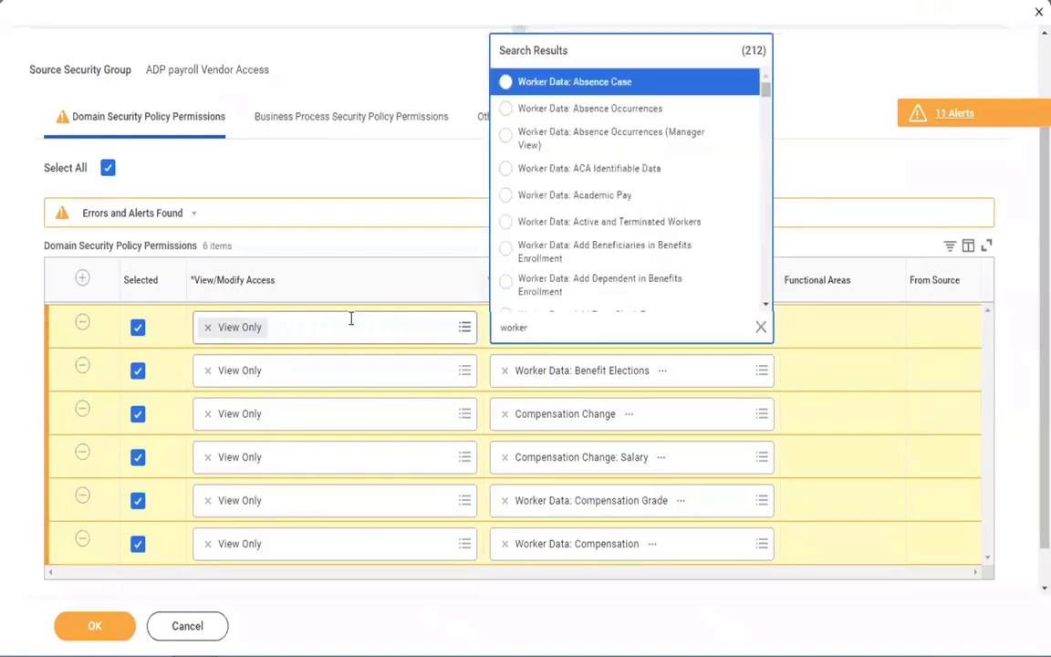
{"action": "key", "text": "ctrl+a"}
{"action": "type", "text": "worke"}
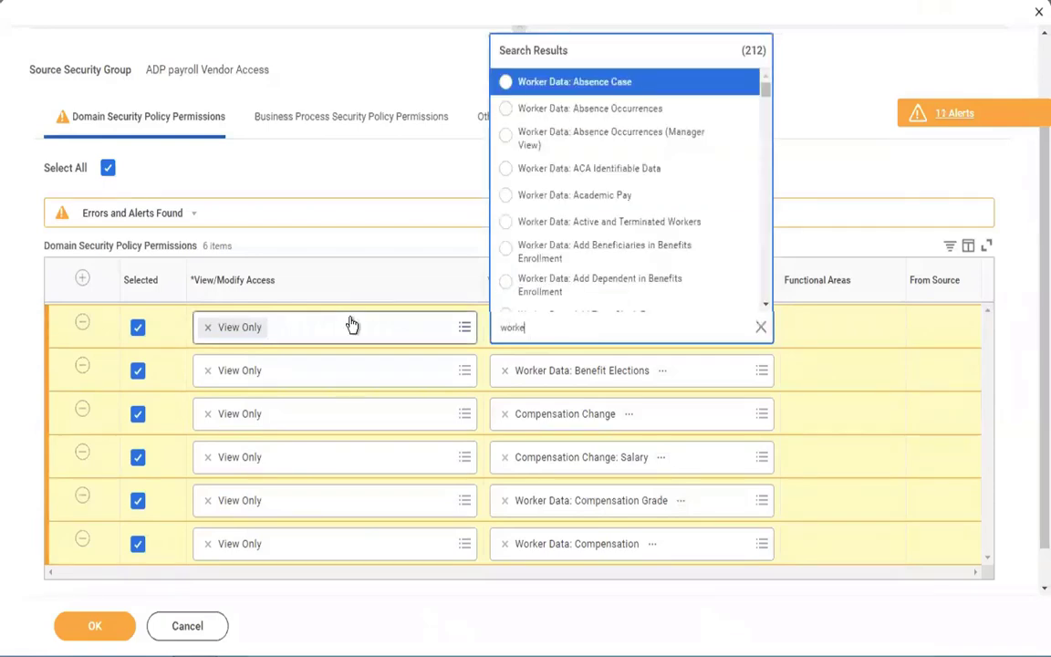
{"action": "type", "text": "r benefit"}
{"action": "key", "text": "Return"}
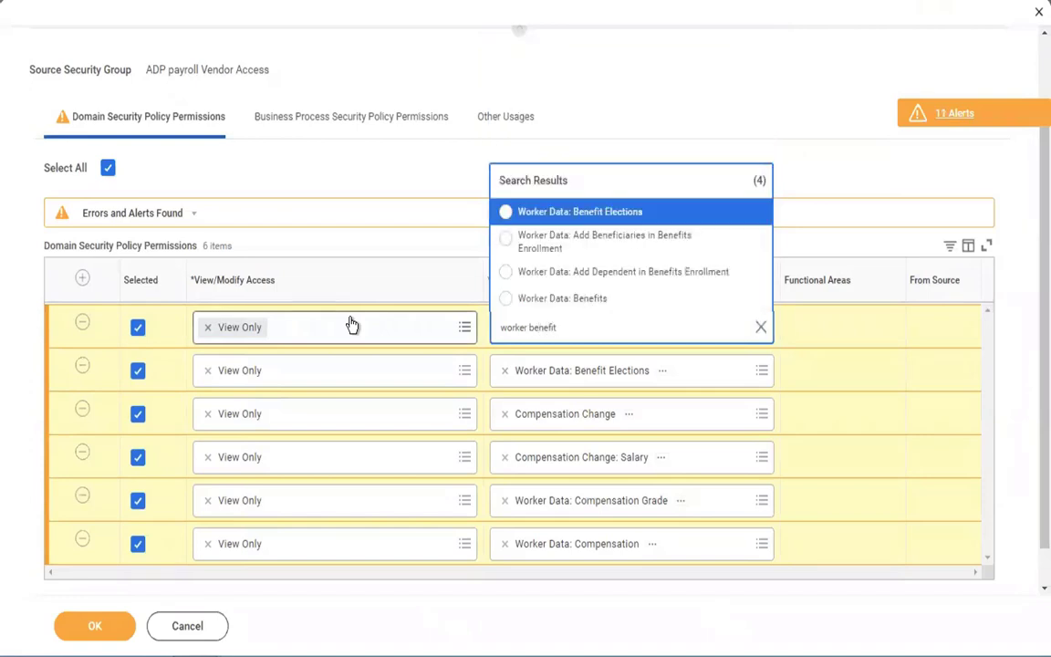
{"action": "left_click", "coordinate": [535, 303]}
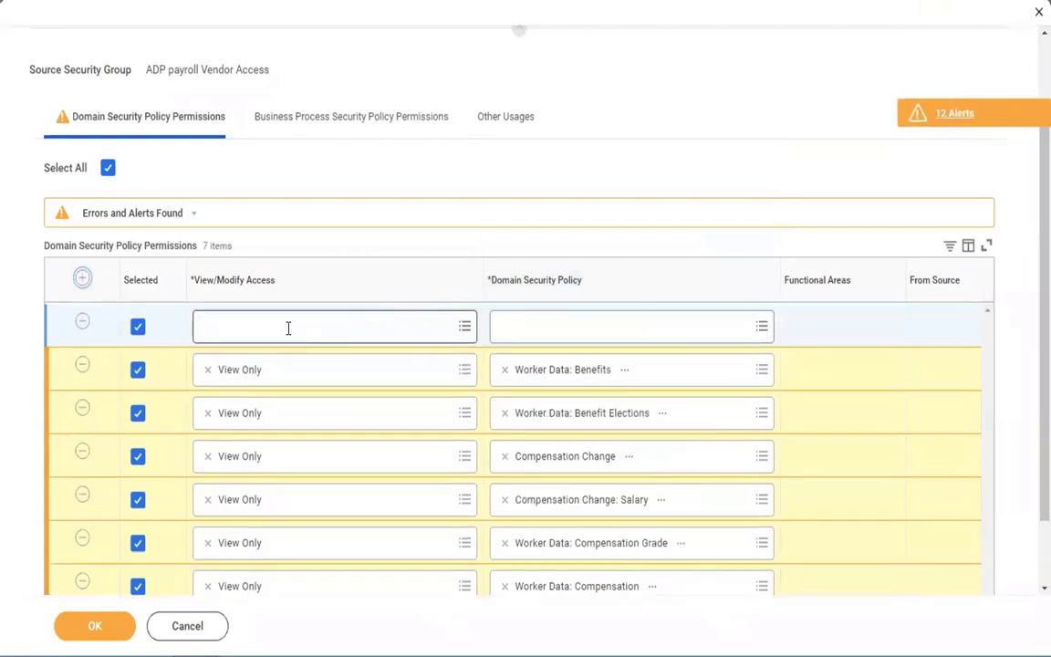
Set the access of the new seventh domain security policy permission row to View Only
{"action": "left_click", "coordinate": [288, 329]}
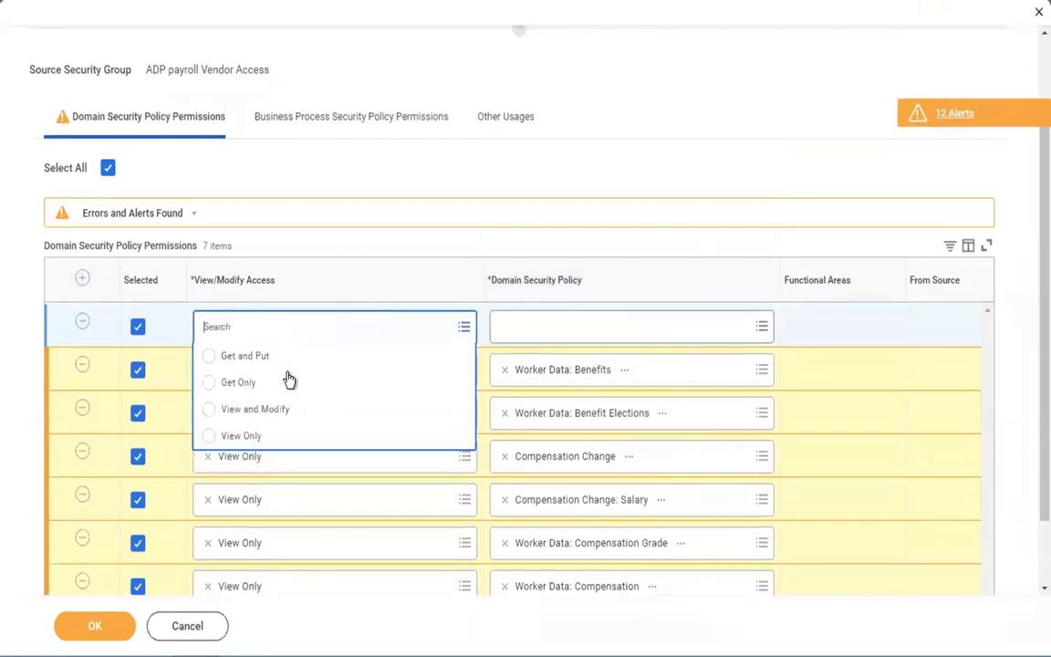
{"action": "left_click", "coordinate": [237, 435]}
{"action": "left_click", "coordinate": [537, 325]}
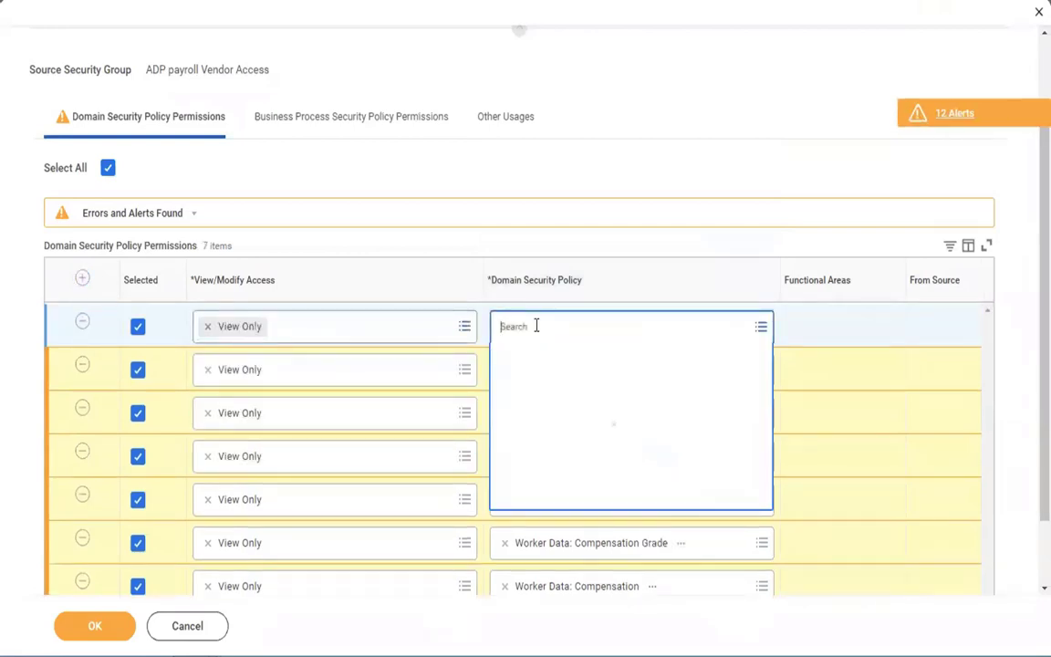
{"action": "type", "text": "worker benefit"}
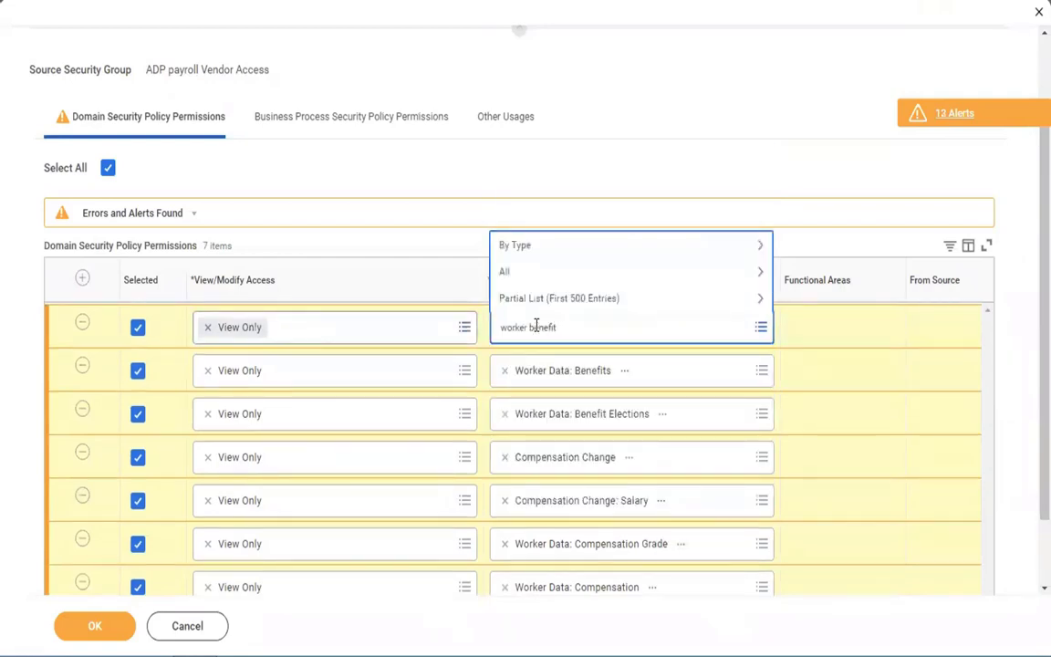
{"action": "type", "text": " dep"}
{"action": "key", "text": "Return"}
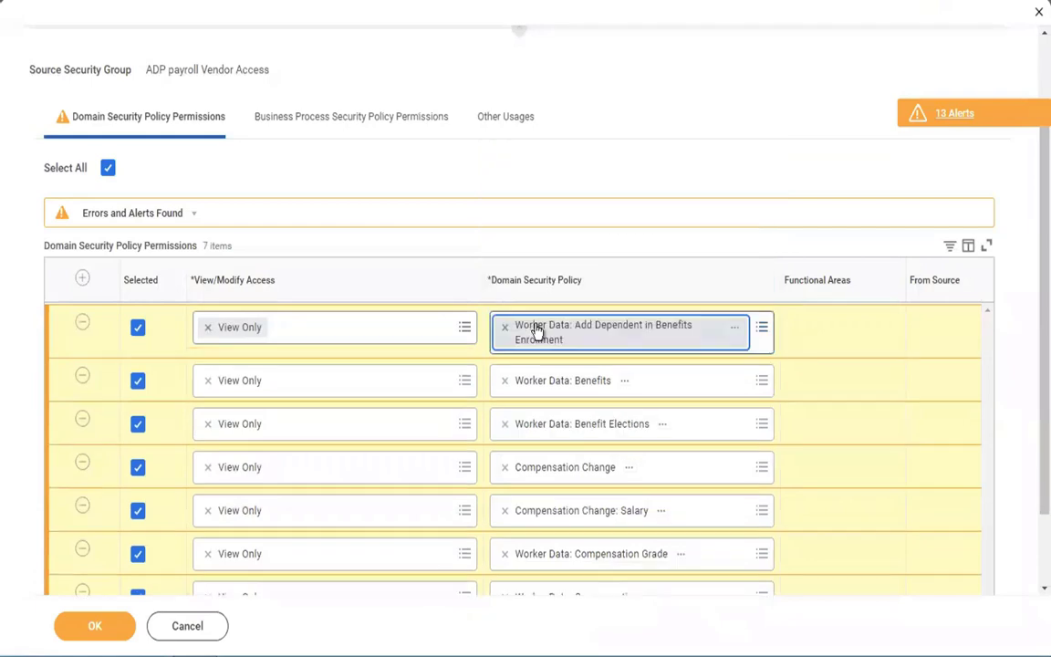
{"action": "left_click", "coordinate": [537, 330]}
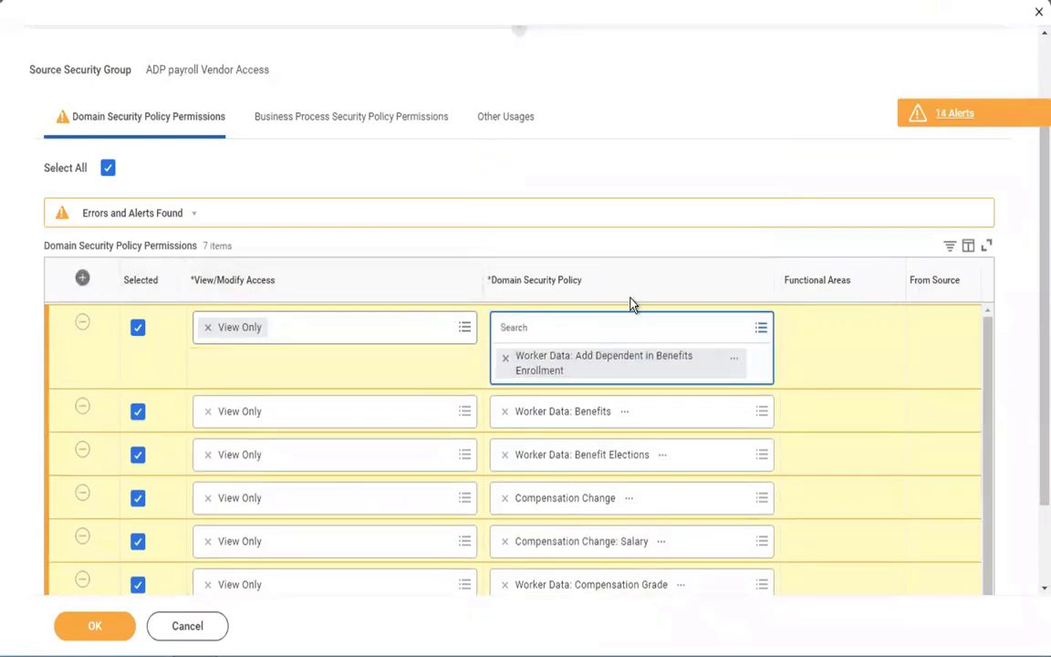
{"action": "left_click", "coordinate": [505, 359]}
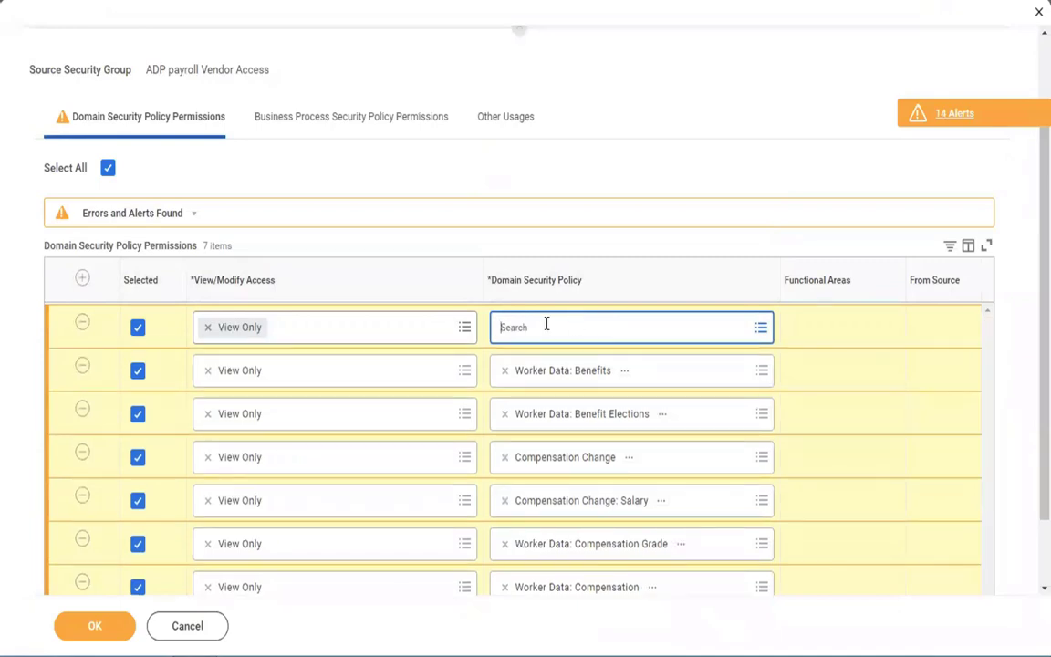
{"action": "type", "text": "depend"}
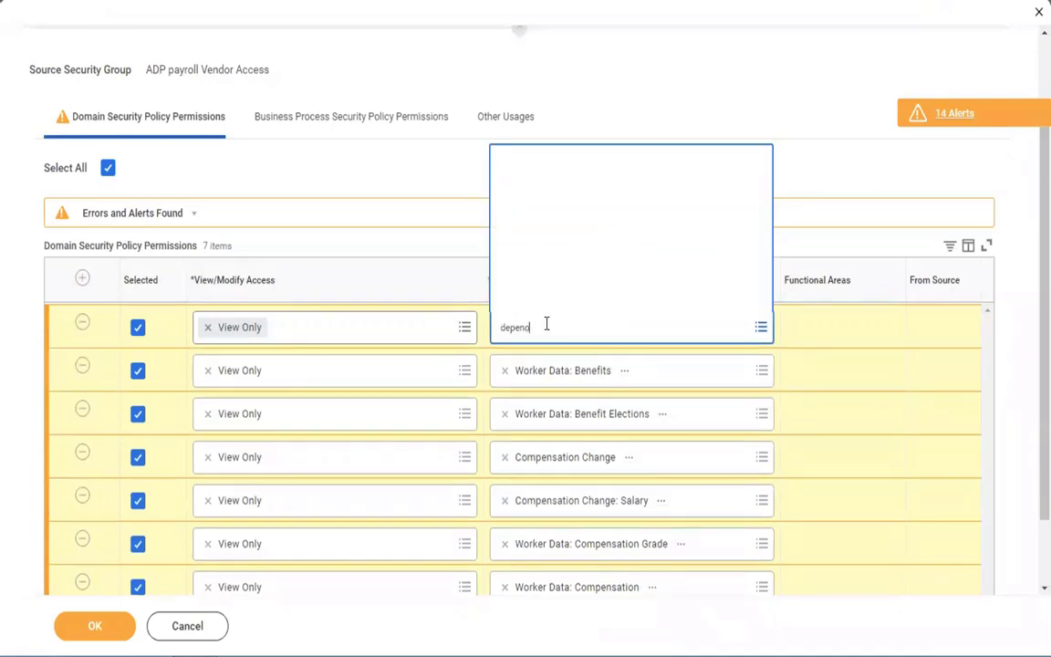
{"action": "key", "text": "ctrl+a"}
{"action": "type", "text": "em"}
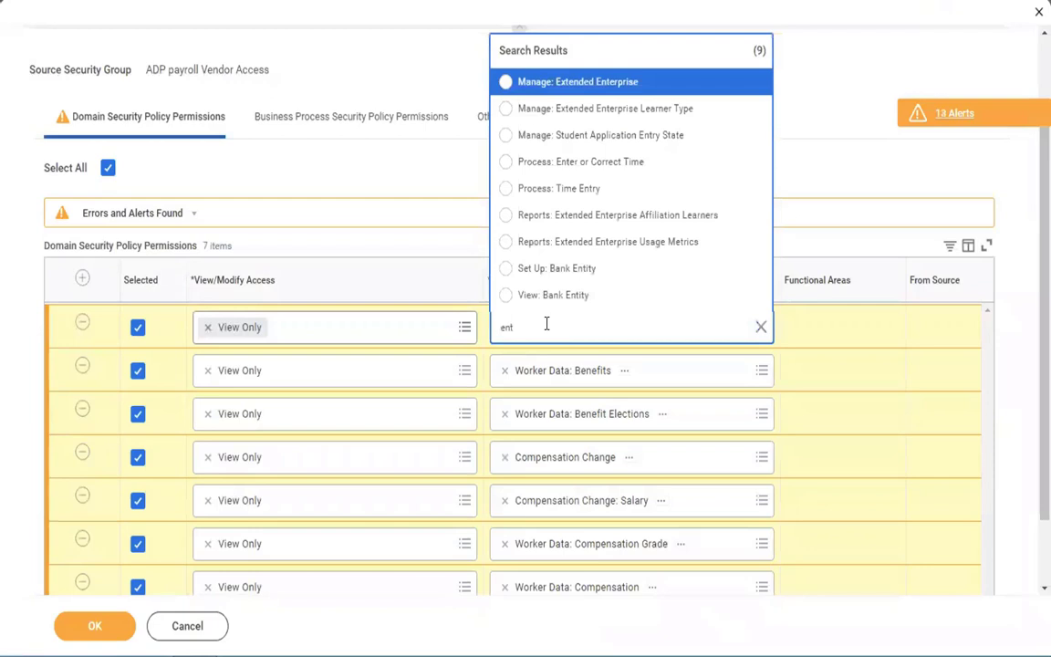
{"action": "left_click", "coordinate": [756, 334]}
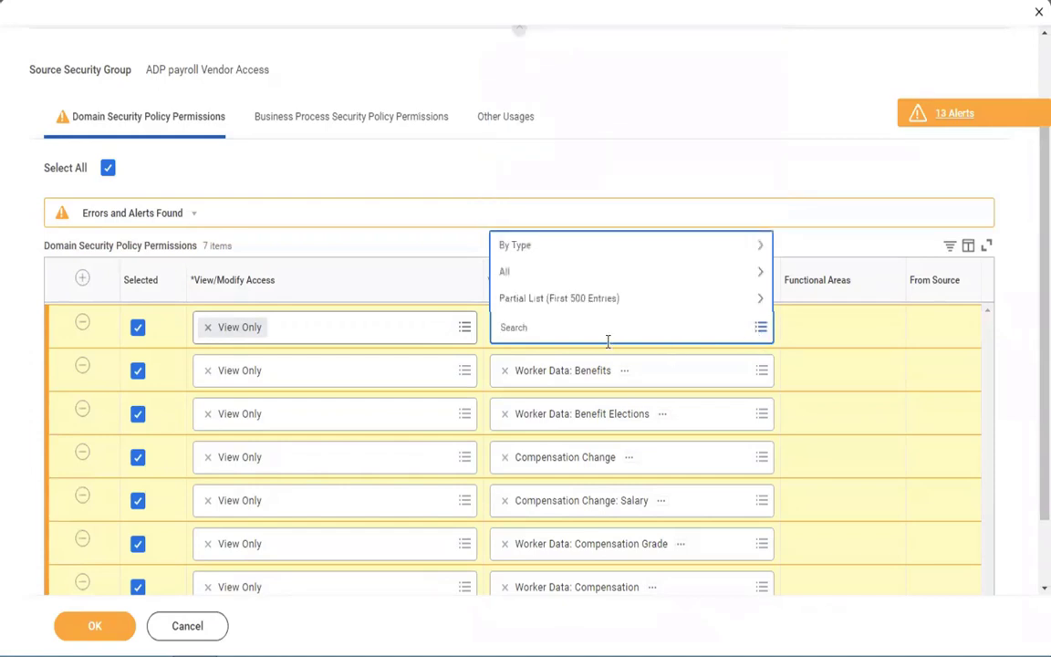
Search the domain security policies for "dependent" and assign Worker Data: Dependents to the seventh row
{"action": "type", "text": "dependent"}
{"action": "key", "text": "Return"}
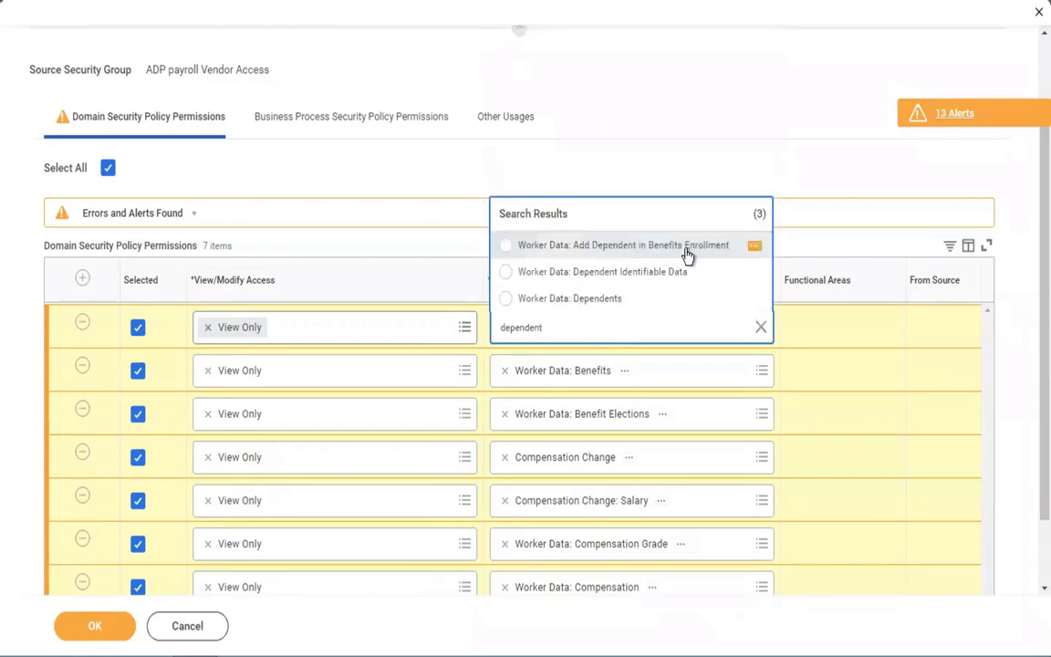
{"action": "left_click", "coordinate": [585, 299]}
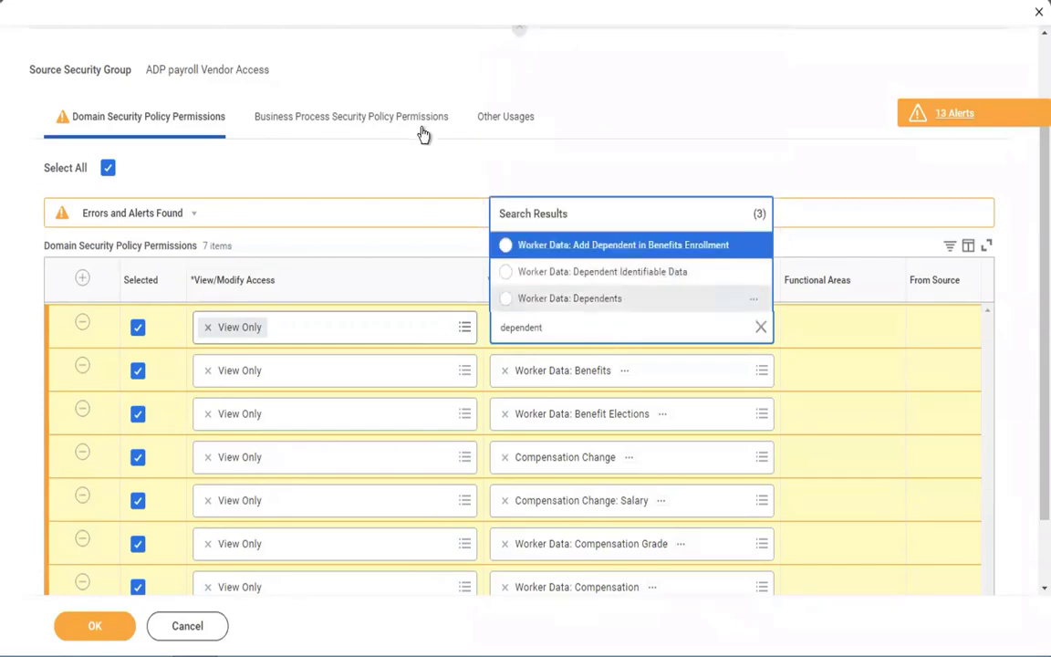
Check the worker personal information and payroll data items in the Word requirements list, and return to Workday
{"action": "key", "text": "ctrl+Left"}
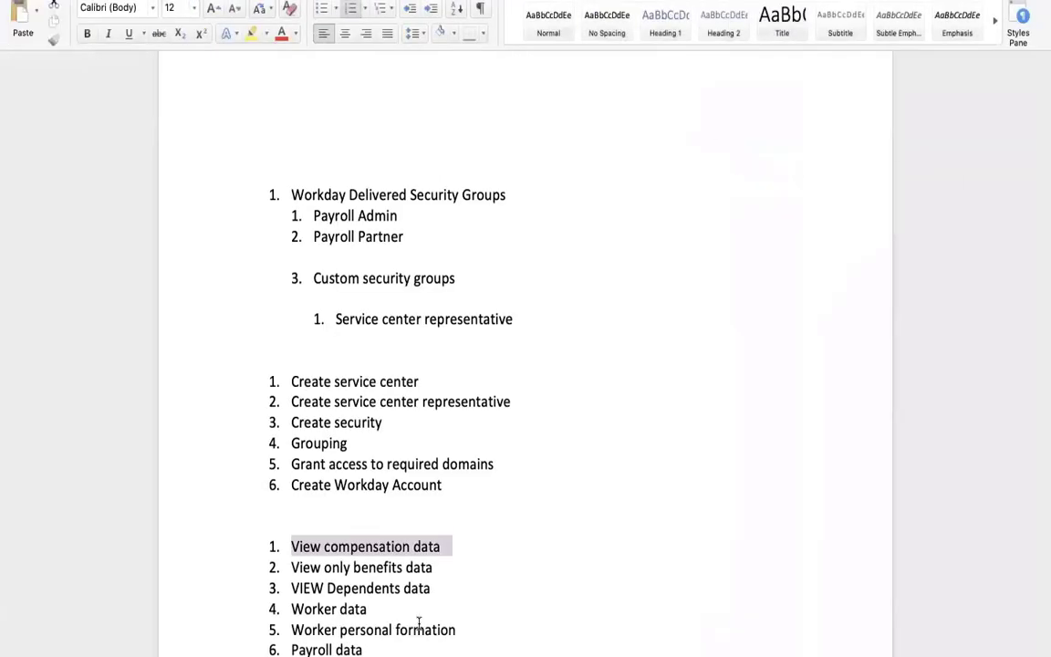
{"action": "left_click_drag", "start_coordinate": [376, 650], "coordinate": [308, 628]}
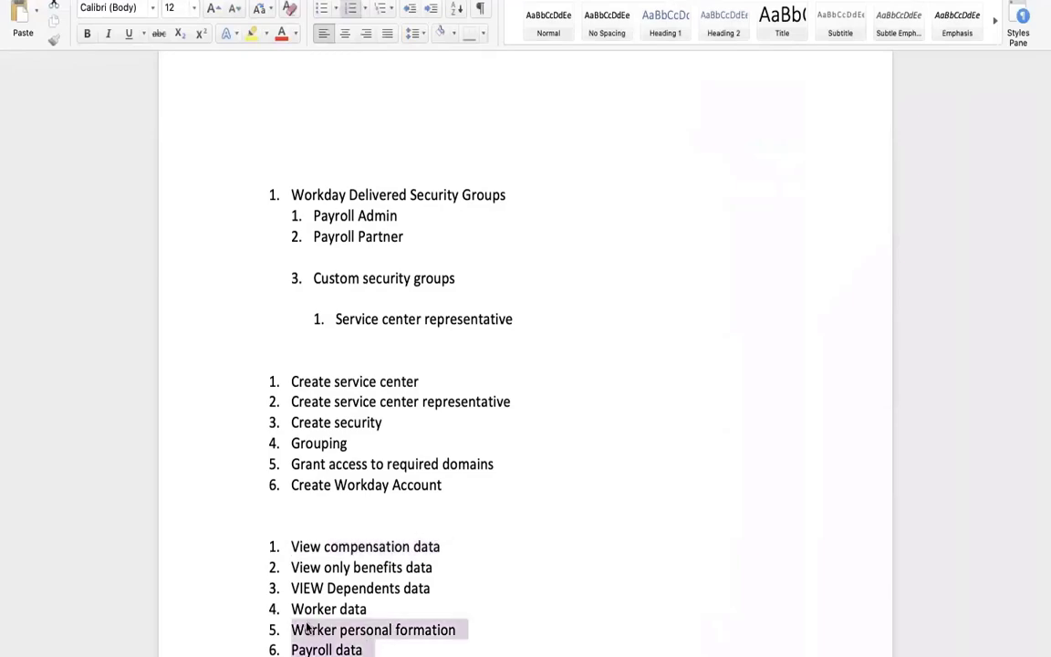
{"action": "key", "text": "ctrl+Right"}
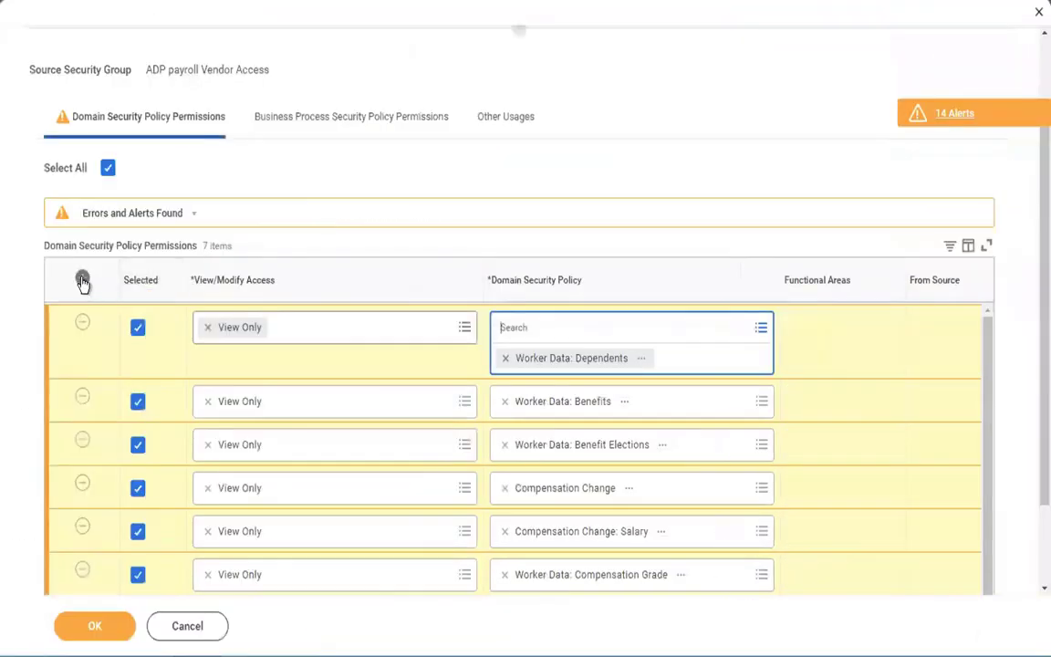
Add an eighth permission row with View Only access and assign it Person Data: Personal Information, searching the policies for "personal info"
{"action": "left_click", "coordinate": [383, 335]}
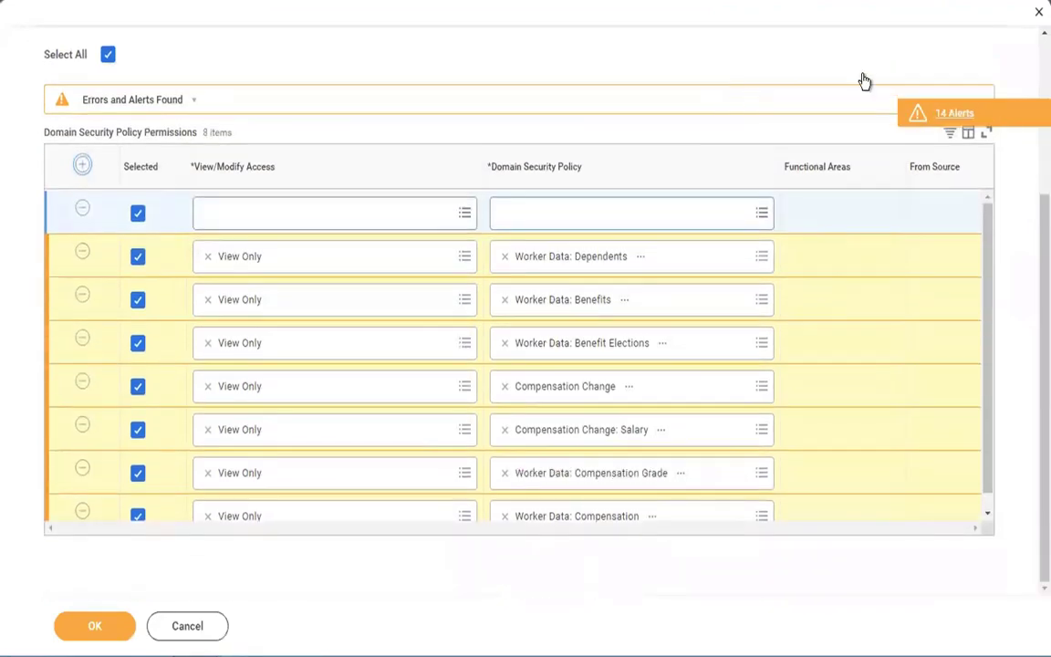
{"action": "left_click", "coordinate": [353, 210]}
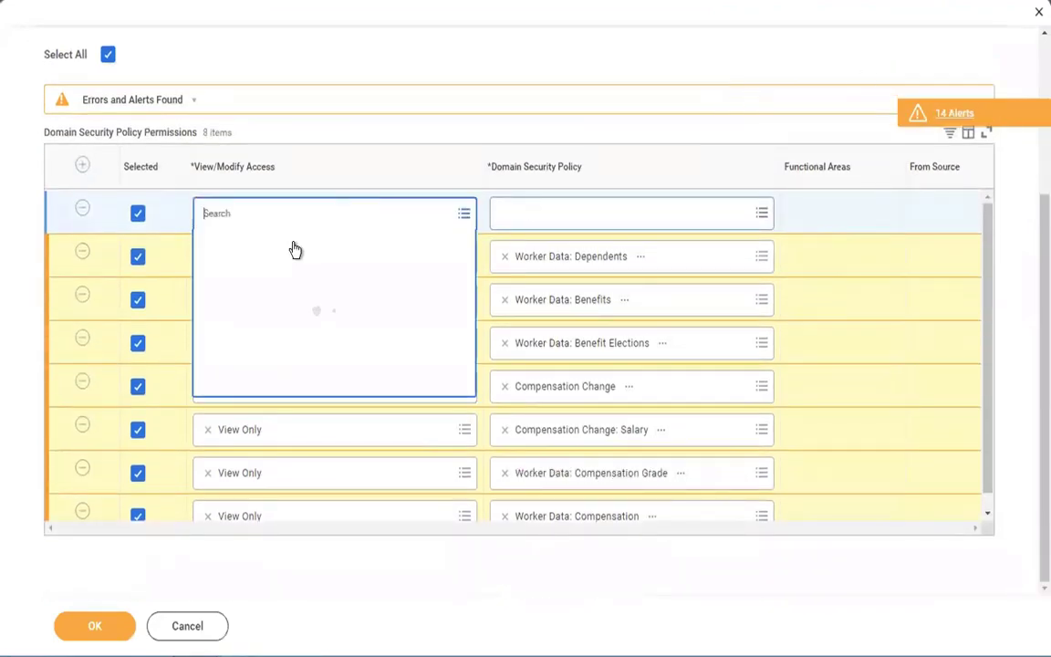
{"action": "left_click", "coordinate": [274, 323]}
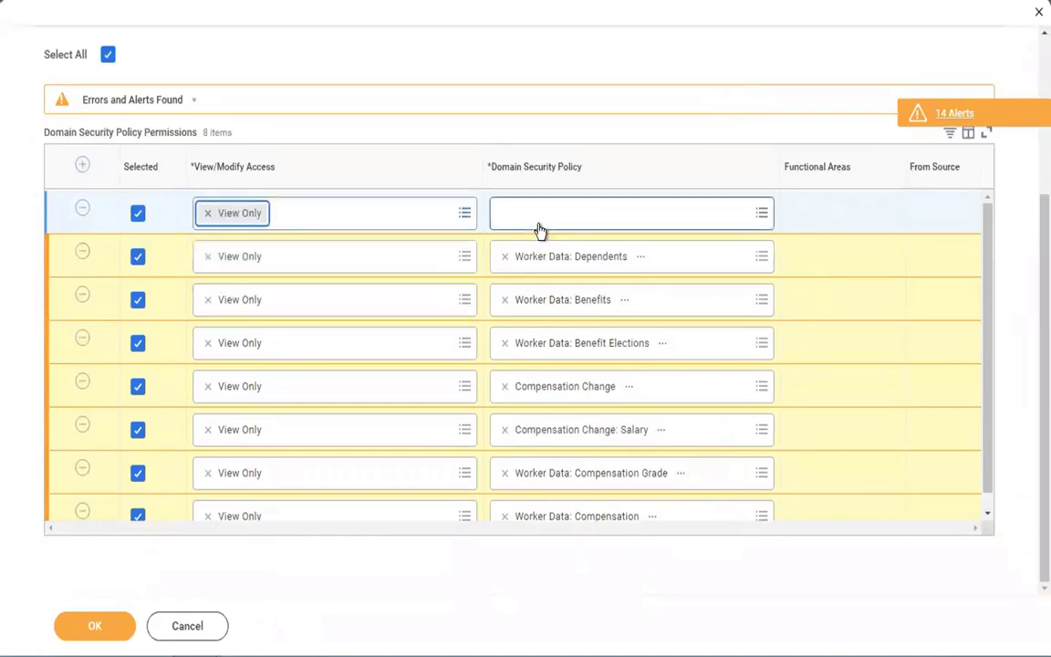
{"action": "left_click", "coordinate": [540, 226]}
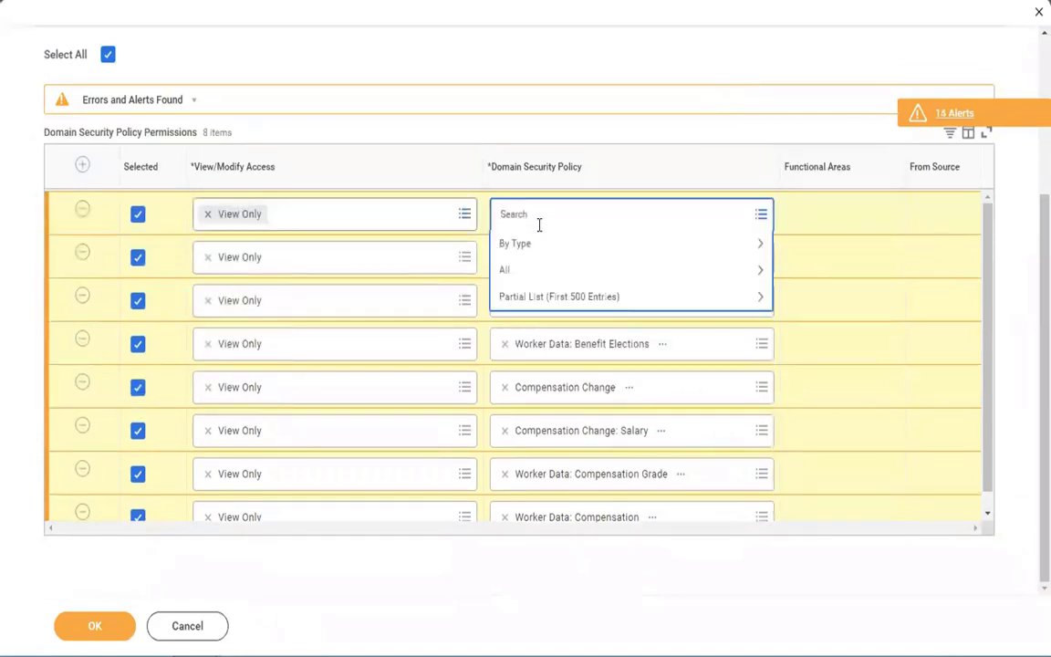
{"action": "type", "text": "personal info"}
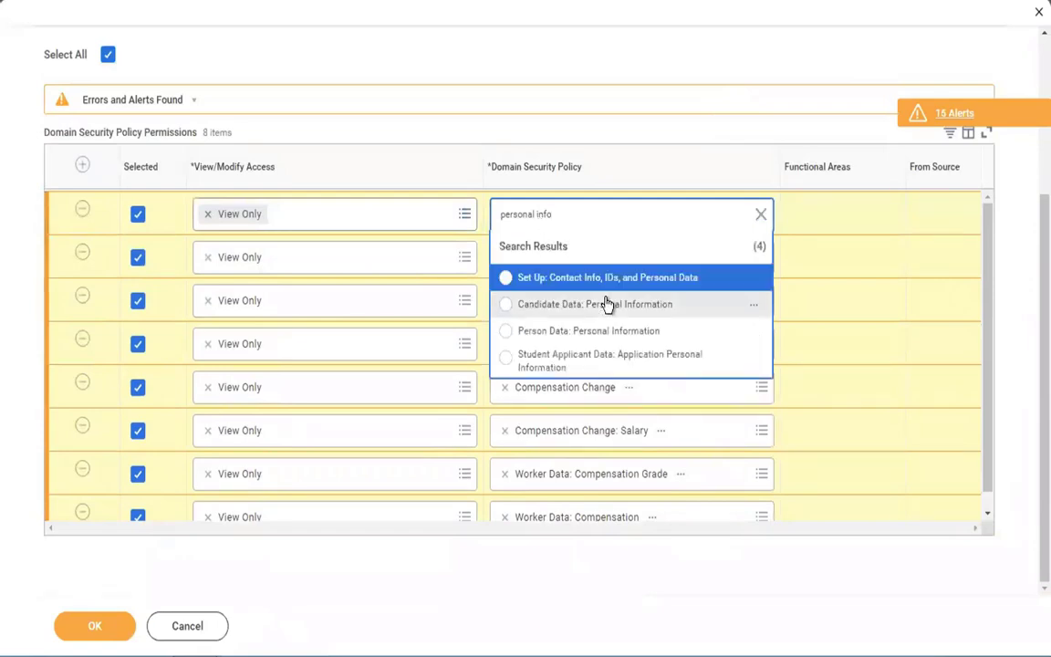
{"action": "left_click", "coordinate": [552, 331]}
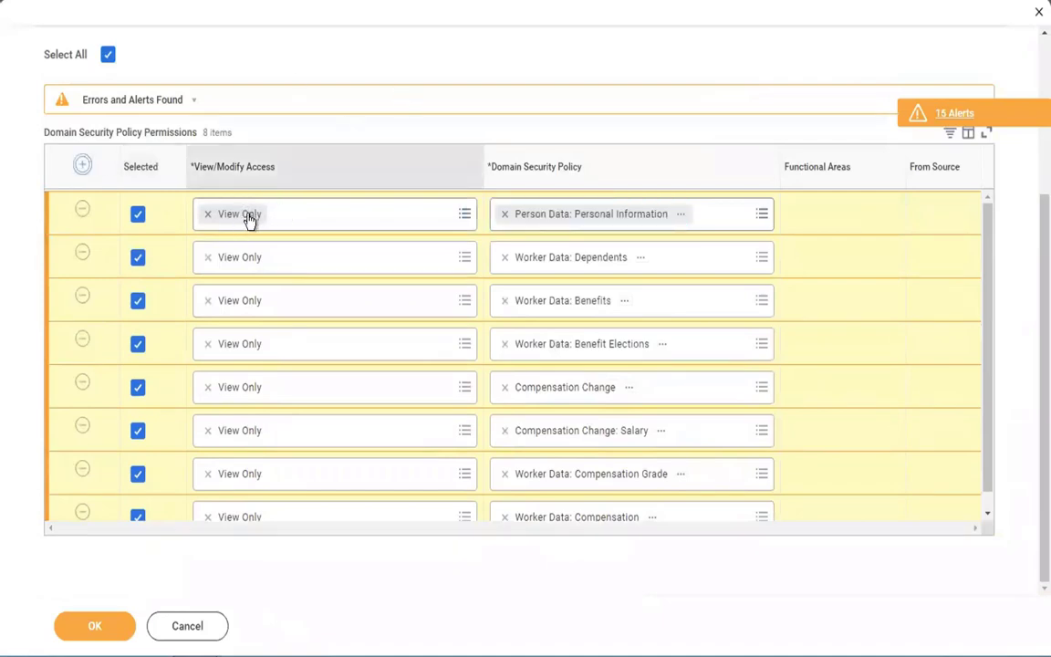
Add a ninth permission row with View Only access and assign it Worker Data: Payroll, searching the policies for "worker payroll"
{"action": "left_click", "coordinate": [309, 217]}
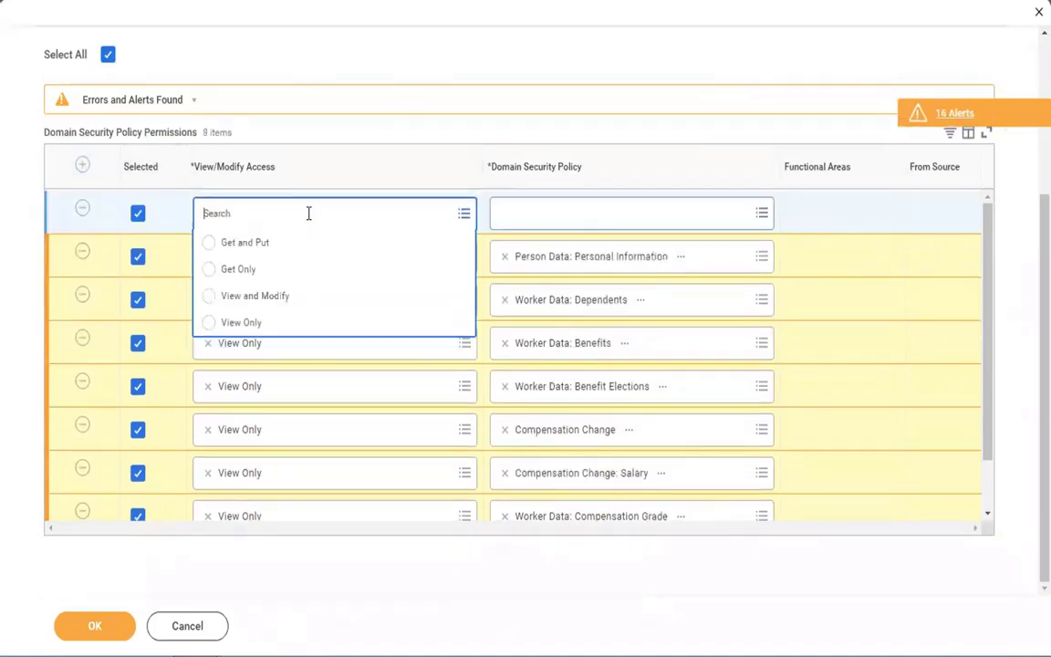
{"action": "left_click", "coordinate": [213, 325]}
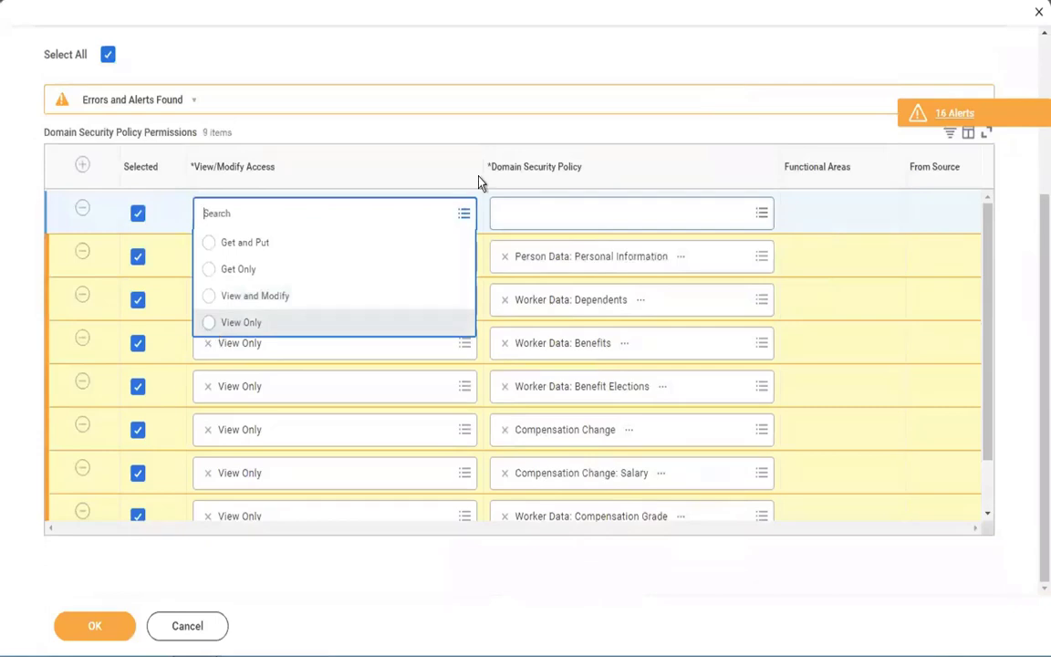
{"action": "left_click", "coordinate": [554, 216]}
{"action": "type", "text": "worker payroll"}
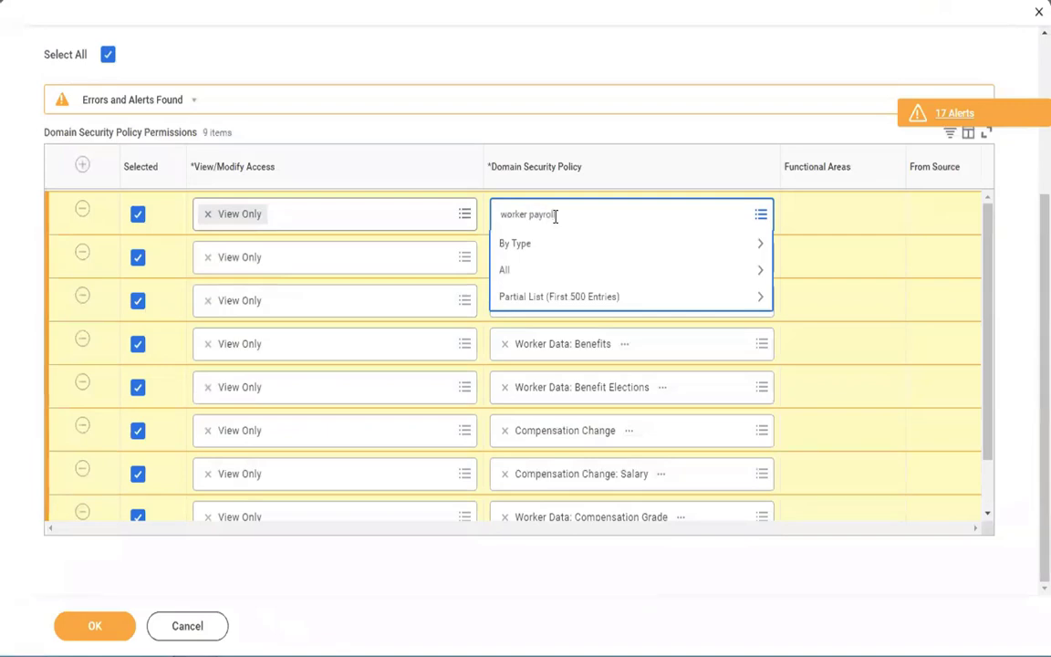
{"action": "key", "text": "Return"}
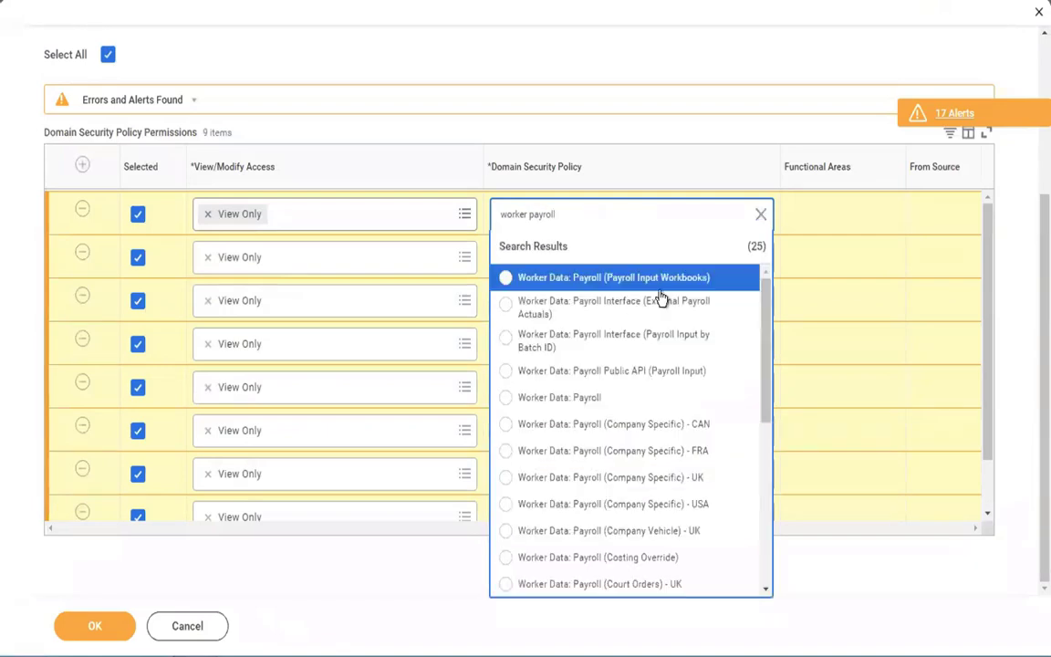
{"action": "left_click", "coordinate": [566, 398]}
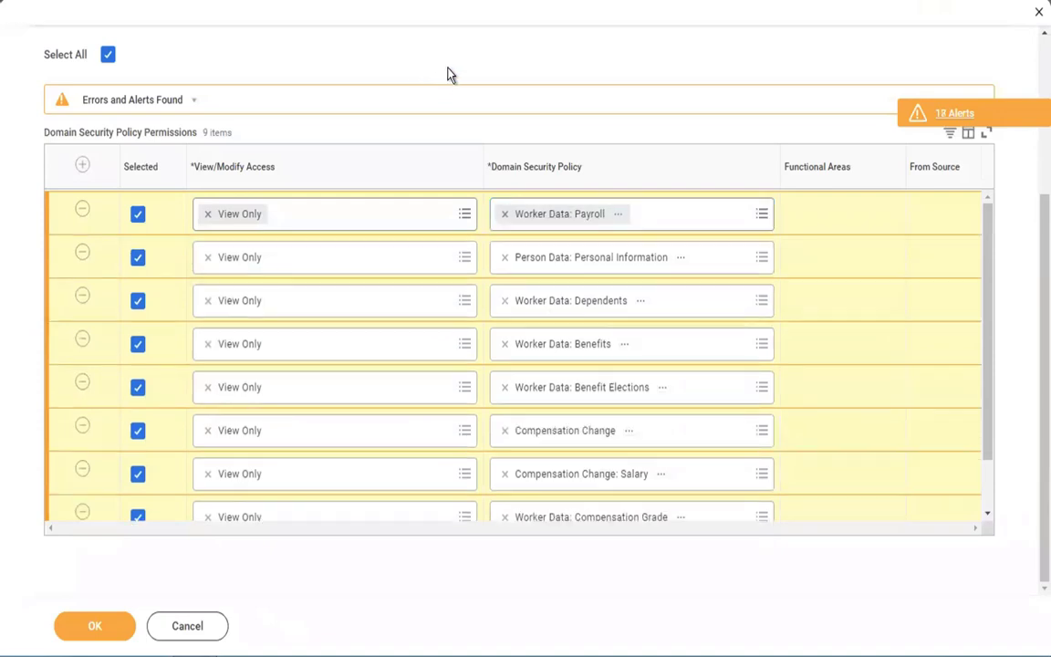
Review all domain security policy permission rows and the access options available for the Worker Data: Dependents row
{"action": "scroll", "coordinate": [447, 73], "scroll_direction": "up", "scroll_amount": 3}
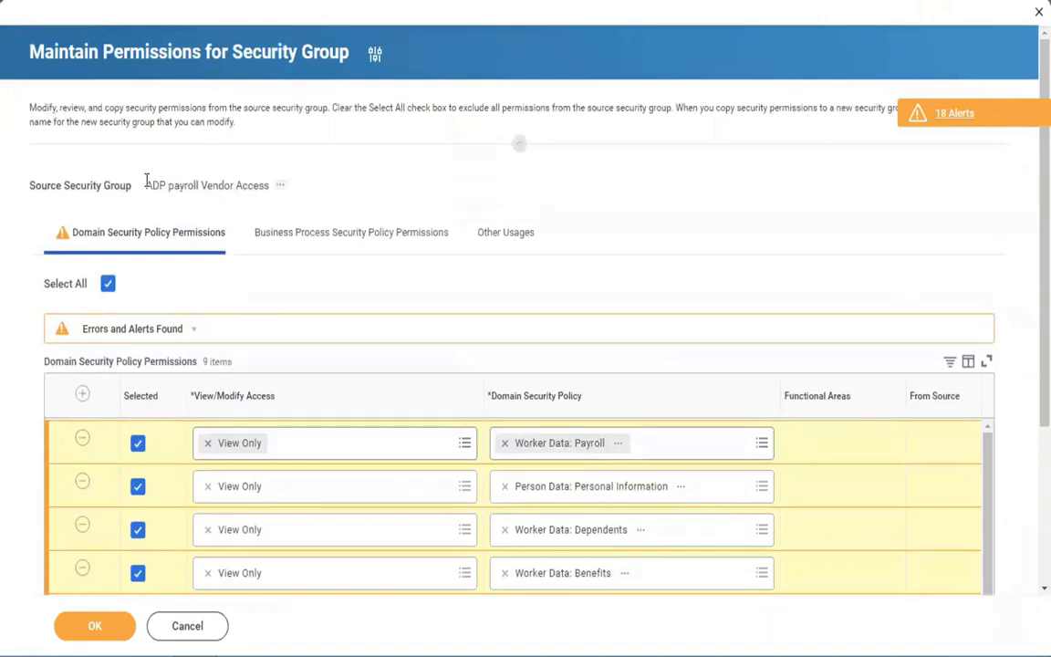
{"action": "scroll", "coordinate": [670, 197], "scroll_direction": "down", "scroll_amount": 1}
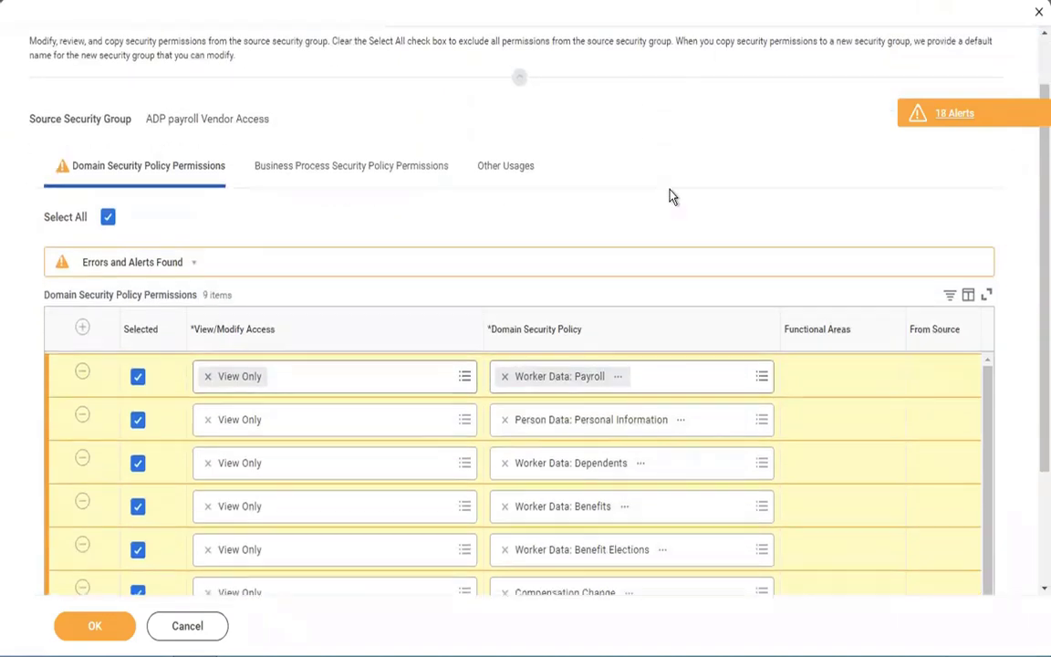
{"action": "scroll", "coordinate": [670, 198], "scroll_direction": "down", "scroll_amount": 2}
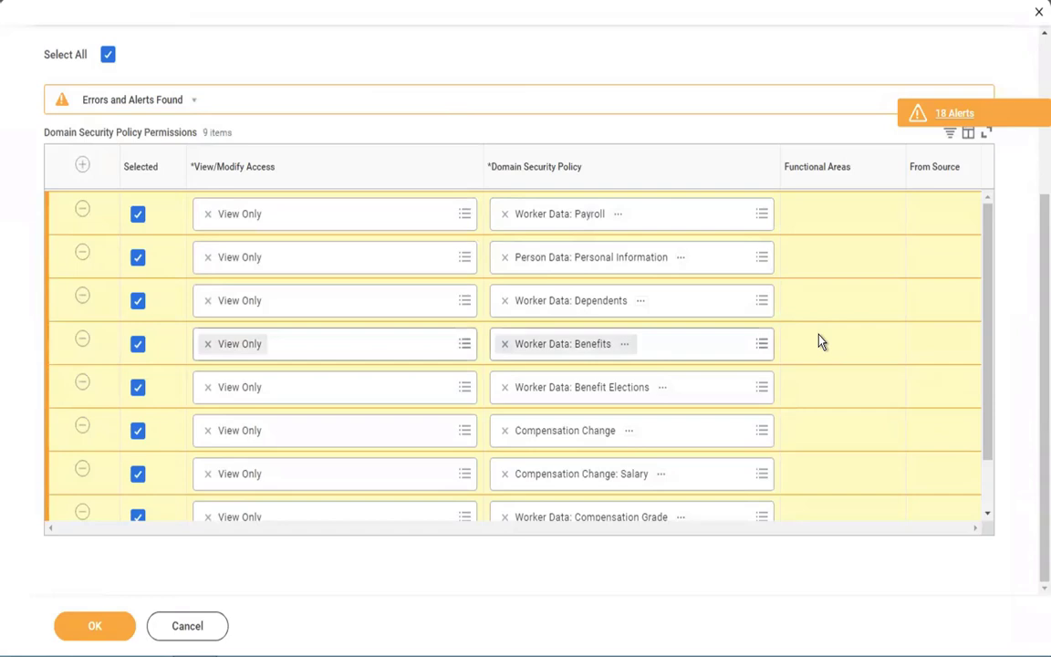
{"action": "scroll", "coordinate": [819, 342], "scroll_direction": "down", "scroll_amount": 2}
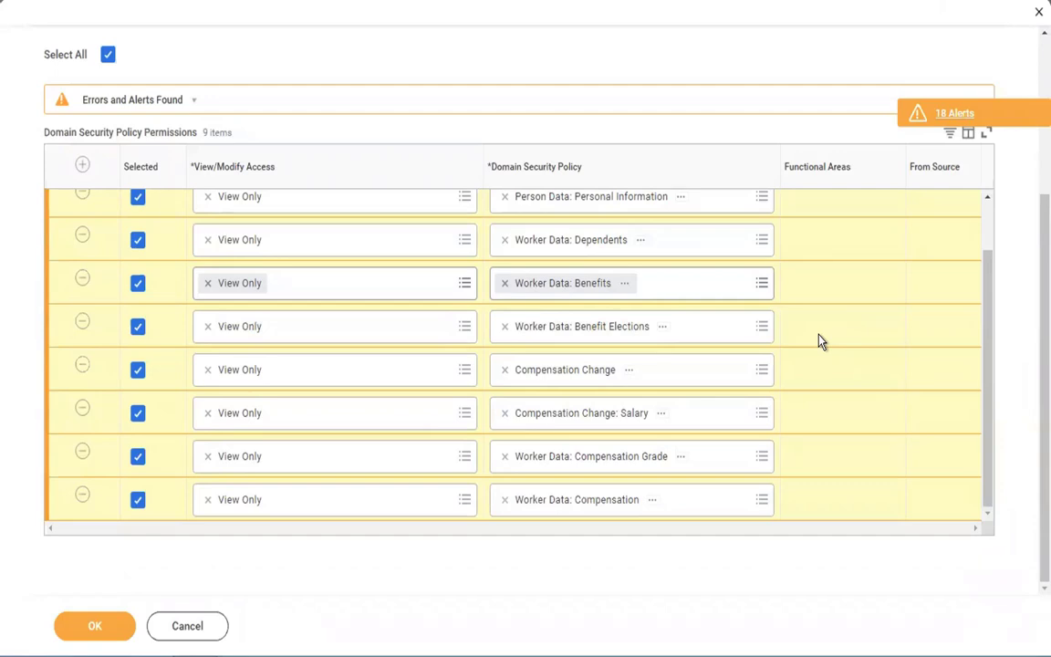
{"action": "scroll", "coordinate": [575, 356], "scroll_direction": "up", "scroll_amount": 1}
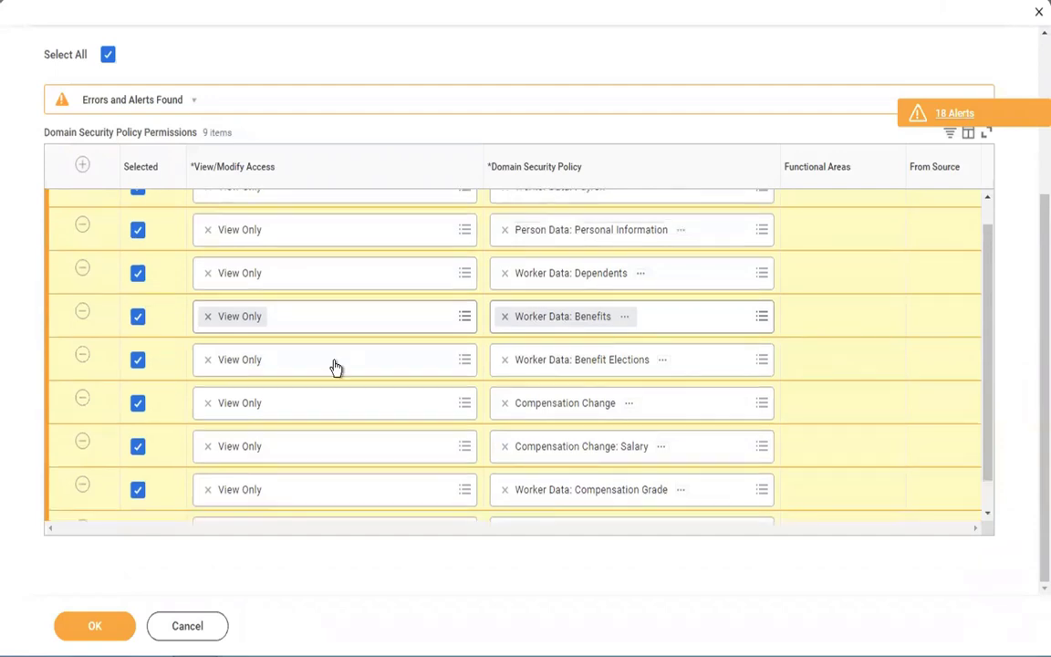
{"action": "left_click", "coordinate": [399, 265]}
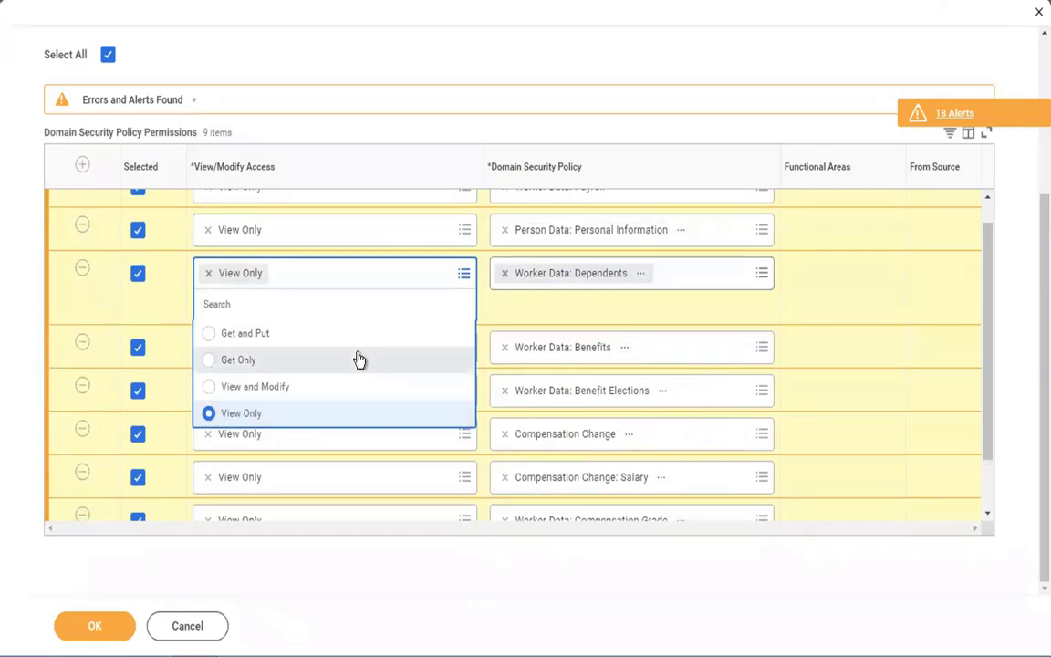
{"action": "left_click", "coordinate": [852, 161]}
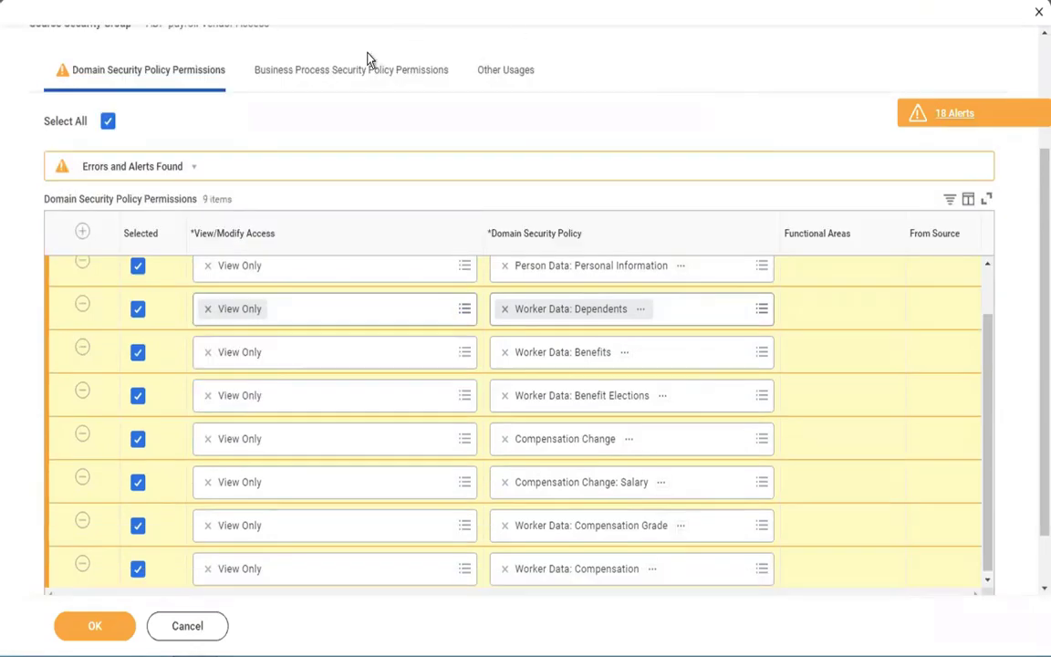
Check the business process security policy permissions and submit the permissions for the ADP payroll Vendor Access security group
{"action": "left_click", "coordinate": [312, 77]}
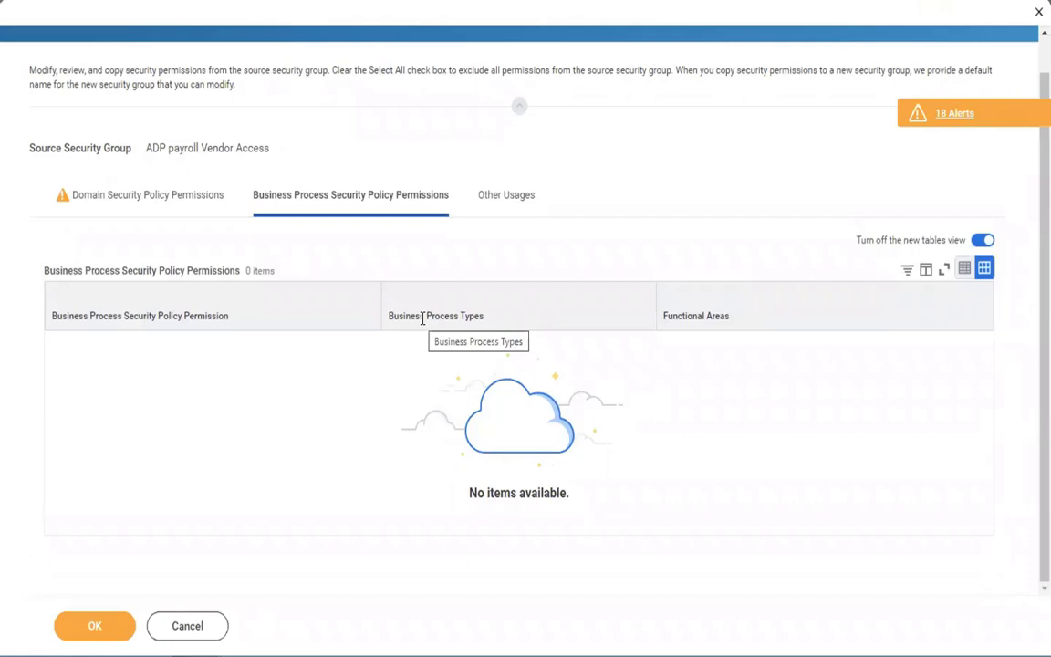
{"action": "left_click", "coordinate": [133, 199]}
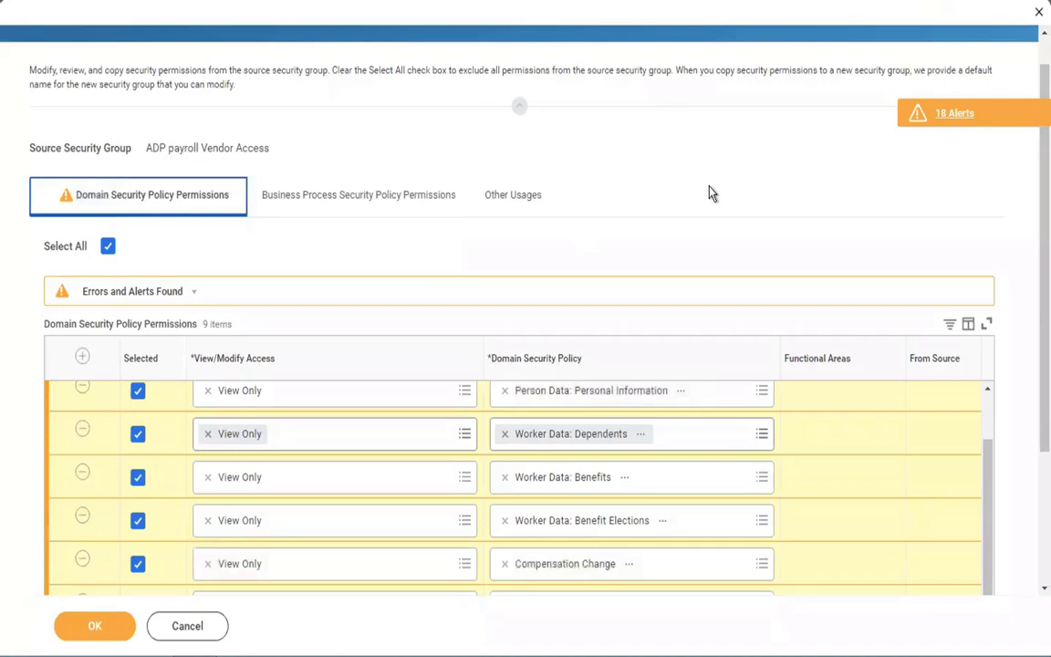
{"action": "left_click", "coordinate": [89, 638]}
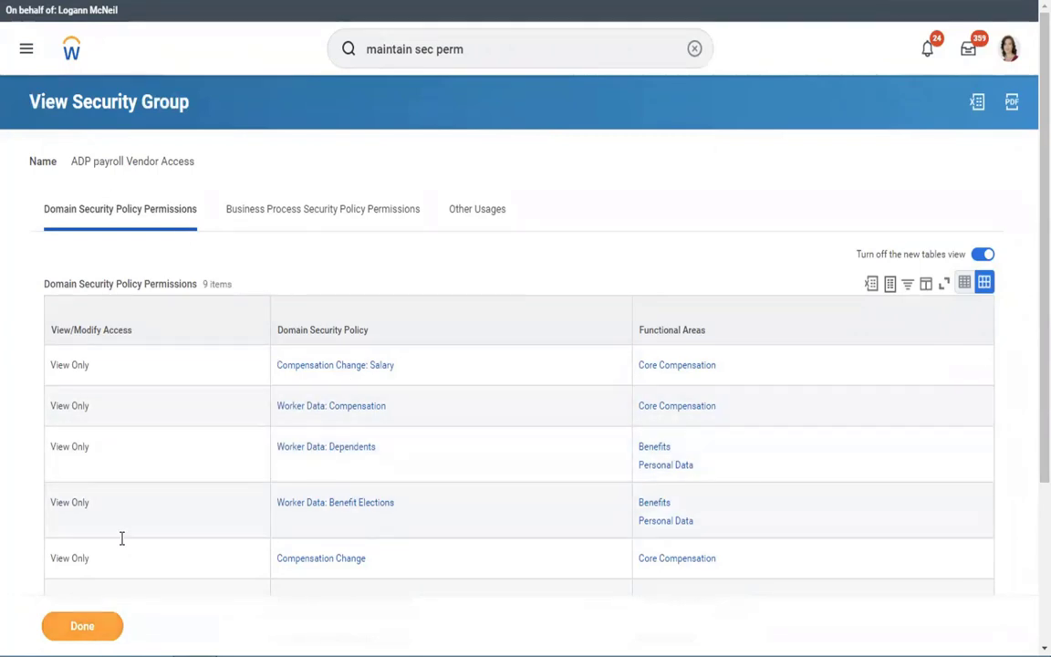
Finish the ADP payroll Vendor Access permissions task and open the Activate Pending Security Policy Changes task
{"action": "left_click", "coordinate": [78, 629]}
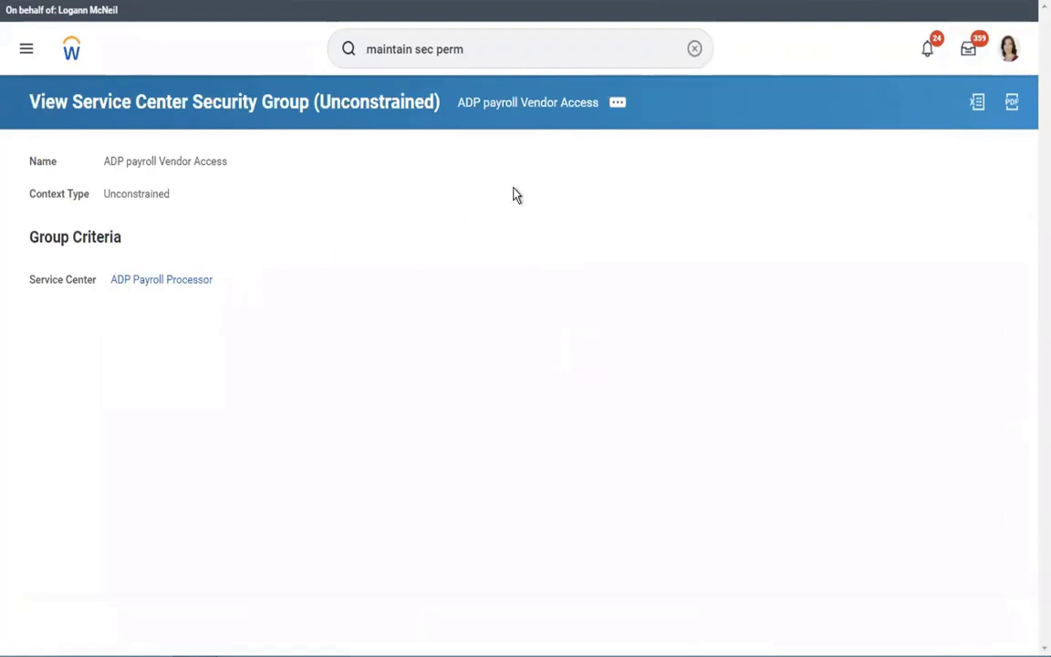
{"action": "left_click", "coordinate": [694, 50]}
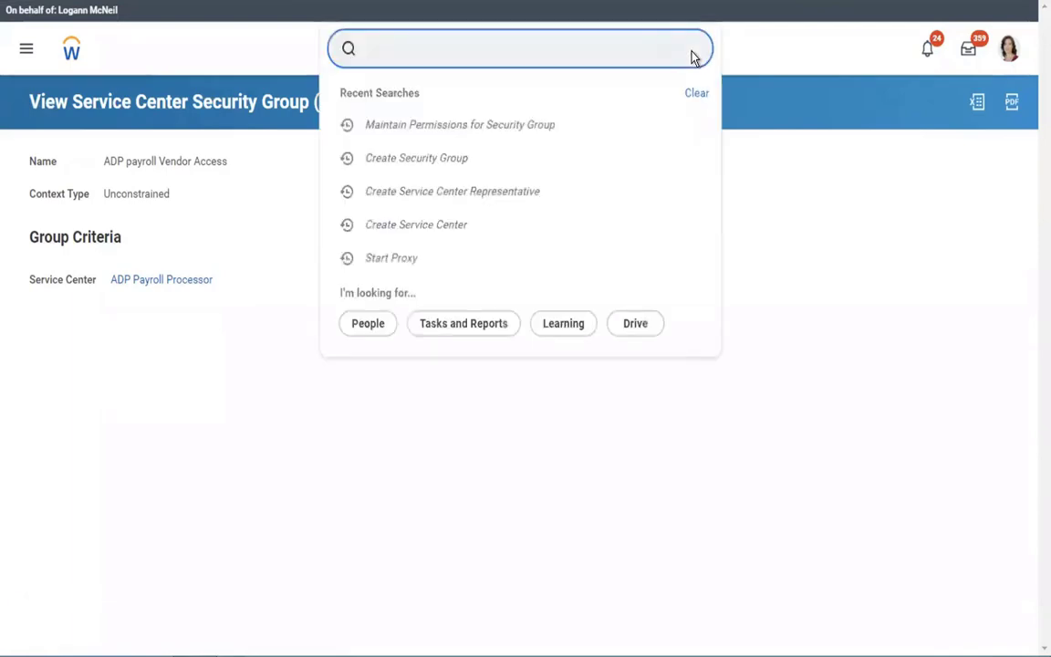
{"action": "type", "text": "acti pend s"}
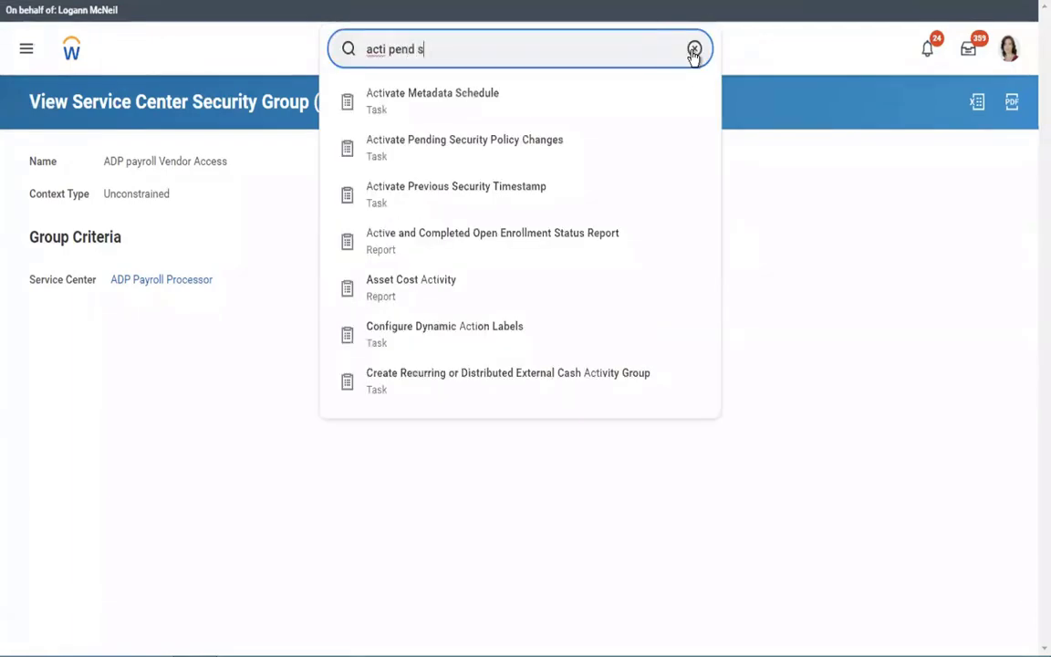
{"action": "type", "text": "ec pol cha"}
{"action": "left_click", "coordinate": [608, 92]}
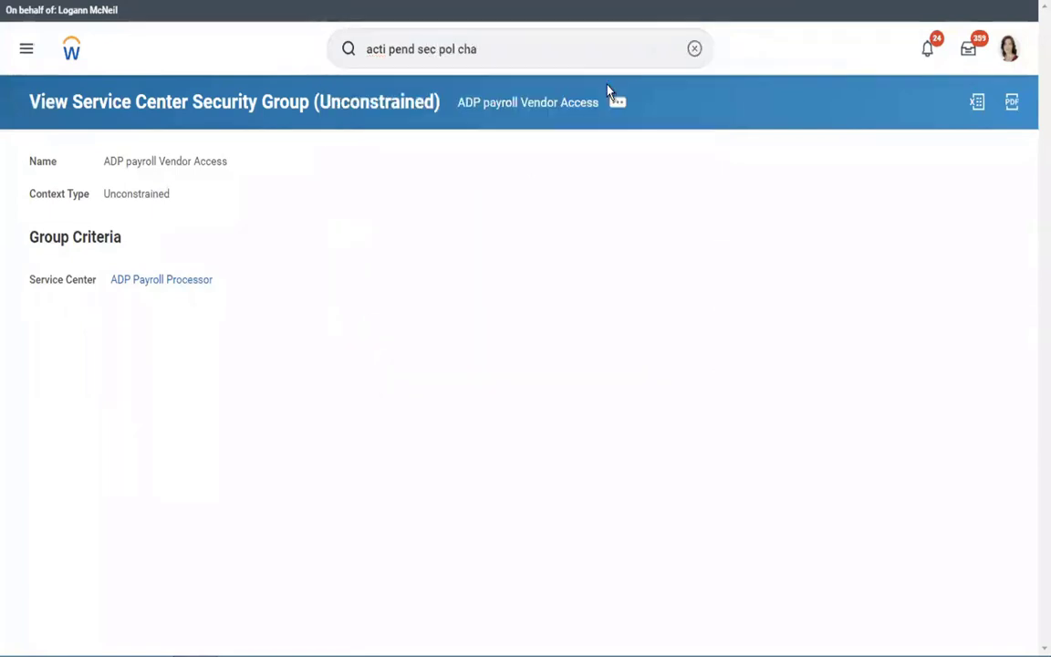
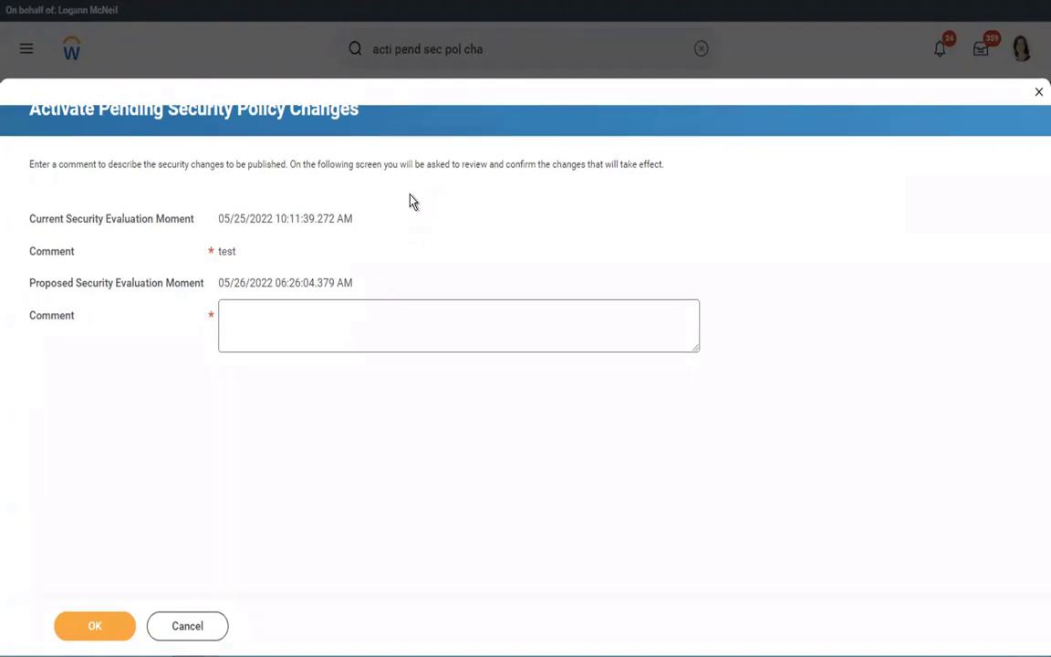
Enter the comment "activate new security group for testing" and confirm activation of the pending security policy changes
{"action": "left_click", "coordinate": [269, 339]}
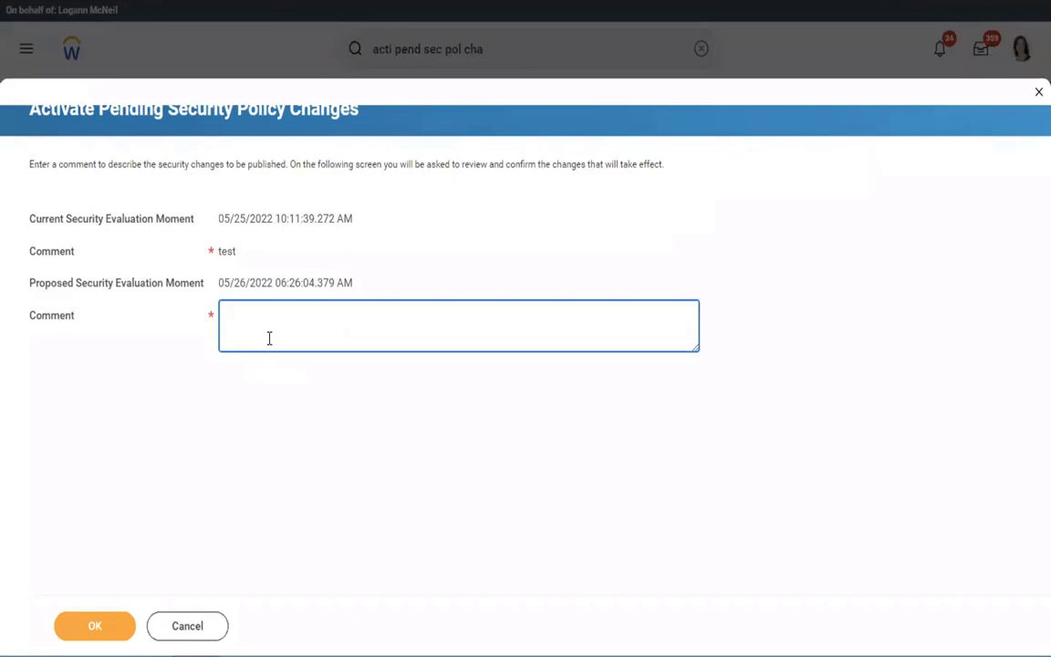
{"action": "type", "text": "activate new secueit"}
{"action": "key", "text": "BackSpace"}
{"action": "key", "text": "BackSpace"}
{"action": "type", "text": "rity group for testing"}
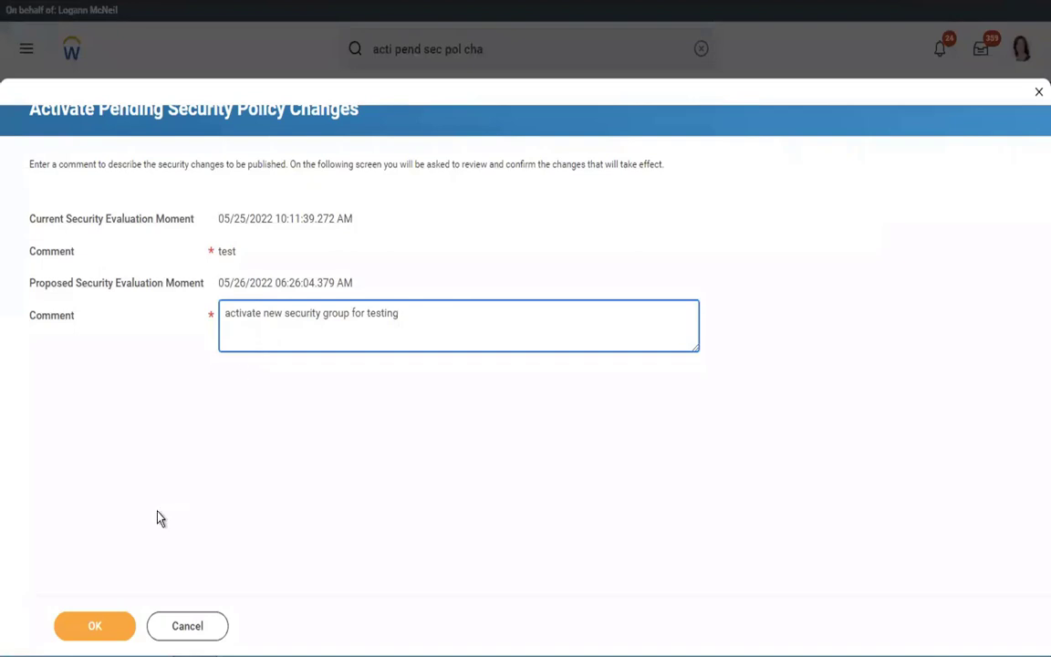
{"action": "left_click", "coordinate": [93, 629]}
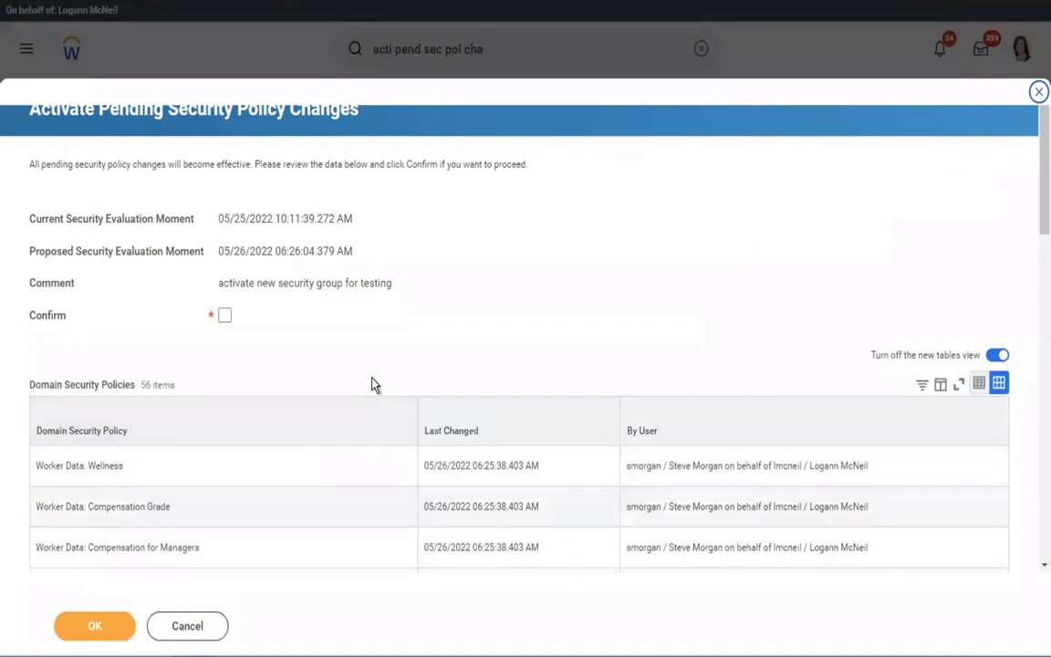
{"action": "left_click", "coordinate": [226, 316]}
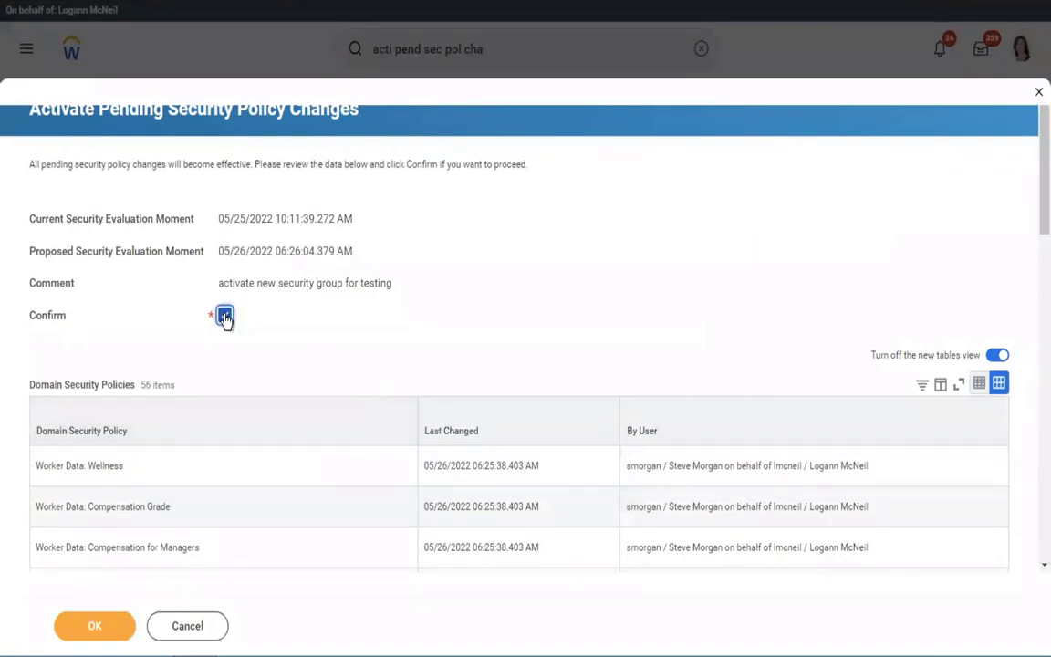
{"action": "left_click", "coordinate": [97, 629]}
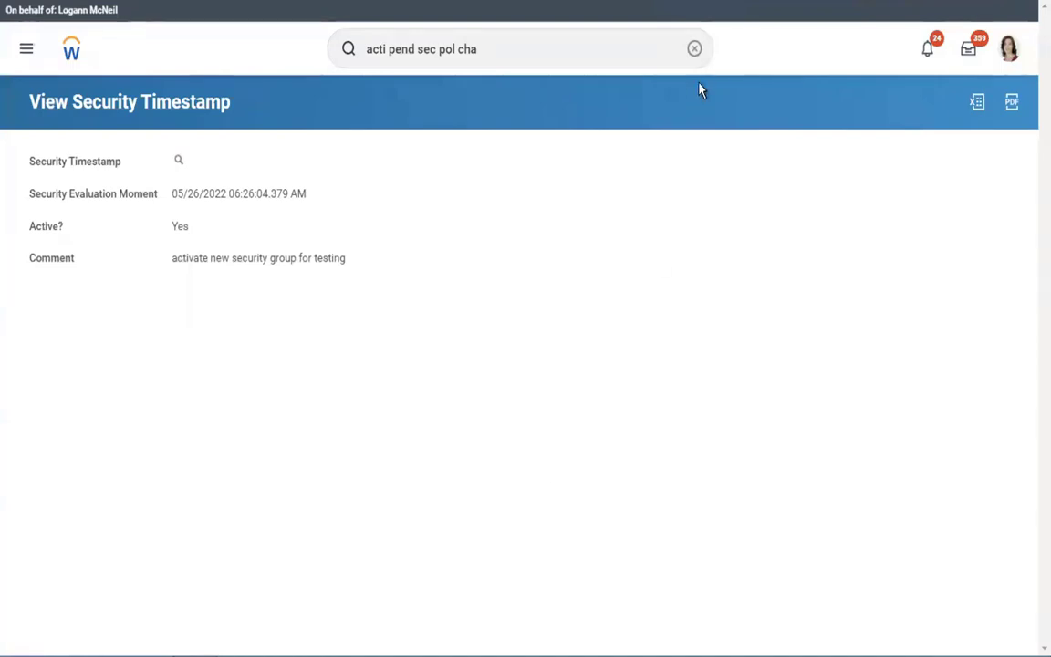
Open the View Service Center Representative report for the ADP Payroll Processor representative
{"action": "left_click", "coordinate": [694, 50]}
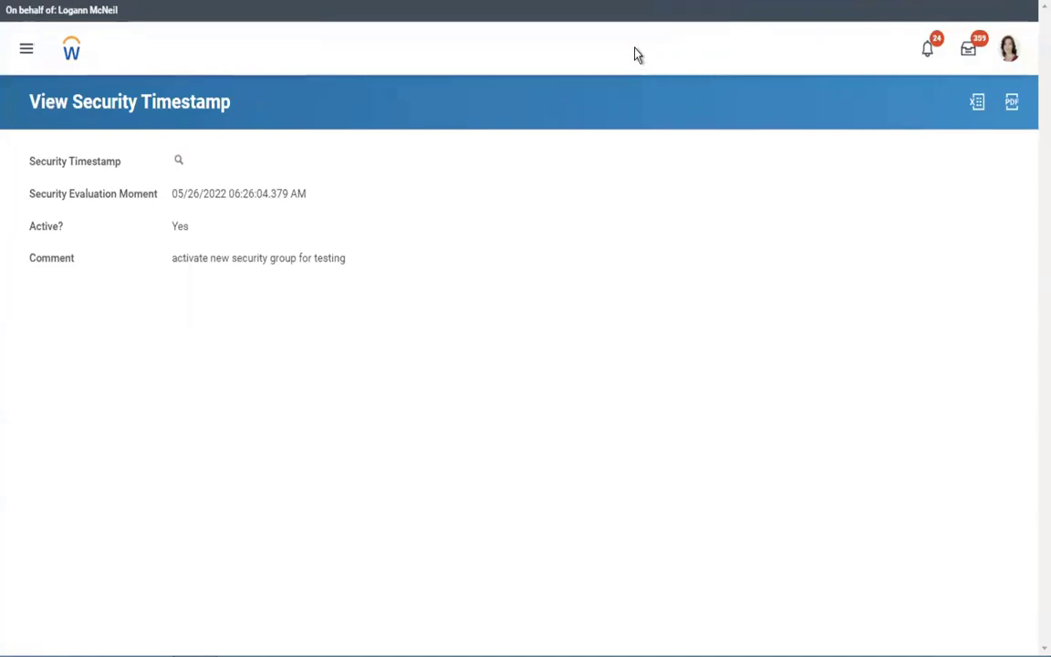
{"action": "left_click", "coordinate": [595, 46]}
{"action": "type", "text": "v"}
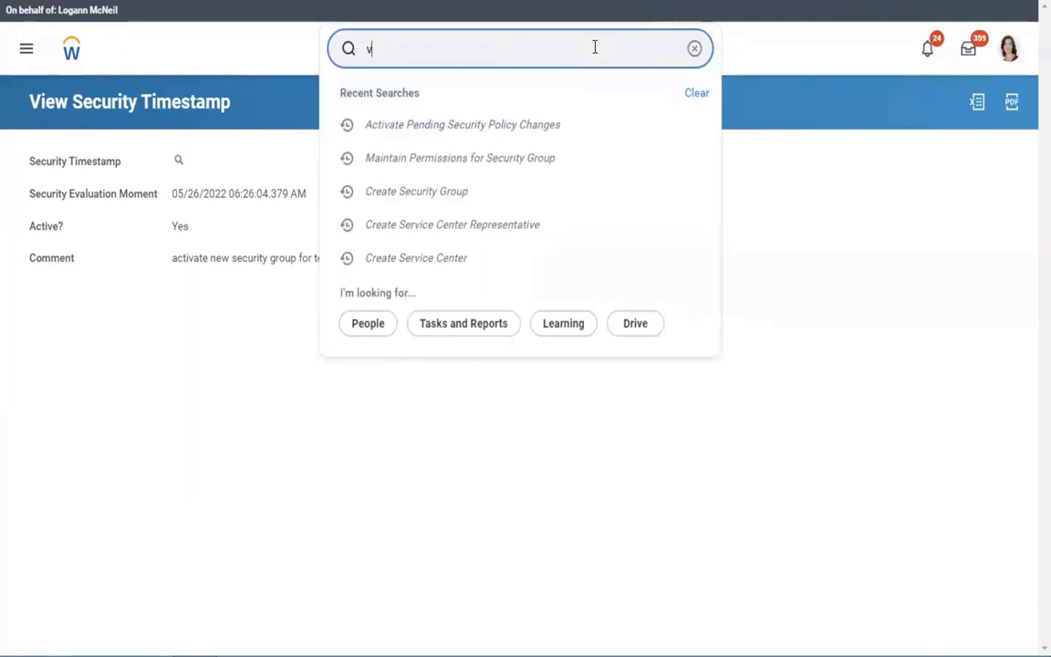
{"action": "type", "text": "iew serv cen rep"}
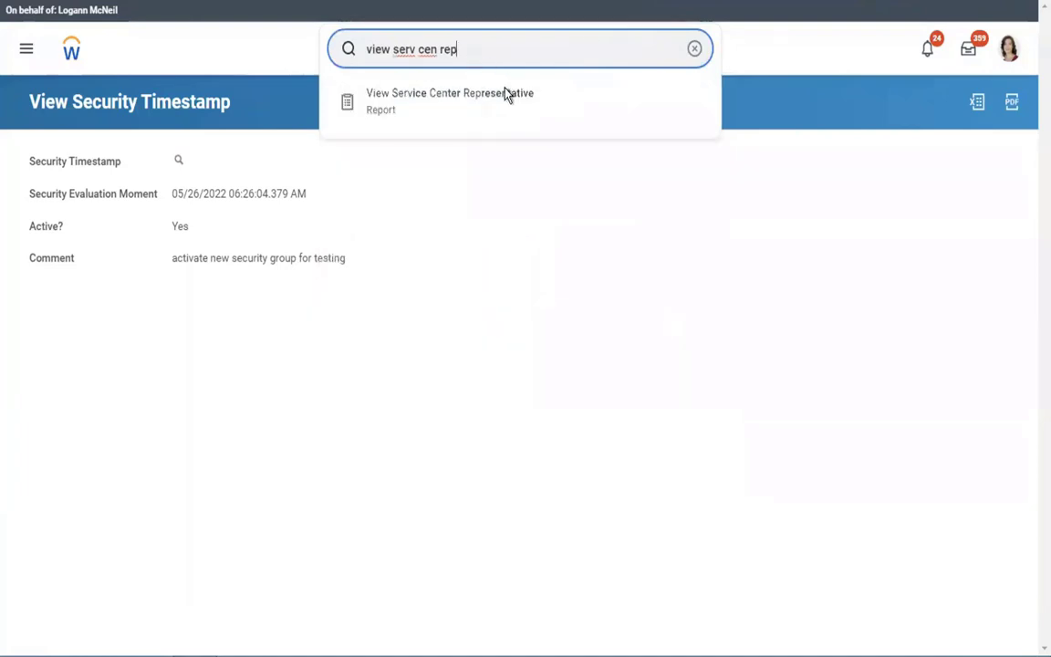
{"action": "left_click", "coordinate": [507, 96]}
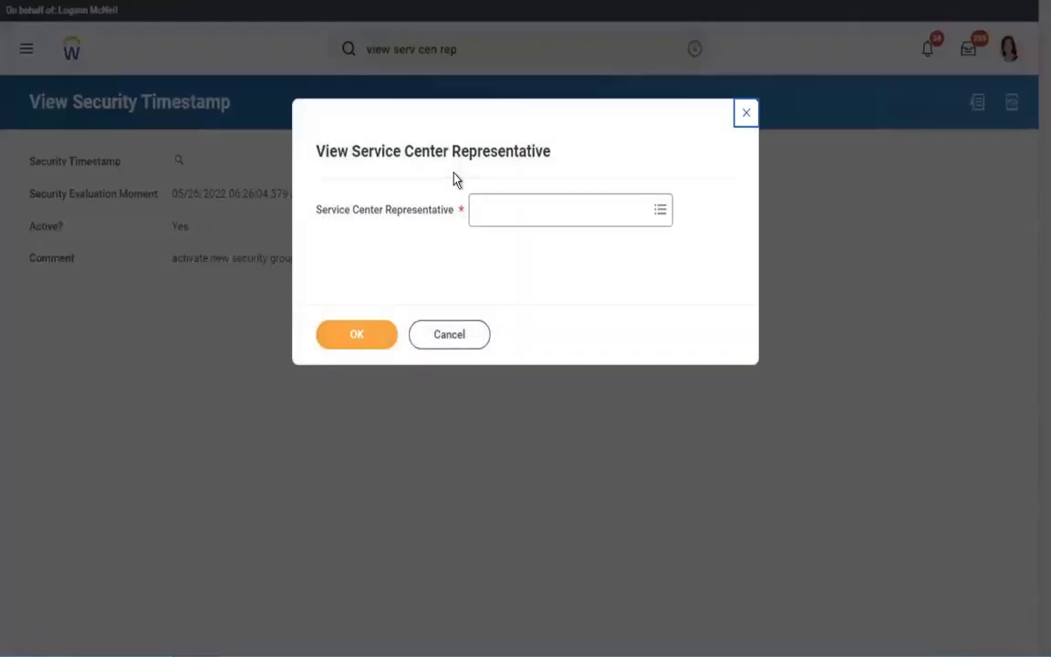
{"action": "left_click", "coordinate": [538, 217]}
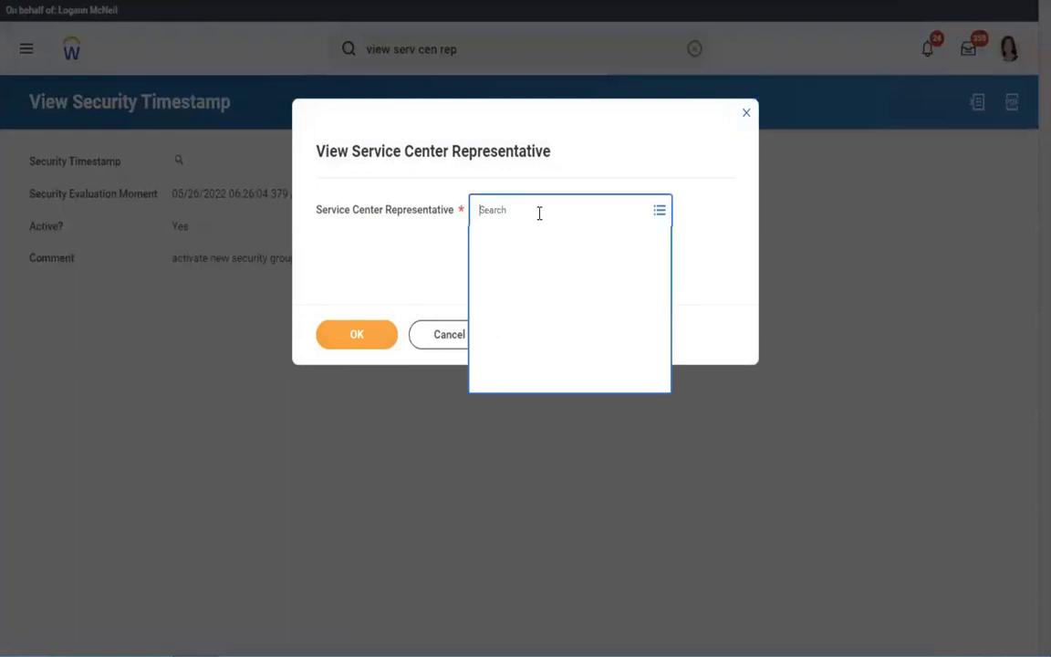
{"action": "type", "text": "adp"}
{"action": "key", "text": "Return"}
{"action": "left_click", "coordinate": [358, 334]}
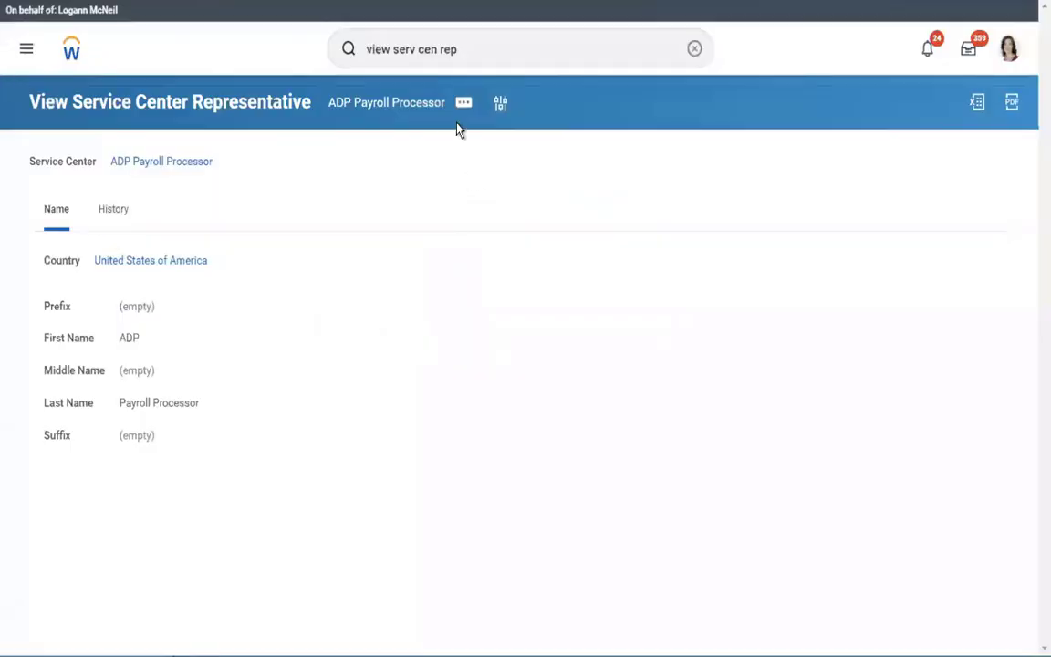
Examine the related actions of the ADP Payroll Processor representative, including the Security Profile option for creating a Workday account
{"action": "left_click", "coordinate": [465, 105]}
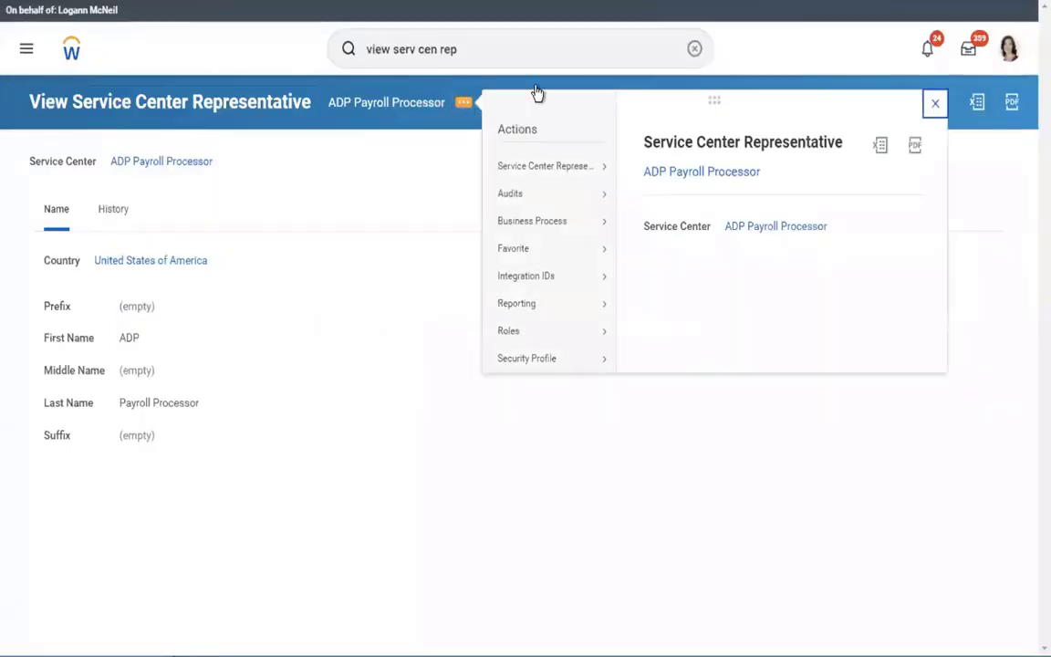
{"action": "mouse_move", "coordinate": [544, 170]}
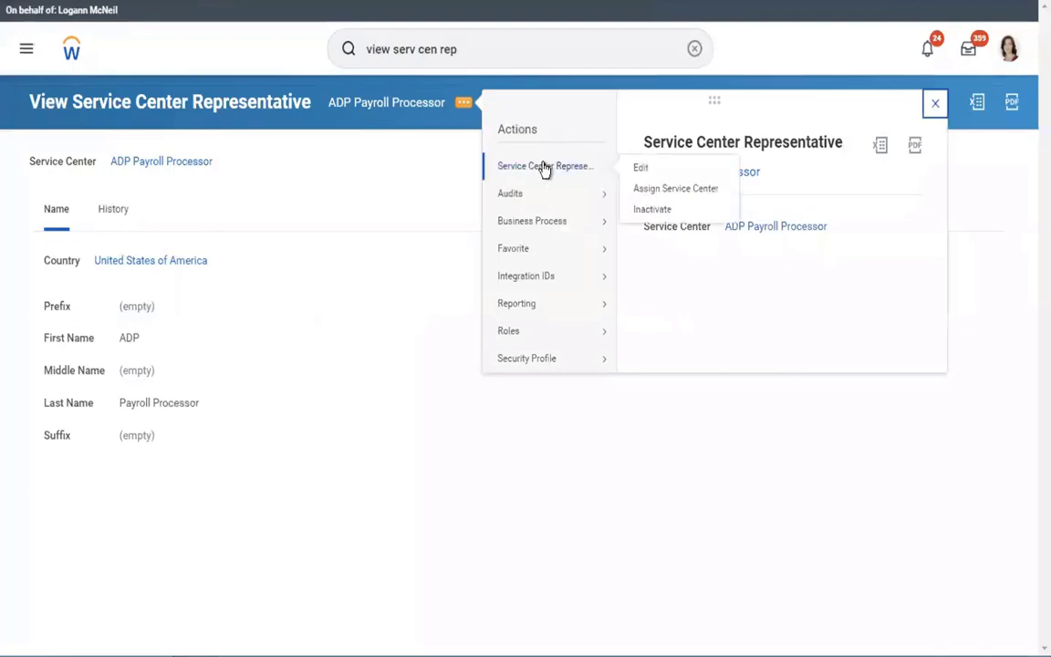
{"action": "left_click", "coordinate": [550, 362]}
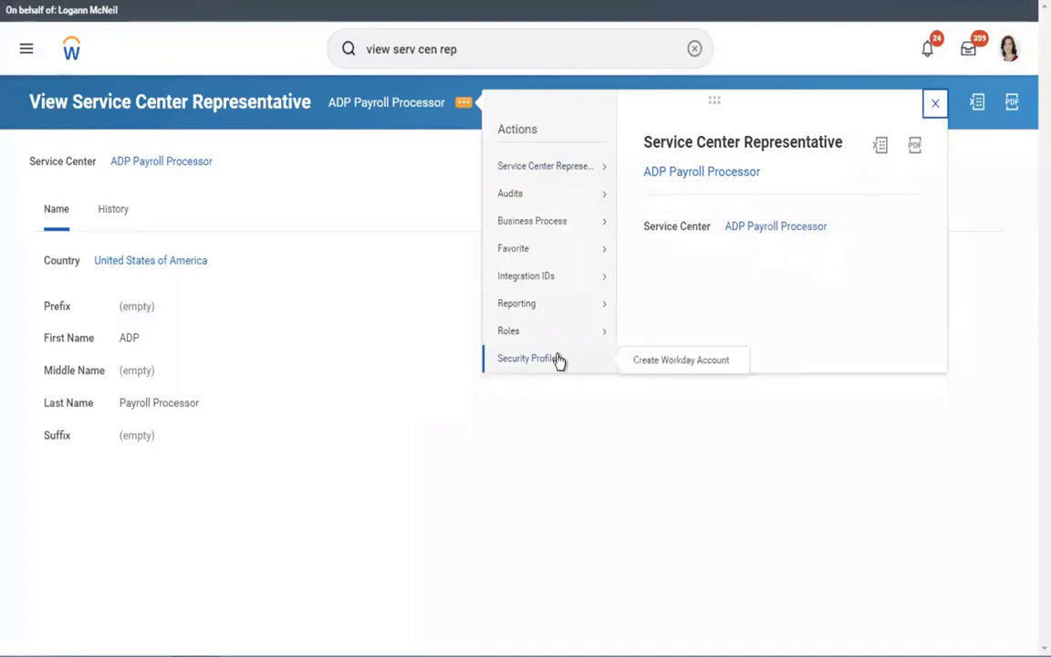
{"action": "mouse_move", "coordinate": [568, 365]}
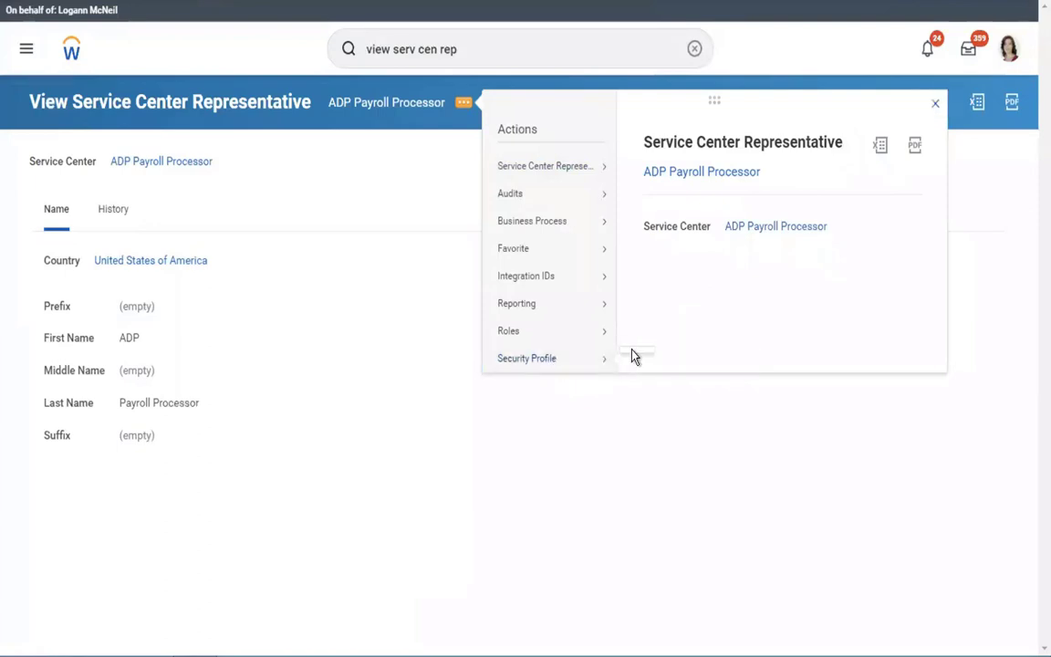
{"action": "left_click", "coordinate": [534, 360]}
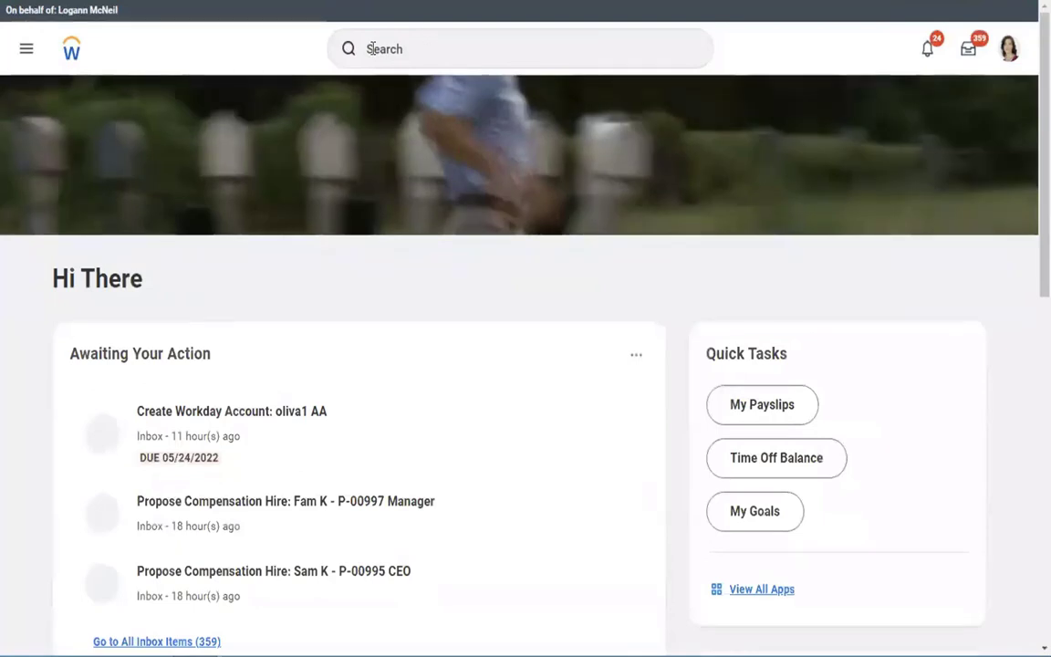
{"action": "left_click", "coordinate": [404, 49]}
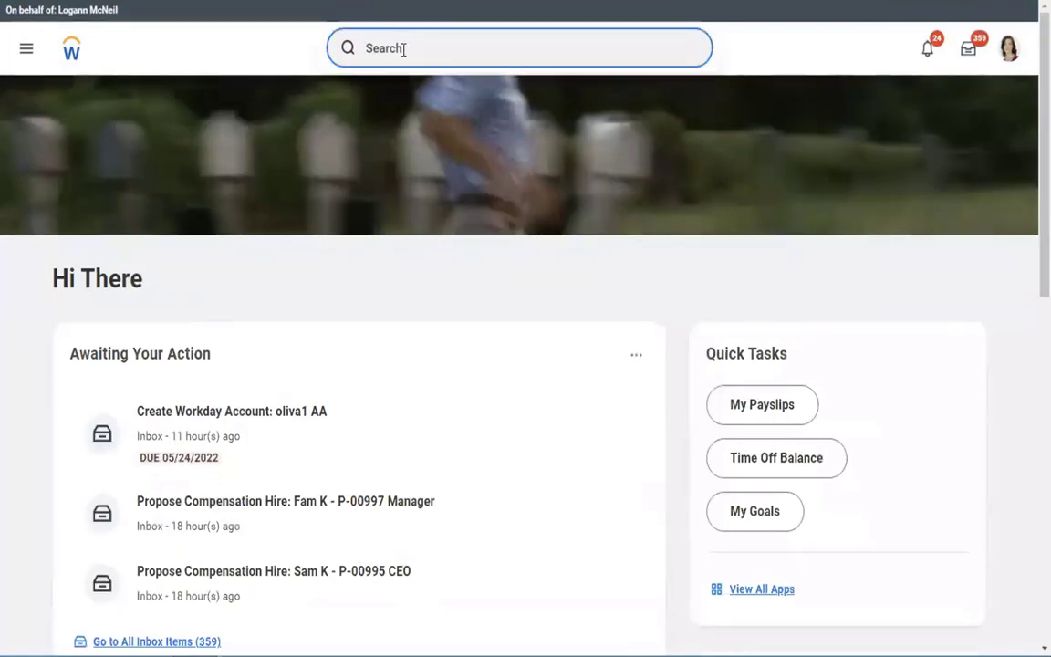
{"action": "type", "text": "view "}
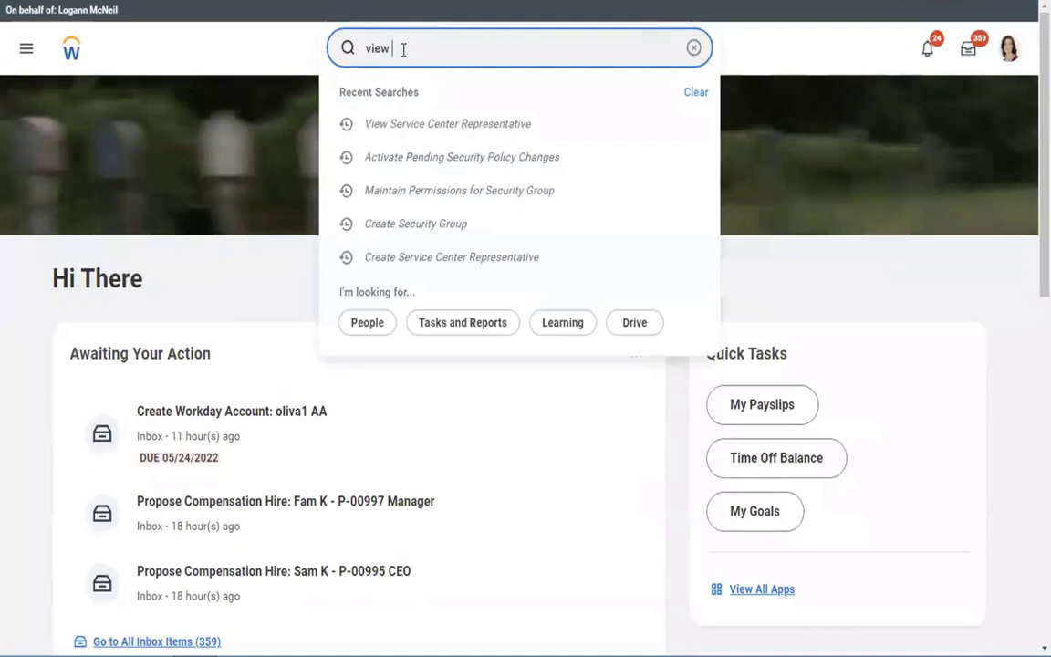
{"action": "type", "text": "sec group"}
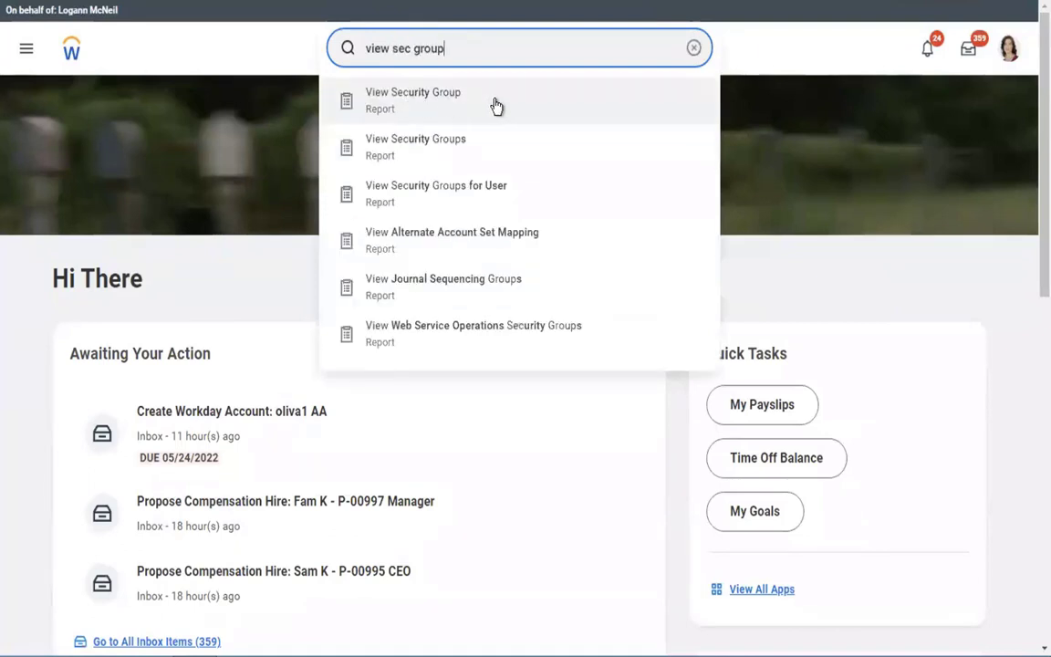
{"action": "key", "text": "BackSpace"}
{"action": "key", "text": "BackSpace"}
{"action": "key", "text": "BackSpace"}
{"action": "key", "text": "BackSpace"}
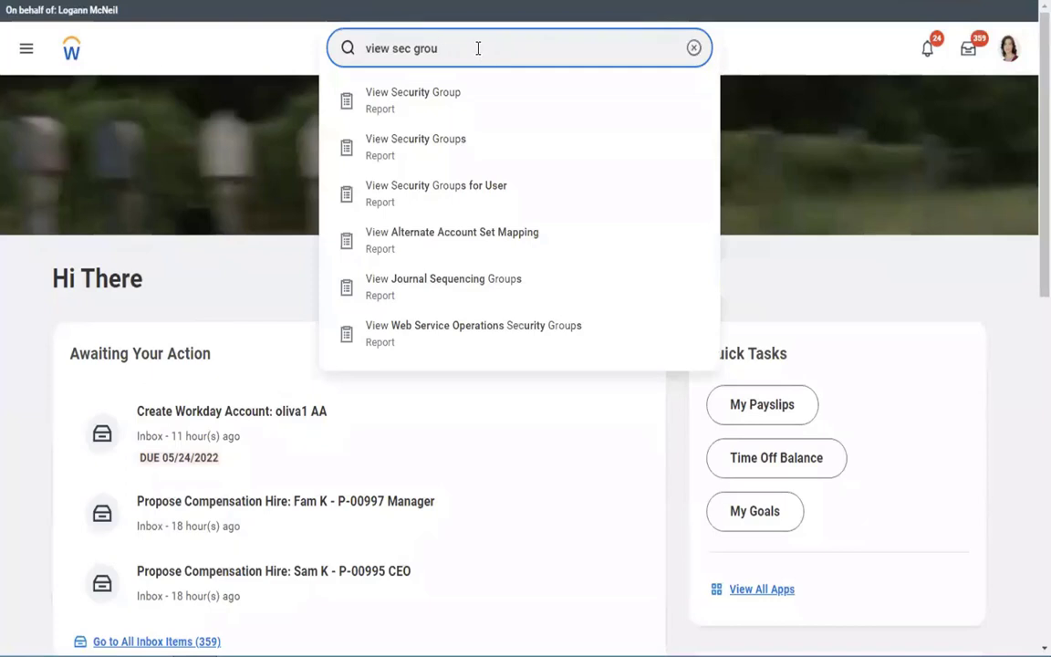
{"action": "key", "text": "BackSpace"}
{"action": "key", "text": "BackSpace"}
{"action": "key", "text": "BackSpace"}
{"action": "key", "text": "BackSpace"}
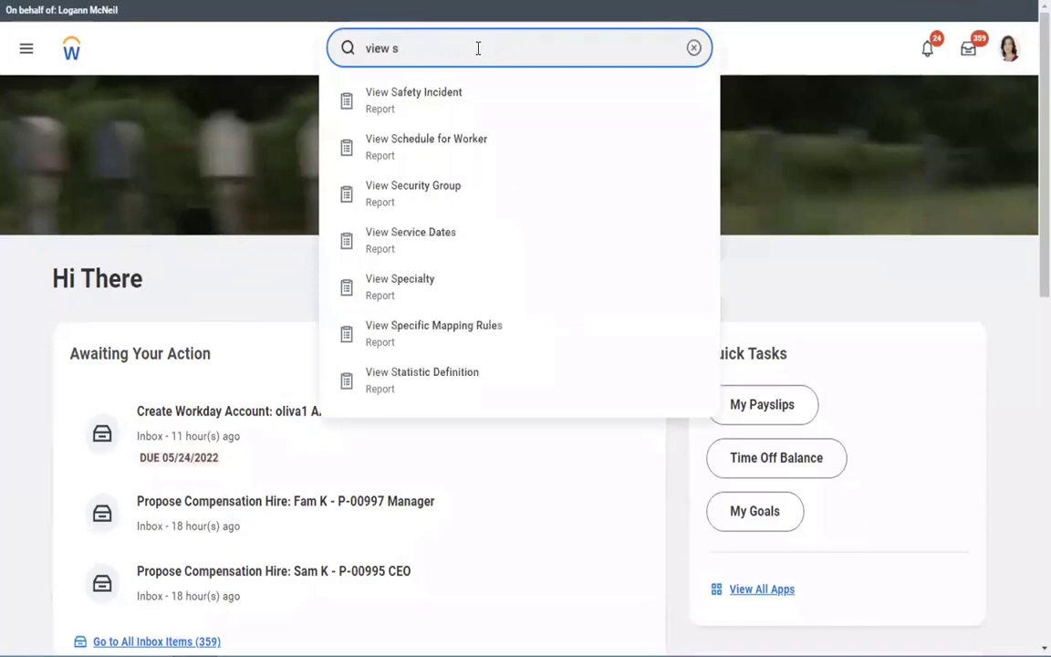
{"action": "key", "text": "BackSpace"}
Reopen the ADP Payroll Processor record in View Service Center Representative and check its Security Profile actions
{"action": "type", "text": "serv cent rep"}
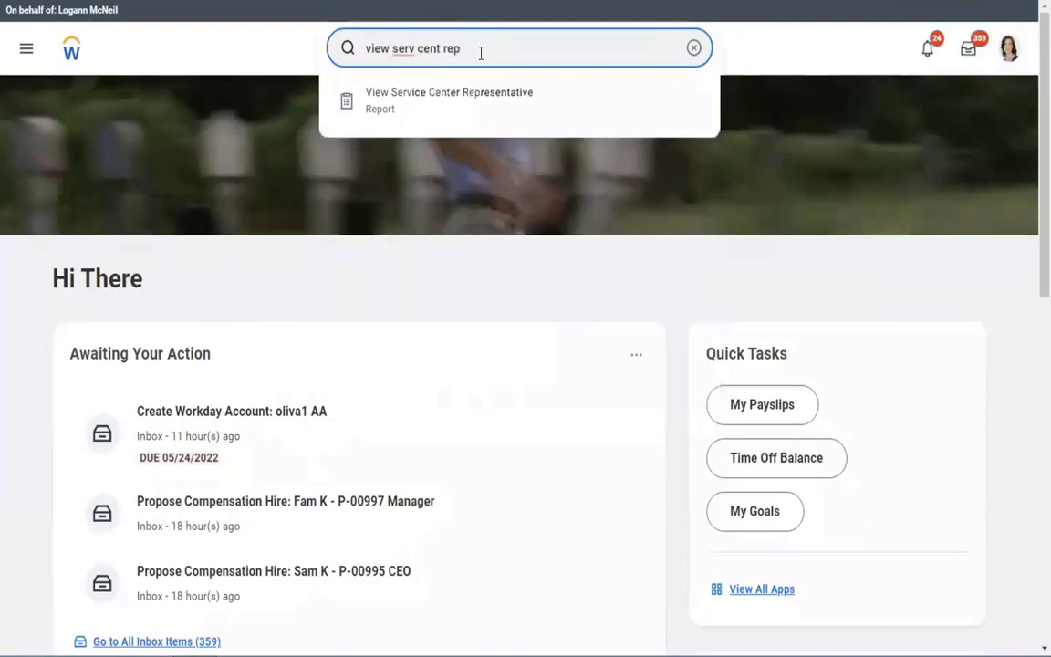
{"action": "left_click", "coordinate": [488, 102]}
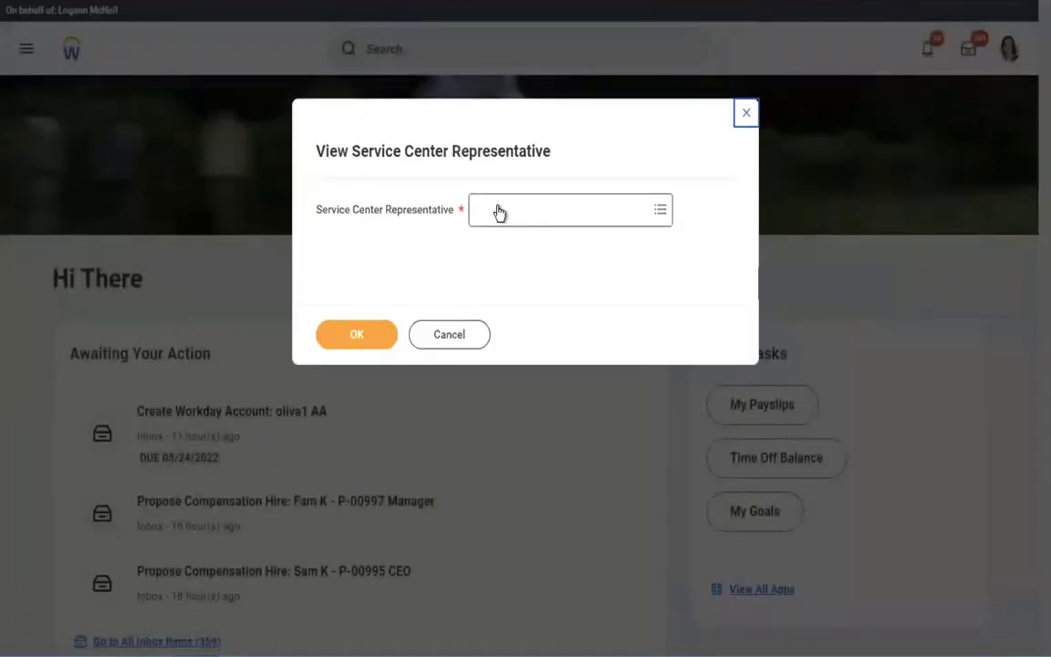
{"action": "left_click", "coordinate": [498, 209]}
{"action": "type", "text": "adp"}
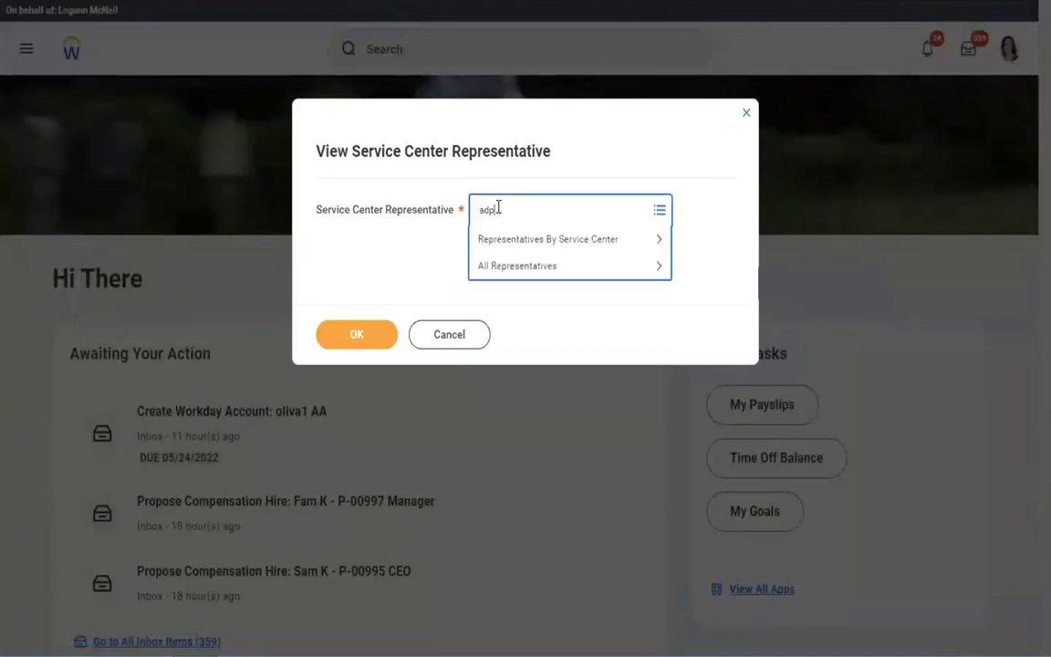
{"action": "key", "text": "Return"}
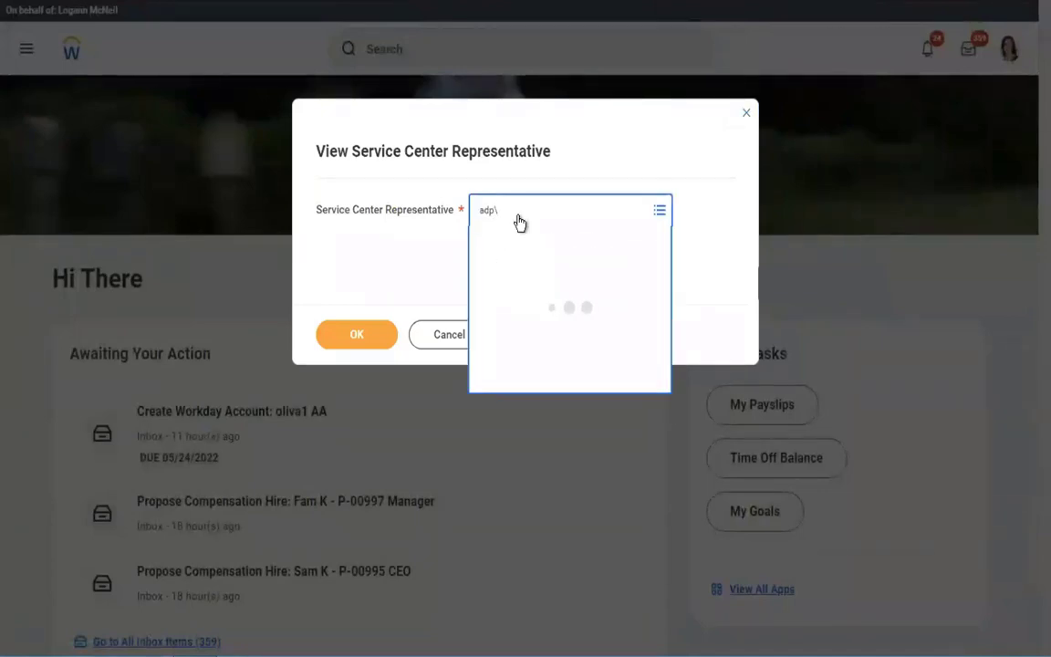
{"action": "left_click", "coordinate": [370, 334]}
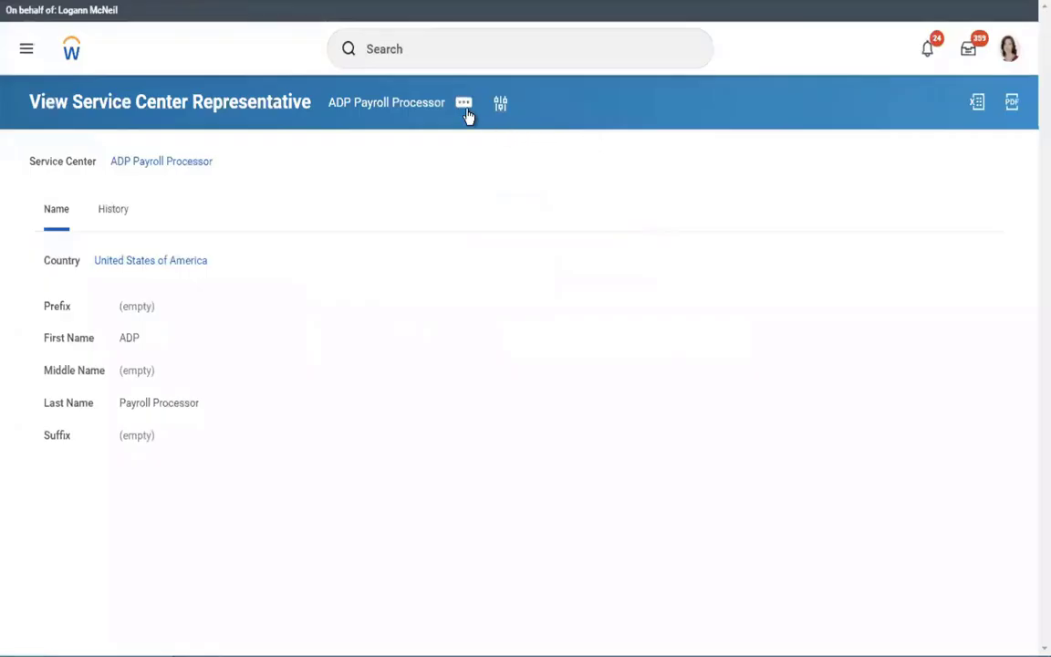
{"action": "left_click", "coordinate": [464, 105]}
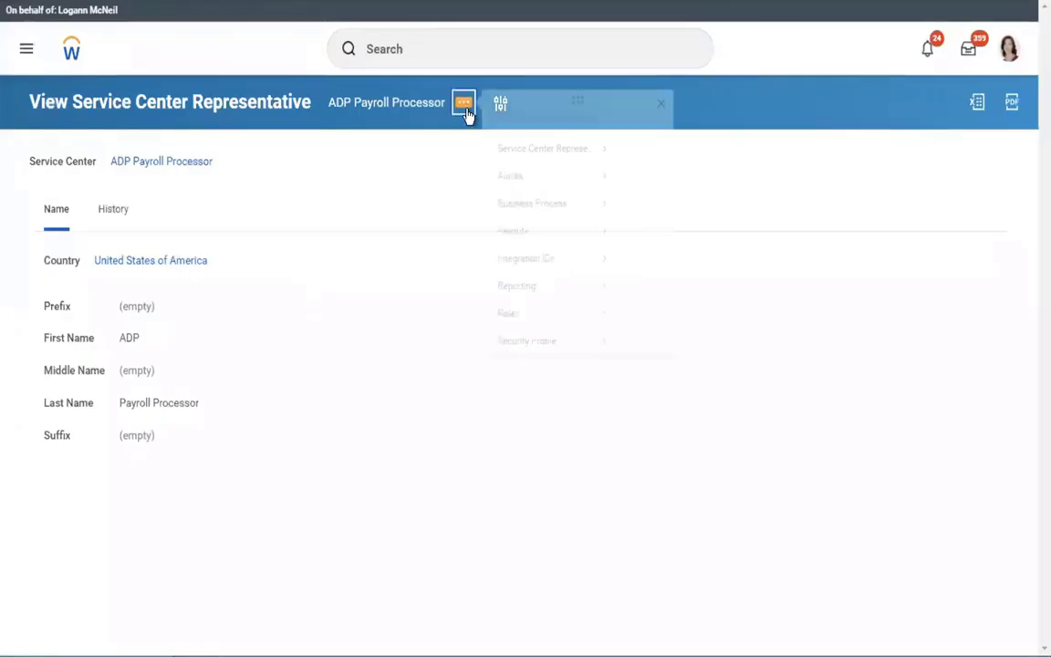
{"action": "mouse_move", "coordinate": [598, 364]}
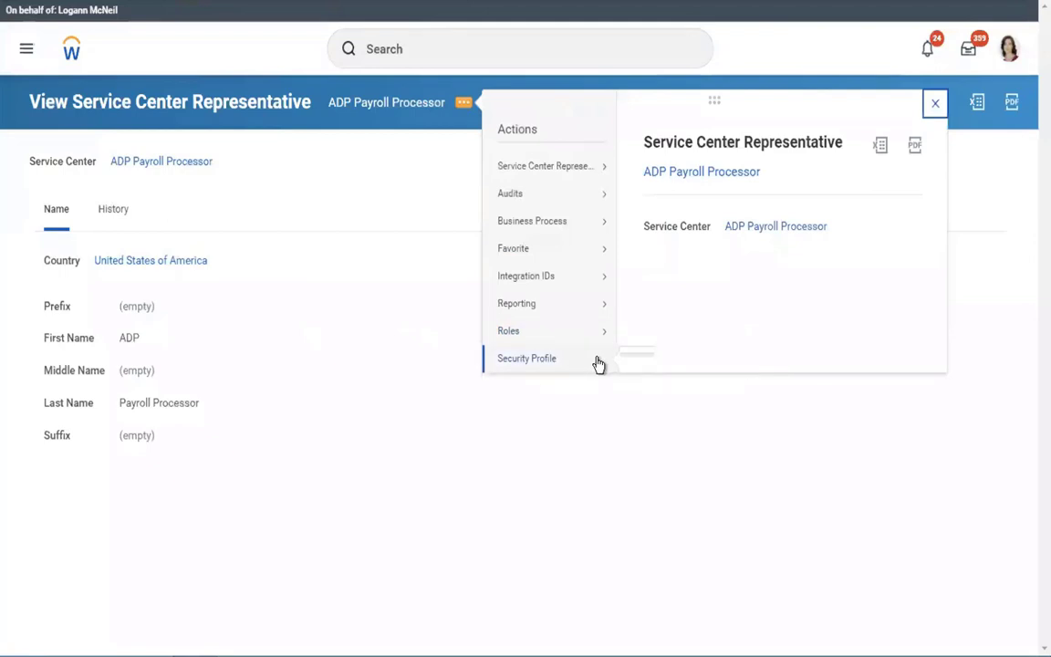
{"action": "left_click", "coordinate": [558, 360]}
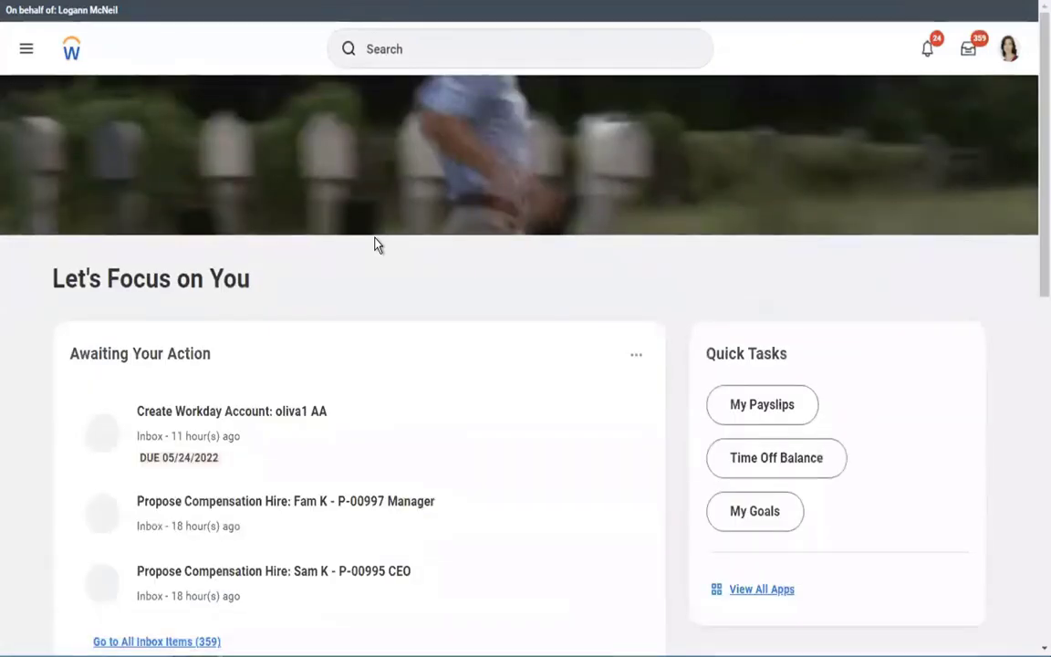
Run the Domain Security Policies for Functional Area report for the Core Payroll functional area
{"action": "left_click", "coordinate": [425, 52]}
{"action": "type", "text": "domai"}
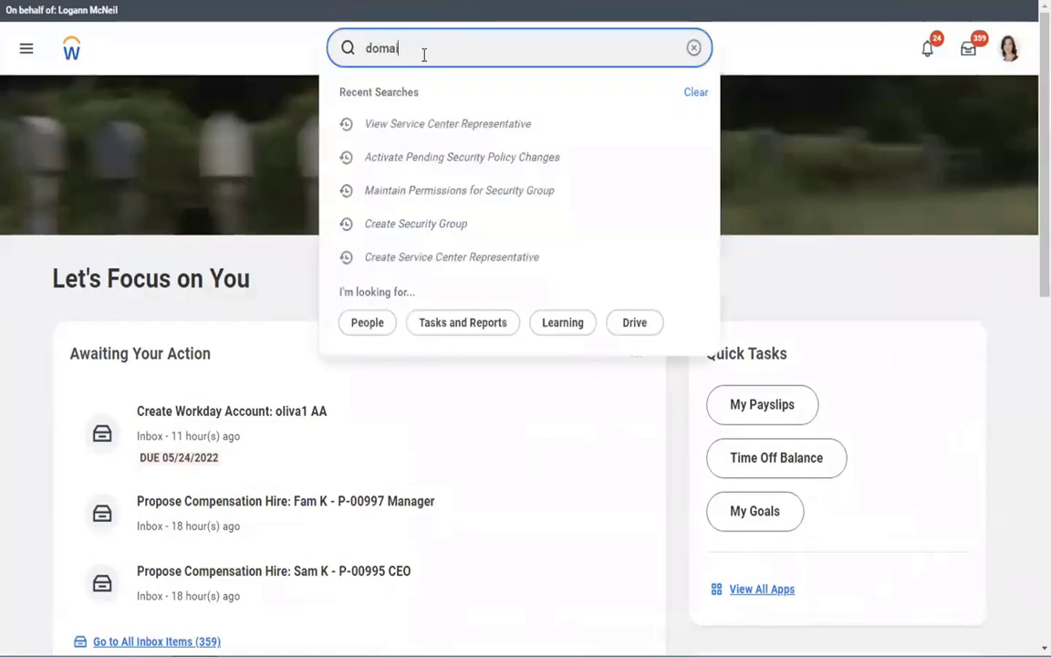
{"action": "type", "text": "n sec pol for fun ar"}
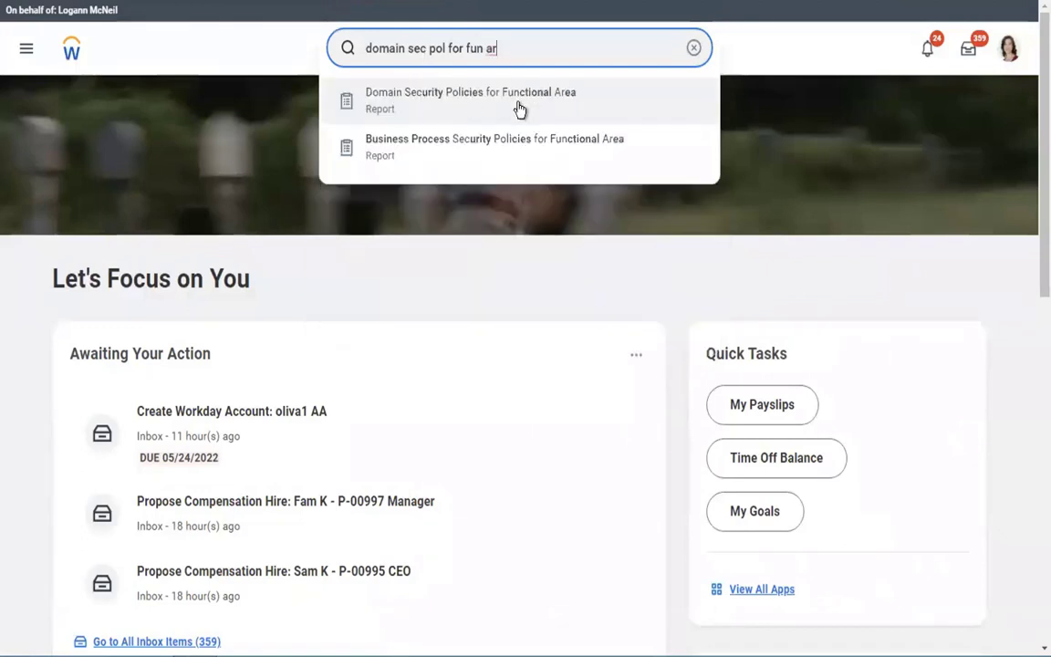
{"action": "left_click", "coordinate": [518, 108]}
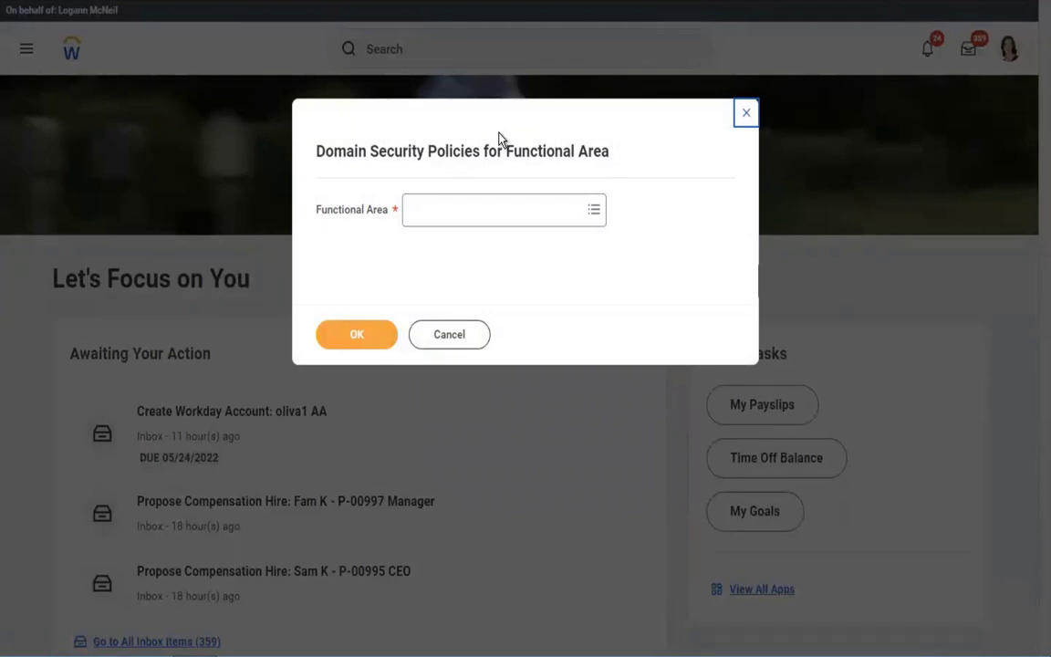
{"action": "left_click", "coordinate": [465, 213]}
{"action": "type", "text": "core"}
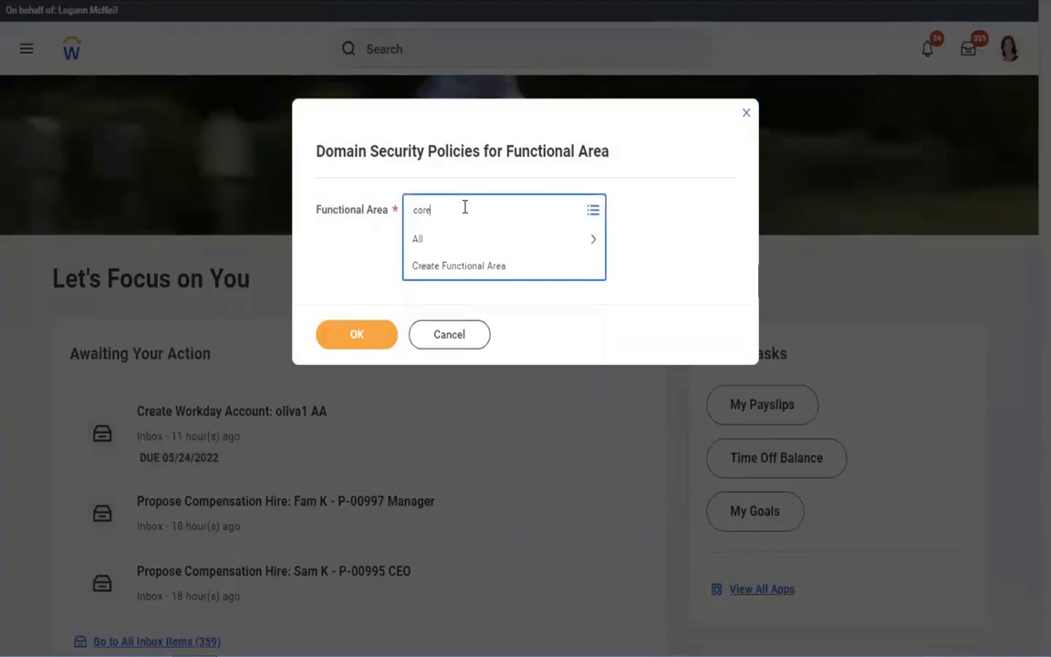
{"action": "type", "text": " payroll"}
{"action": "key", "text": "Return"}
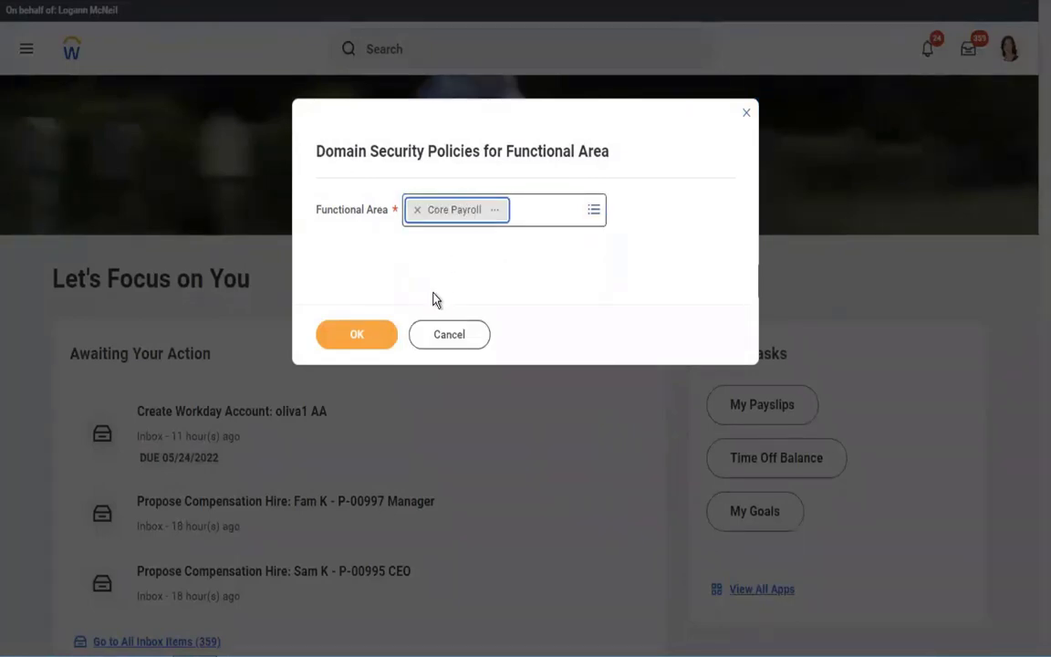
{"action": "left_click", "coordinate": [357, 341]}
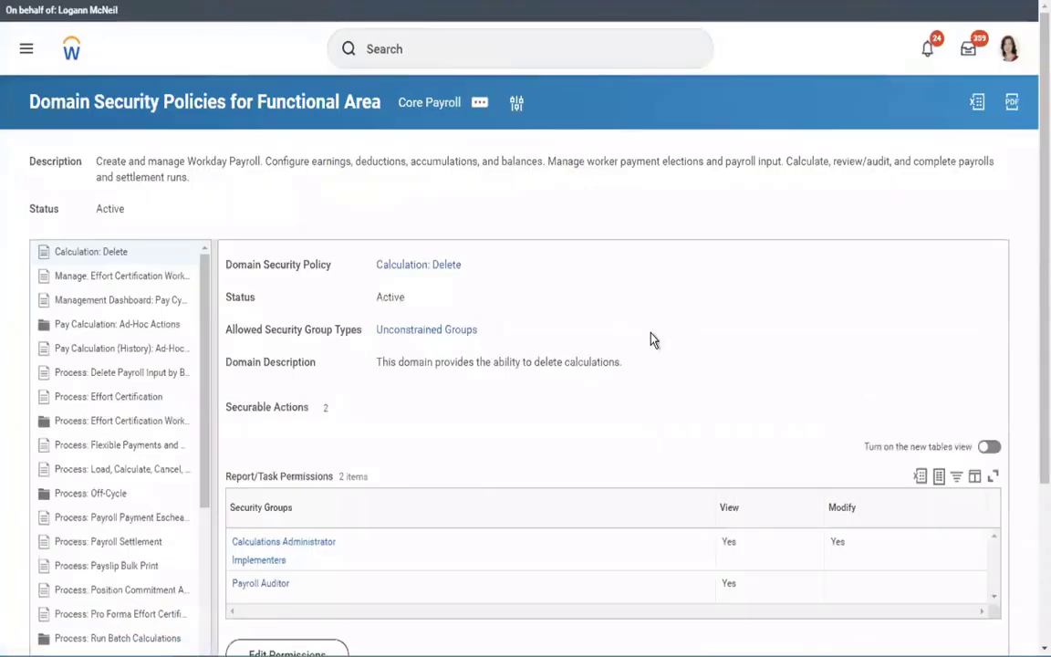
Widen the domain list, expand Pay Calculation: Ad-Hoc Actions, and view the Process: Payroll Settlement domain security policy
{"action": "scroll", "coordinate": [652, 340], "scroll_direction": "down", "scroll_amount": 3}
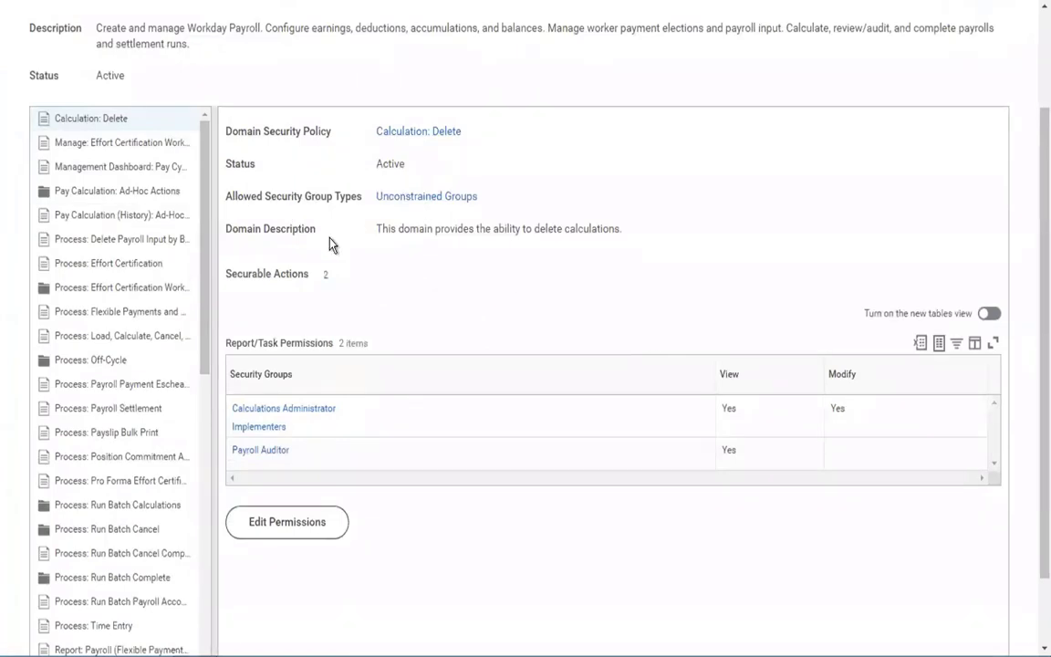
{"action": "left_click_drag", "start_coordinate": [331, 239], "coordinate": [488, 232]}
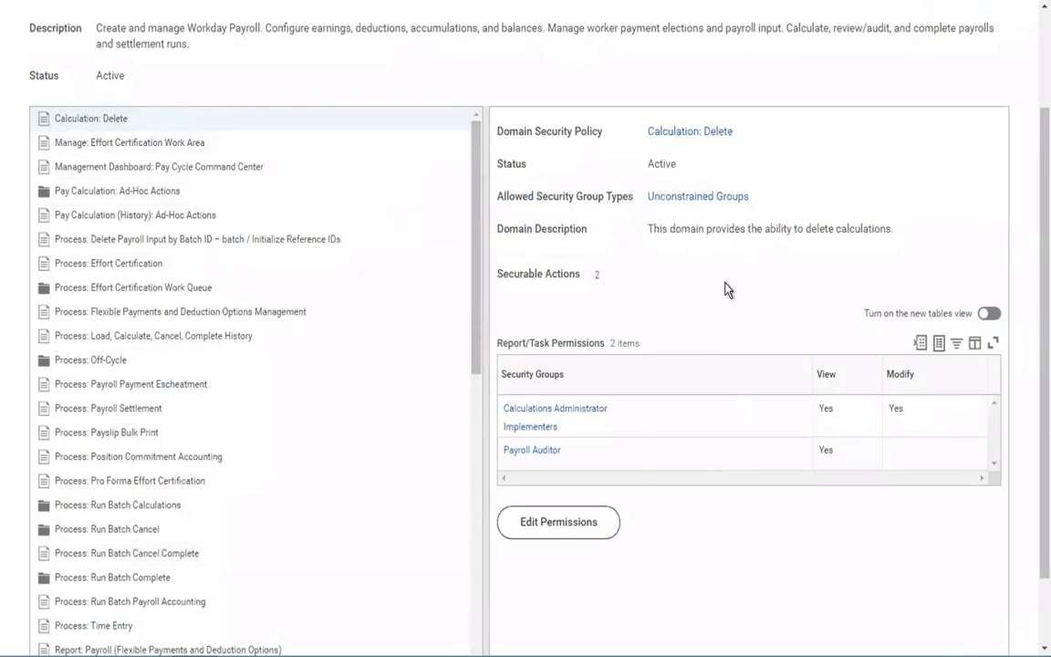
{"action": "scroll", "coordinate": [714, 303], "scroll_direction": "down", "scroll_amount": 1}
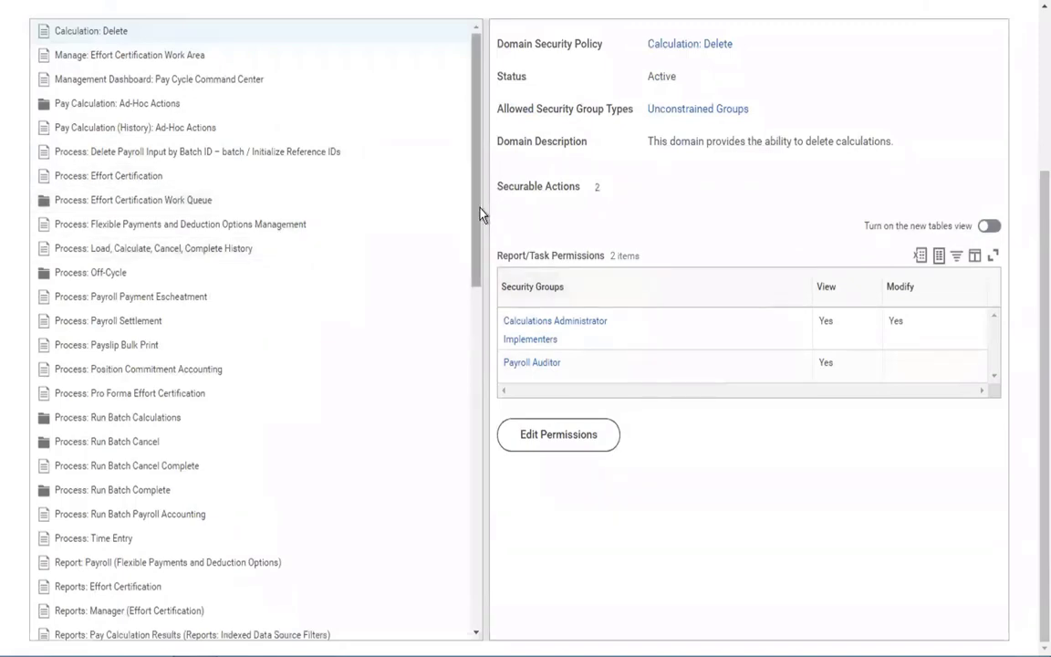
{"action": "left_click", "coordinate": [44, 111]}
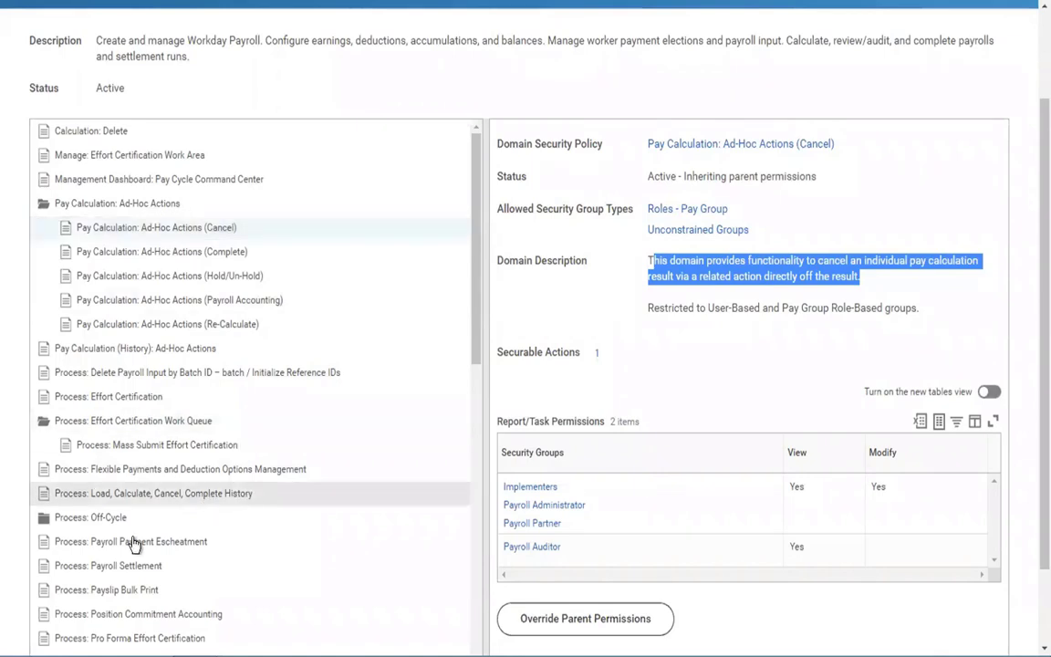
{"action": "left_click", "coordinate": [62, 567]}
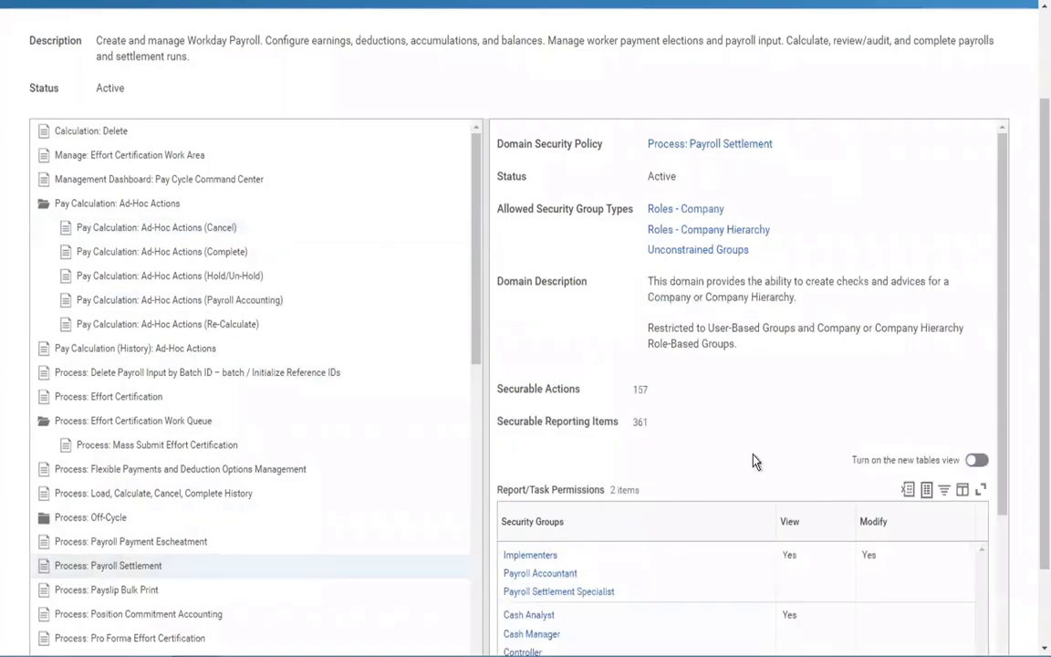
{"action": "scroll", "coordinate": [751, 460], "scroll_direction": "down", "scroll_amount": 1}
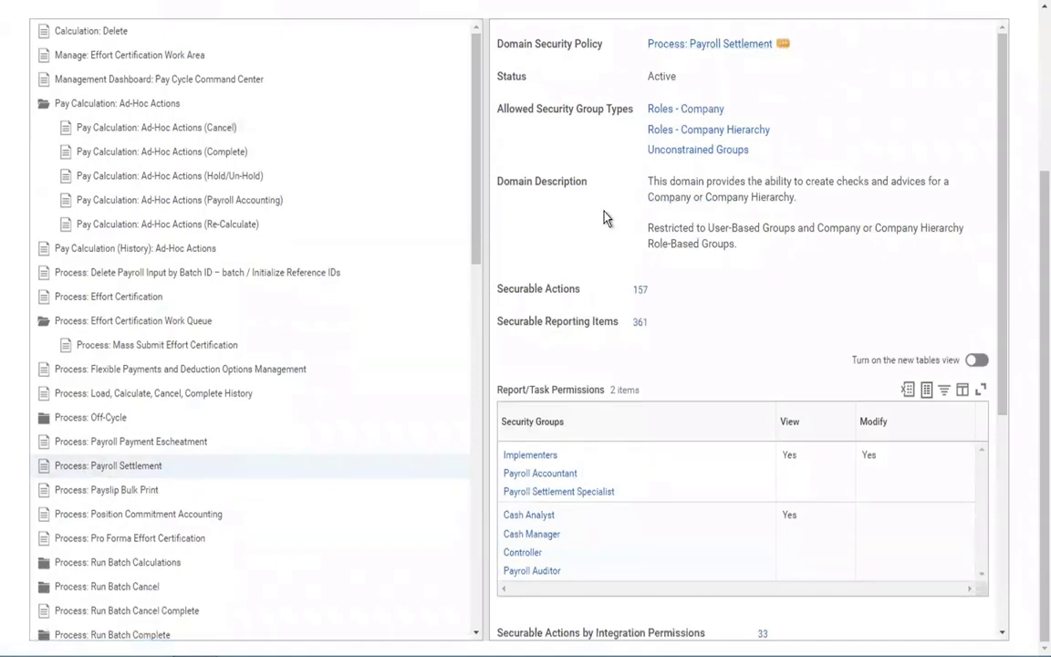
Open Edit Permissions for the Process: Payroll Settlement policy and view its report/task permissions
{"action": "mouse_move", "coordinate": [787, 45]}
{"action": "left_click", "coordinate": [784, 45]}
{"action": "mouse_move", "coordinate": [87, 116]}
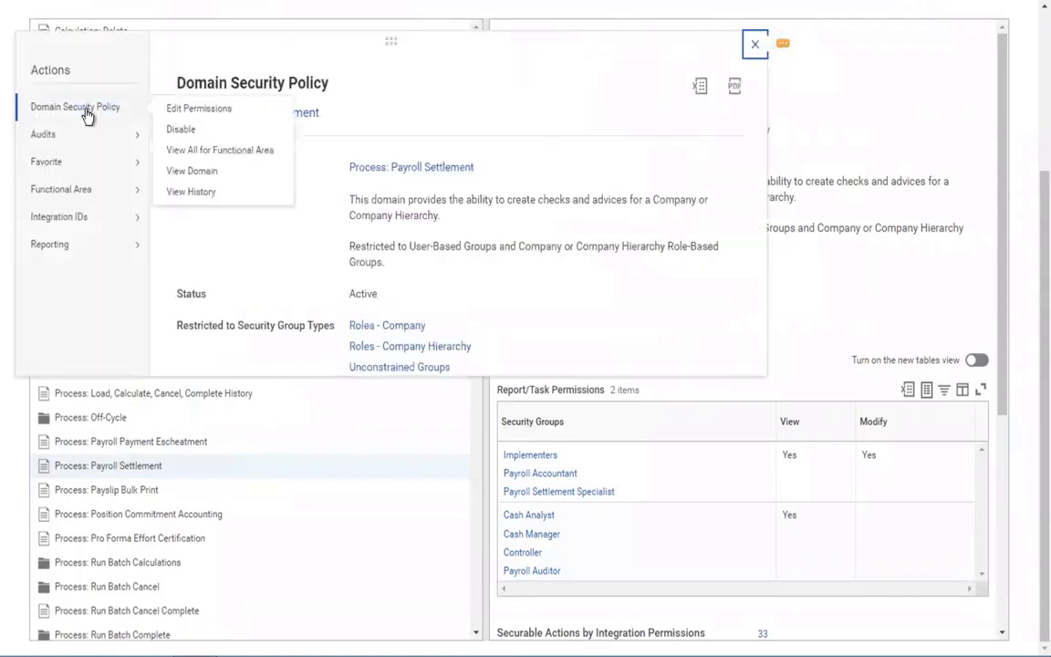
{"action": "left_click", "coordinate": [177, 110]}
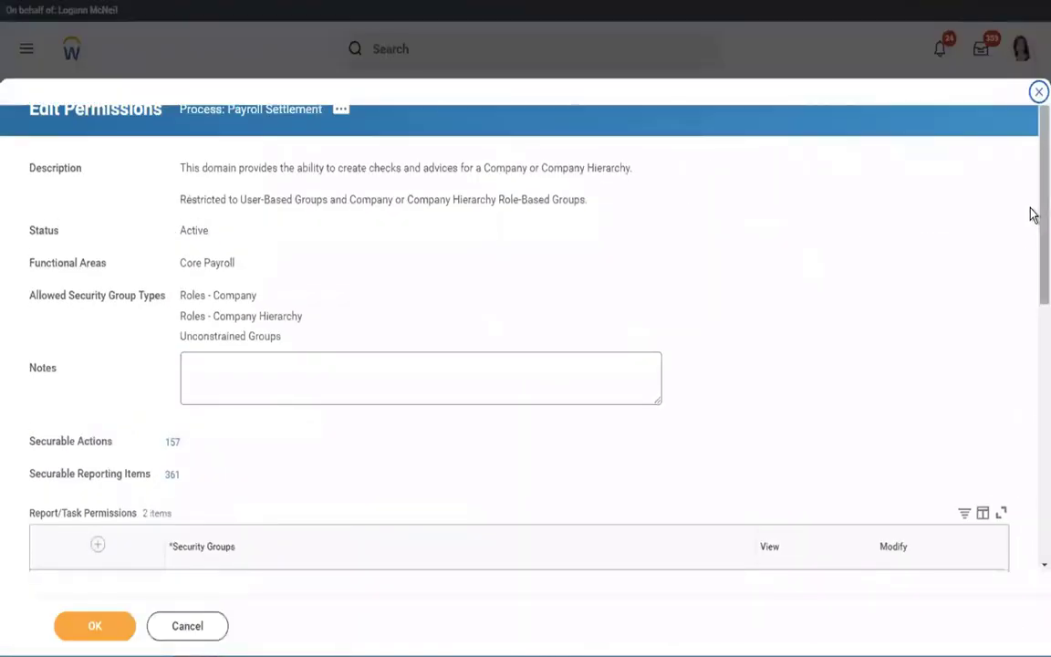
{"action": "scroll", "coordinate": [1032, 298], "scroll_direction": "down", "scroll_amount": 5}
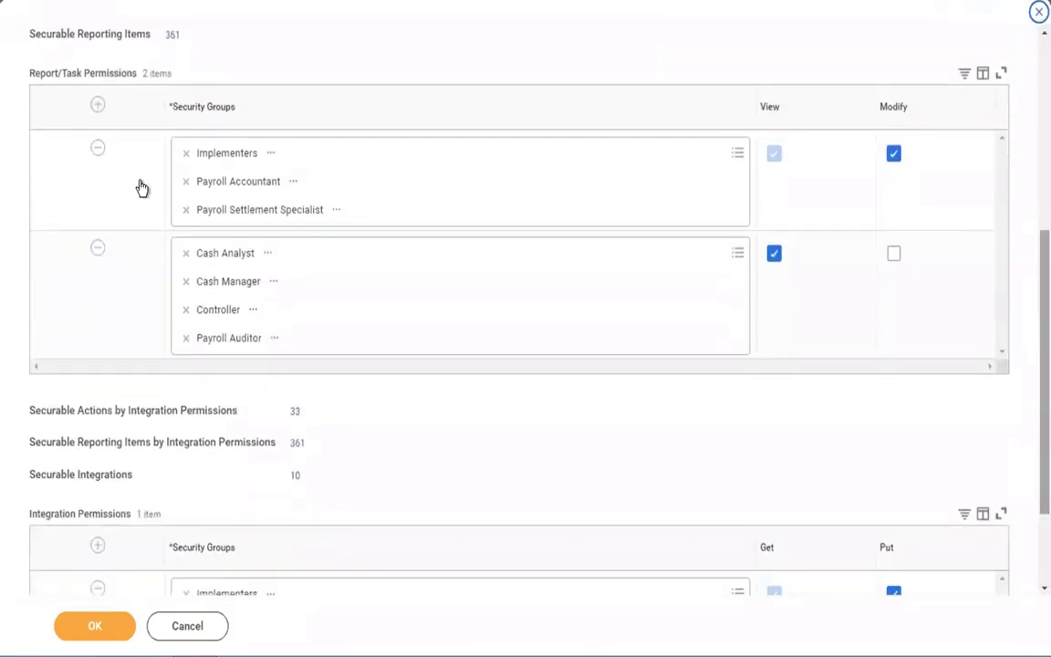
Add a blank security group row to the report/task permissions, remove it, and discard the permission edits
{"action": "left_click", "coordinate": [97, 105]}
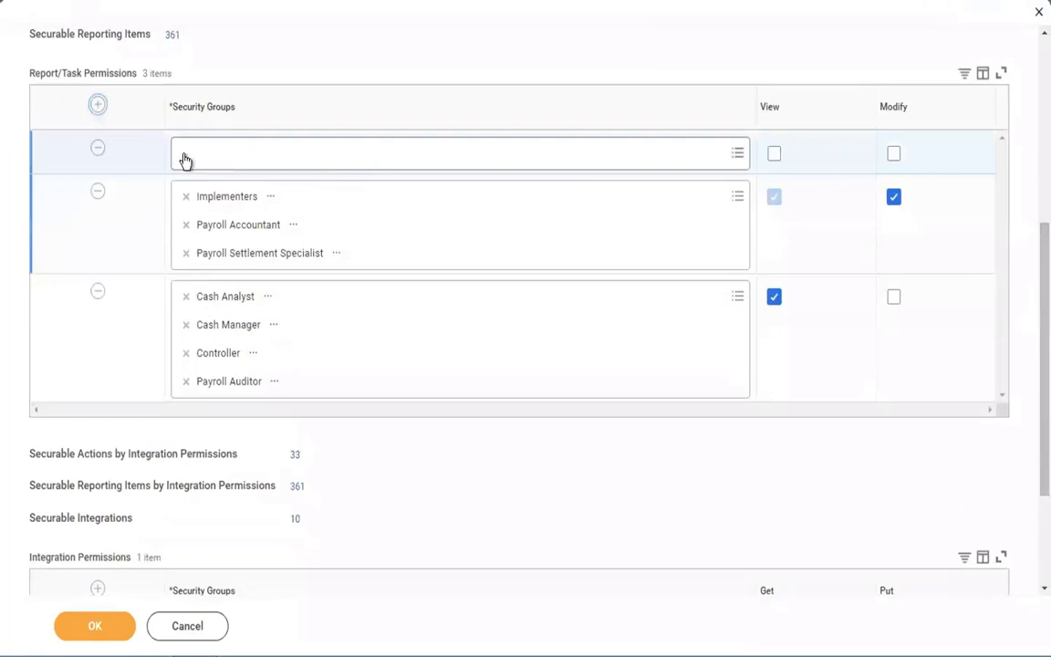
{"action": "left_click", "coordinate": [99, 148]}
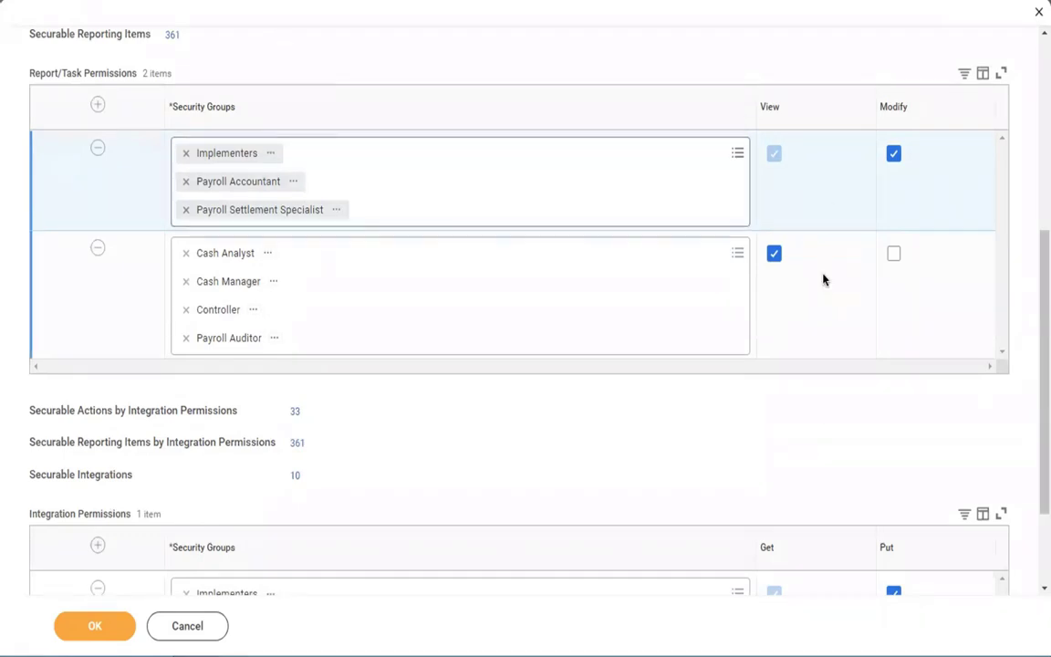
{"action": "left_click_drag", "start_coordinate": [1042, 334], "coordinate": [1029, 119]}
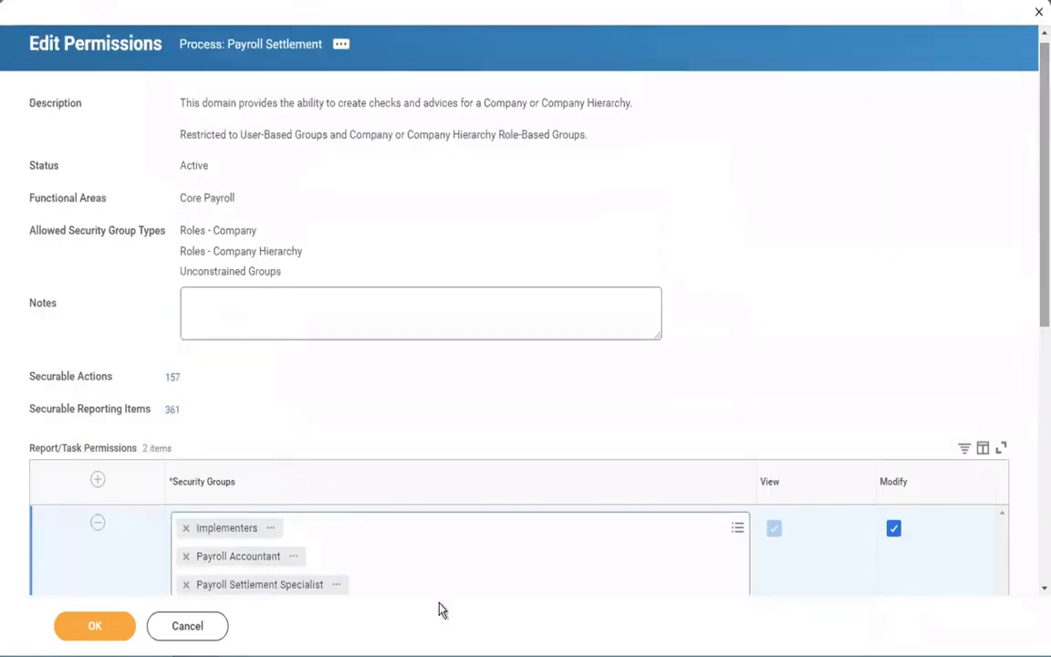
{"action": "left_click", "coordinate": [187, 630]}
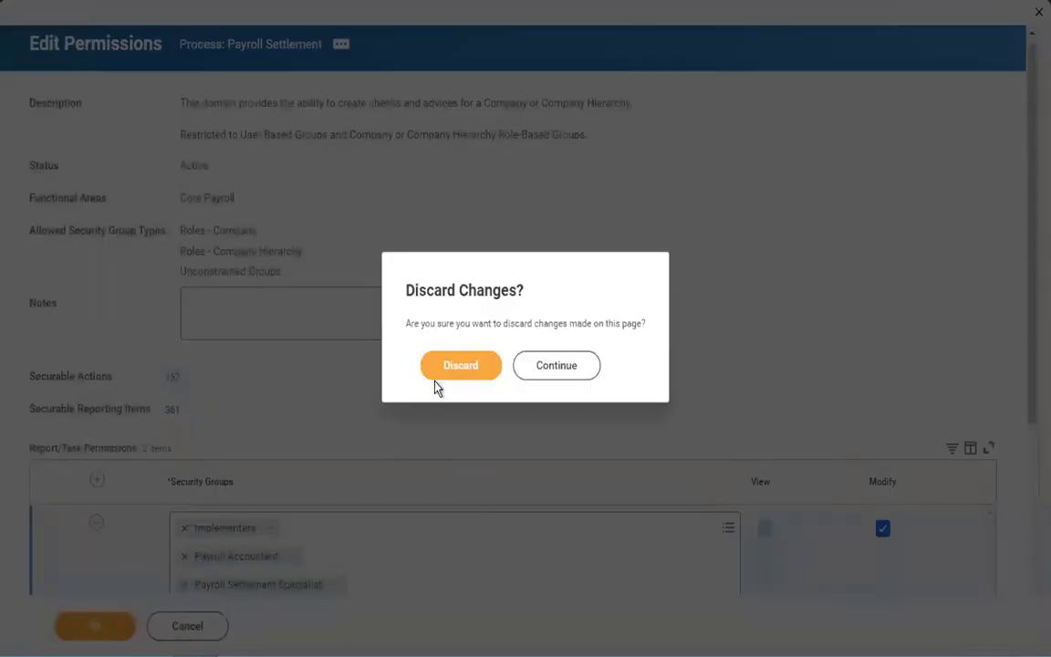
{"action": "left_click", "coordinate": [459, 366]}
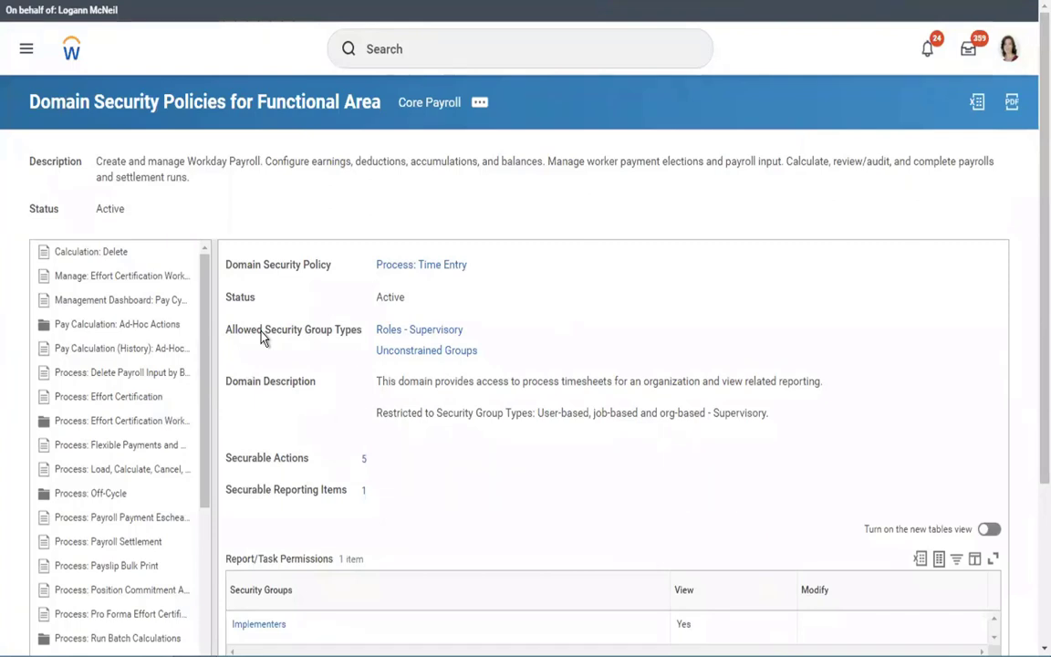
Expand the Set Up: Payroll domain, widen the domain list, and examine its subdomains and report/task permissions
{"action": "left_click_drag", "start_coordinate": [1039, 307], "coordinate": [1039, 502]}
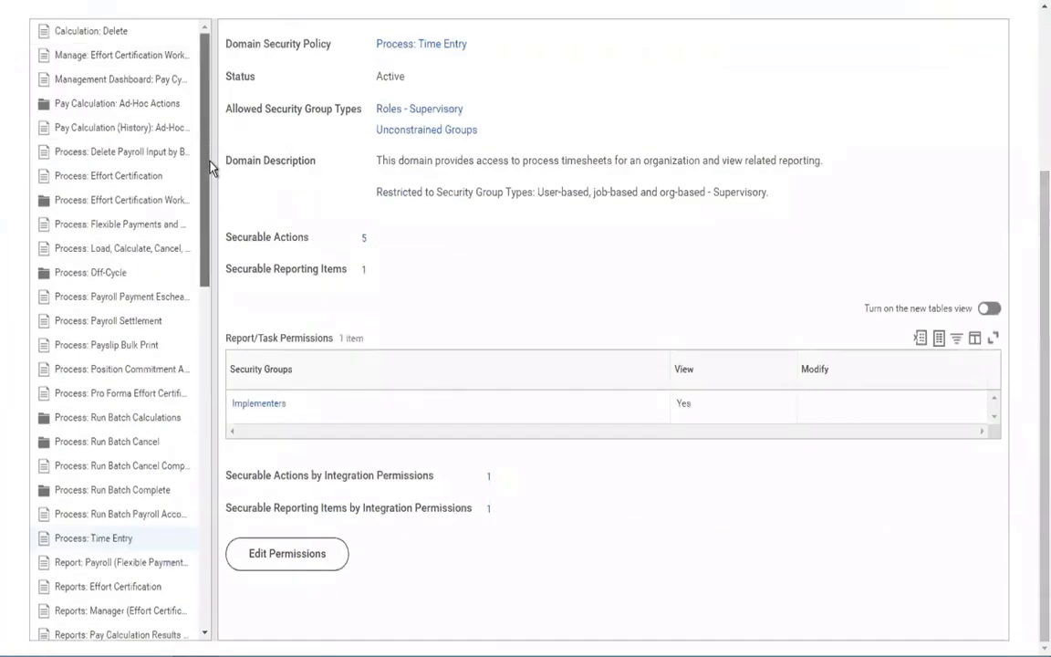
{"action": "left_click_drag", "start_coordinate": [207, 164], "coordinate": [202, 469]}
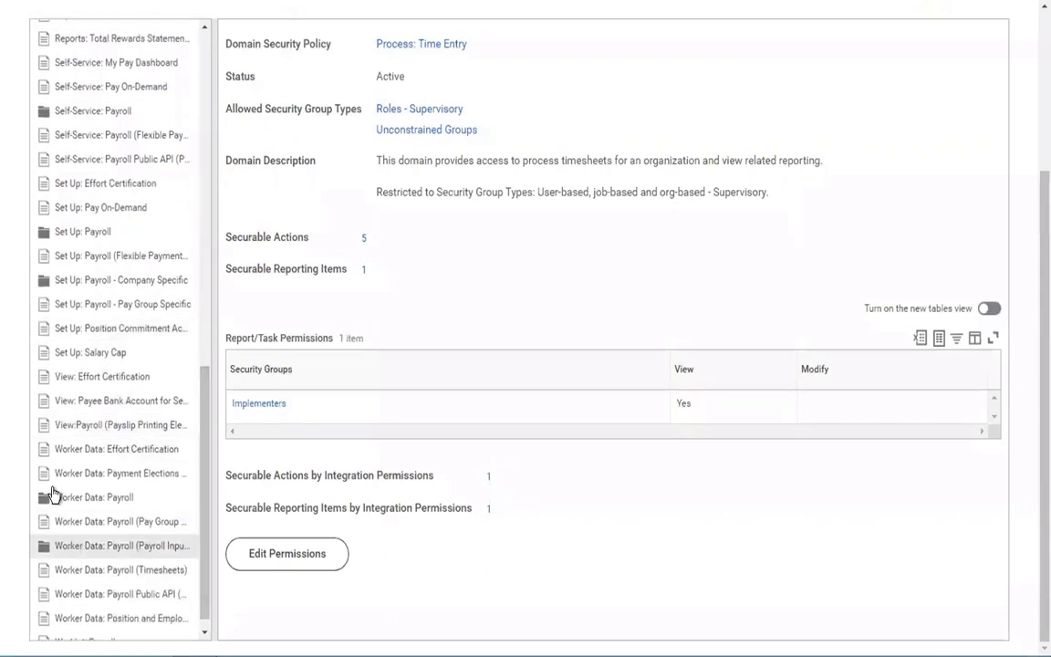
{"action": "left_click", "coordinate": [41, 236]}
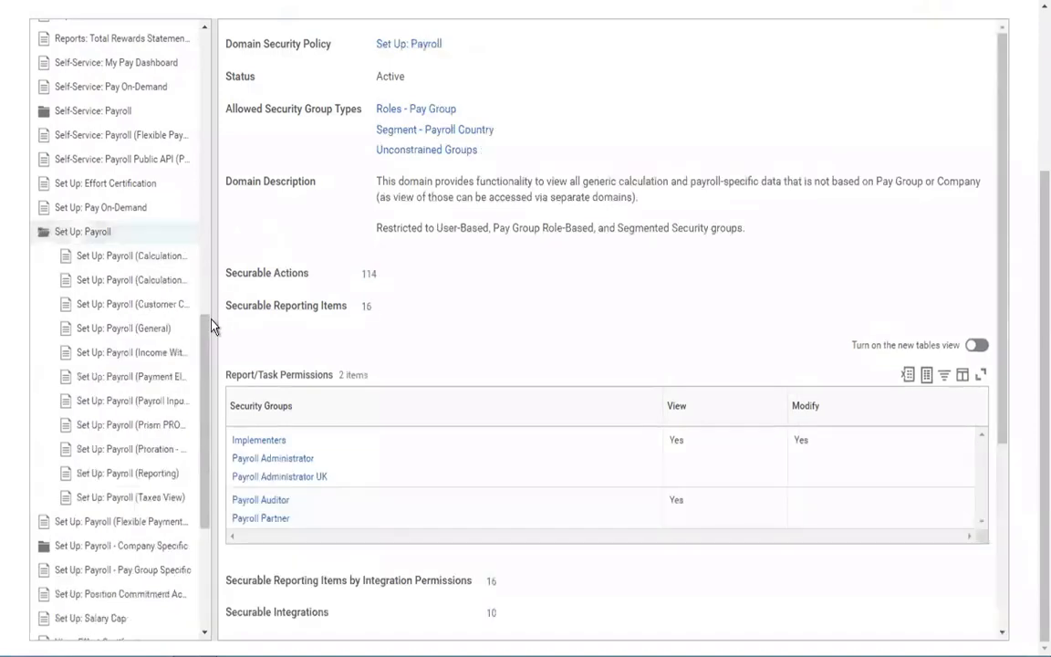
{"action": "left_click_drag", "start_coordinate": [212, 321], "coordinate": [460, 338]}
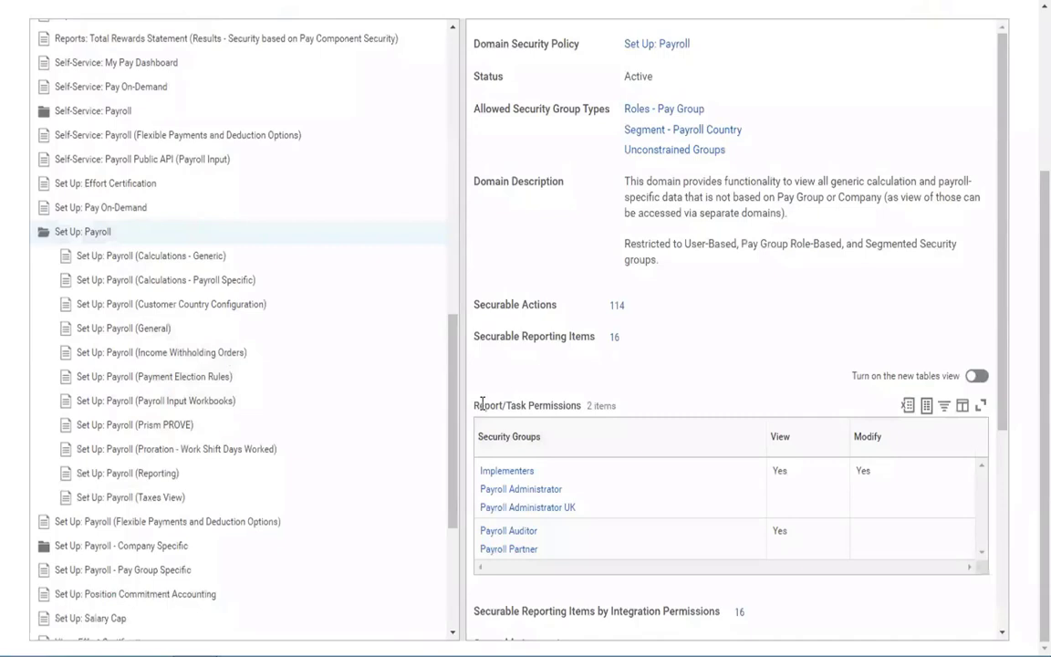
{"action": "left_click_drag", "start_coordinate": [476, 411], "coordinate": [559, 417]}
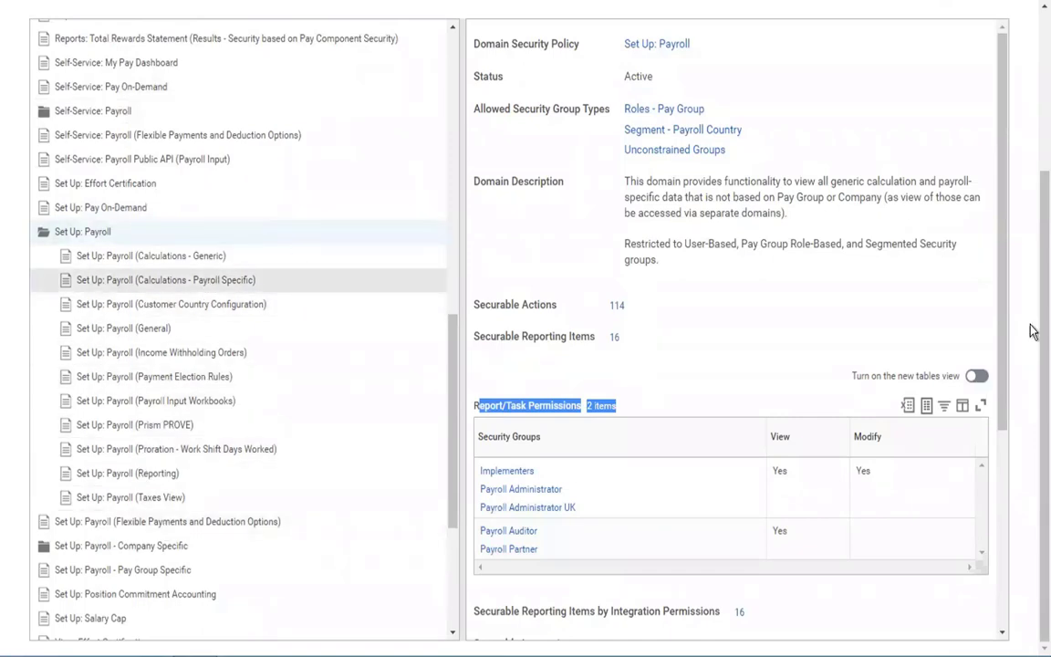
Search for and open the View Security for Securable Item report
{"action": "scroll", "coordinate": [1032, 340], "scroll_direction": "up", "scroll_amount": 3}
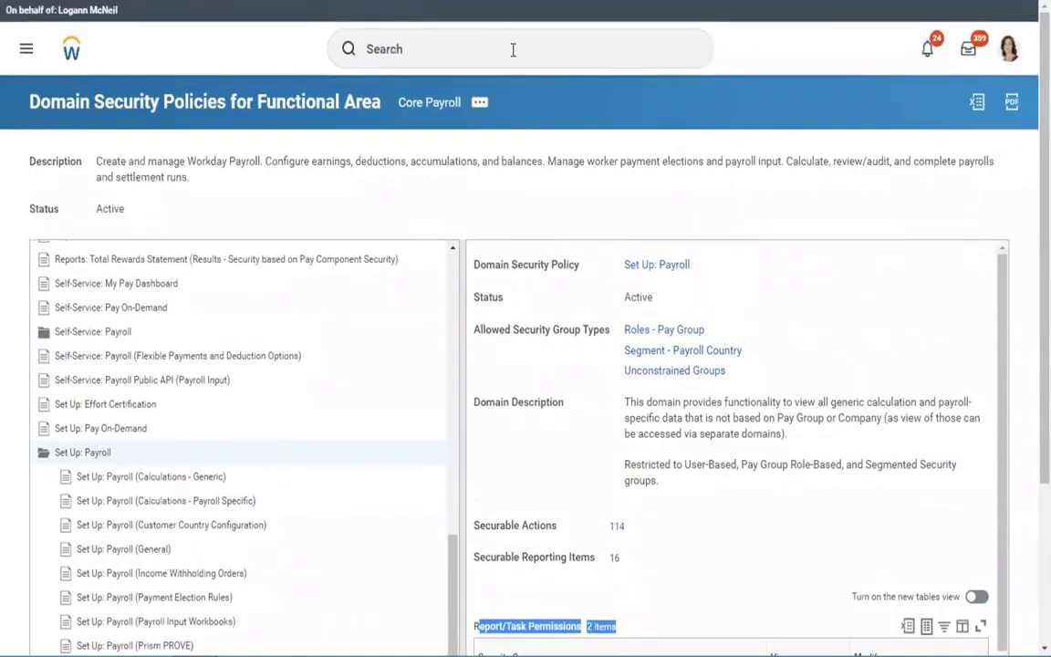
{"action": "left_click", "coordinate": [457, 44]}
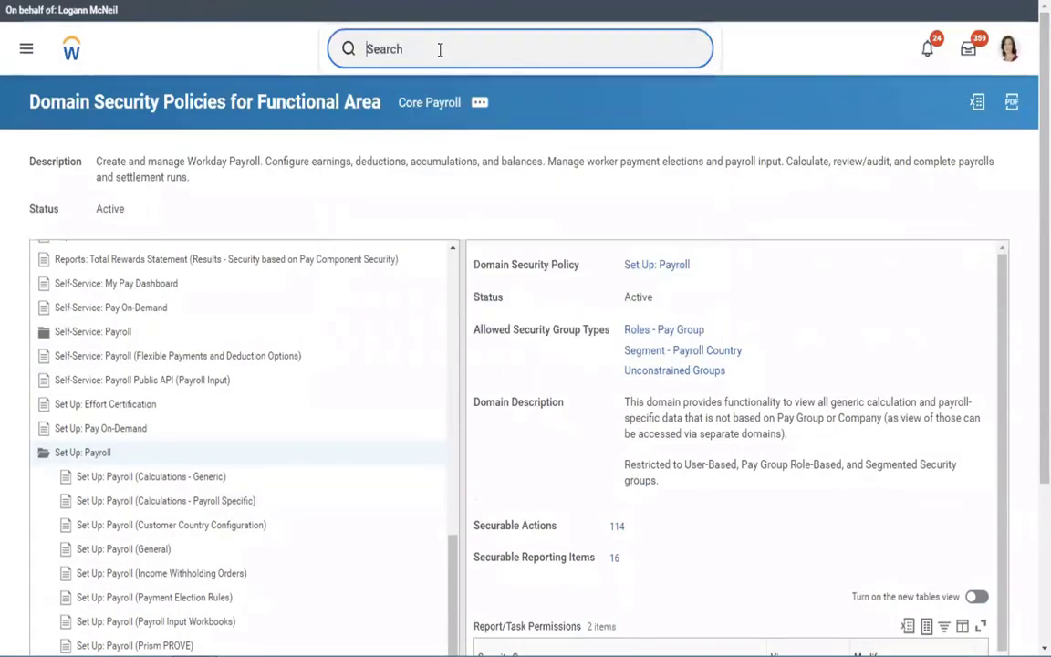
{"action": "left_click", "coordinate": [440, 49]}
{"action": "type", "text": "sec "}
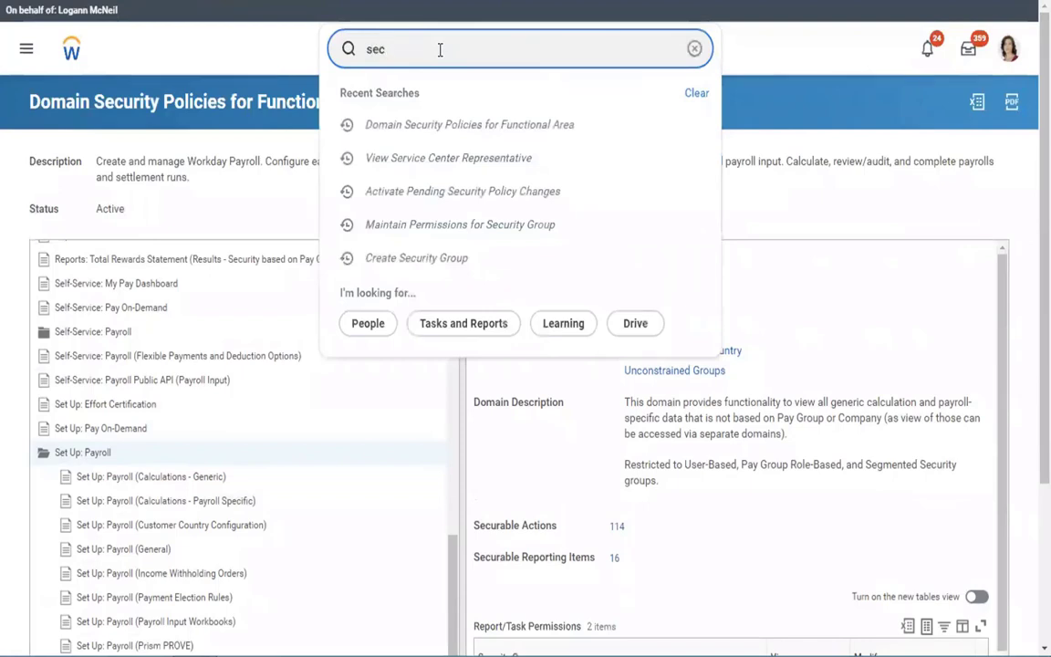
{"action": "type", "text": "for sec item"}
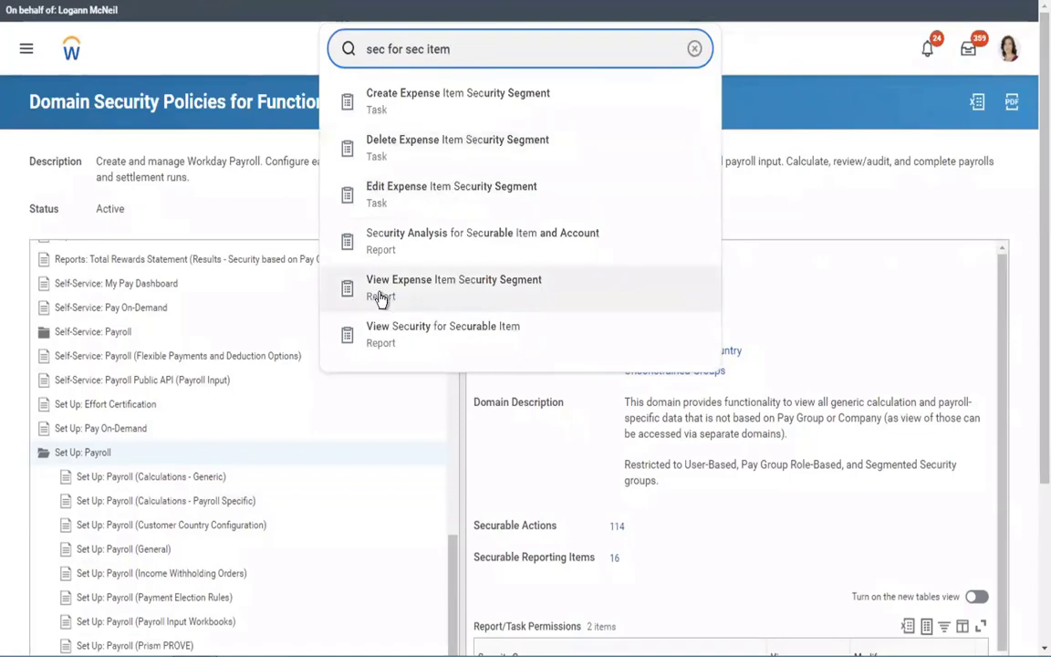
{"action": "left_click", "coordinate": [444, 334]}
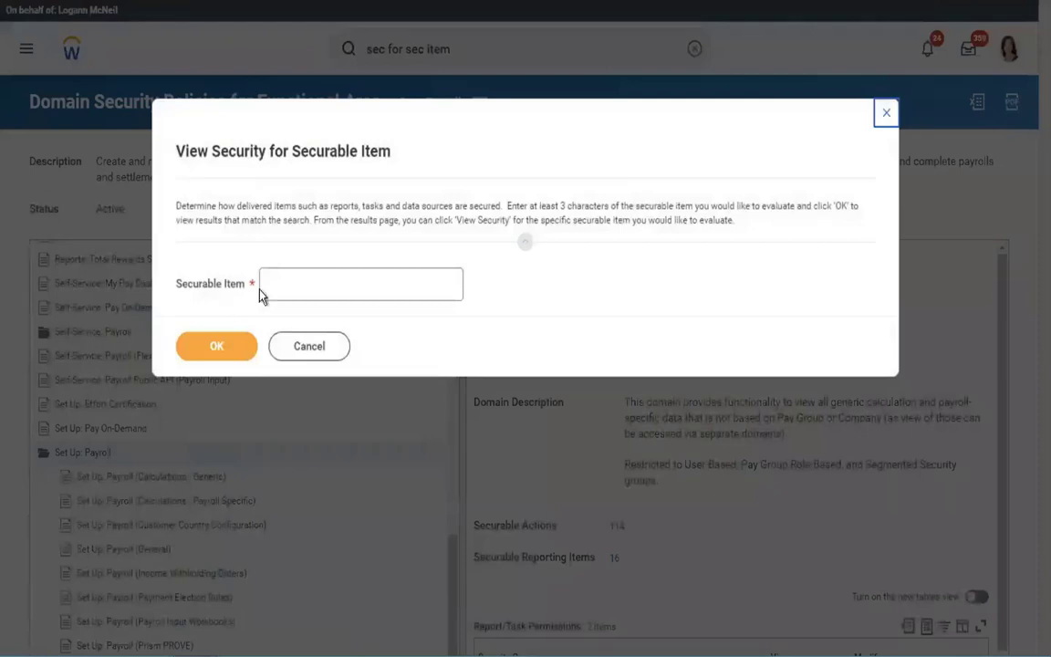
Look up the securable item "create pay accumulation" and view the Create Pay Accumulation task's security details and related actions
{"action": "left_click", "coordinate": [308, 284]}
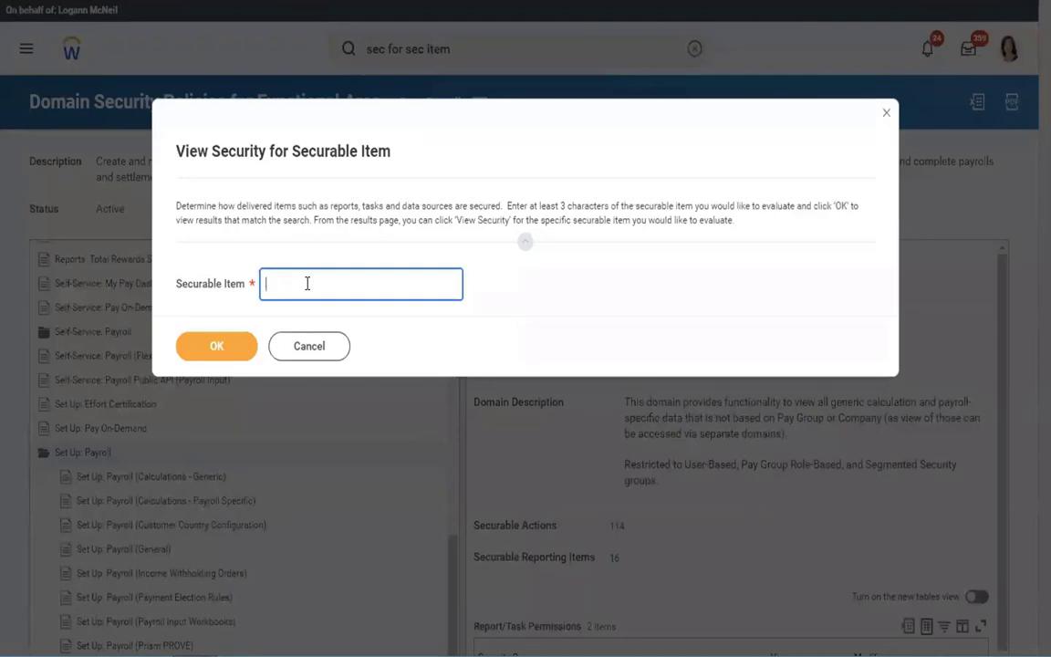
{"action": "type", "text": "create pay accumulation"}
{"action": "left_click", "coordinate": [223, 354]}
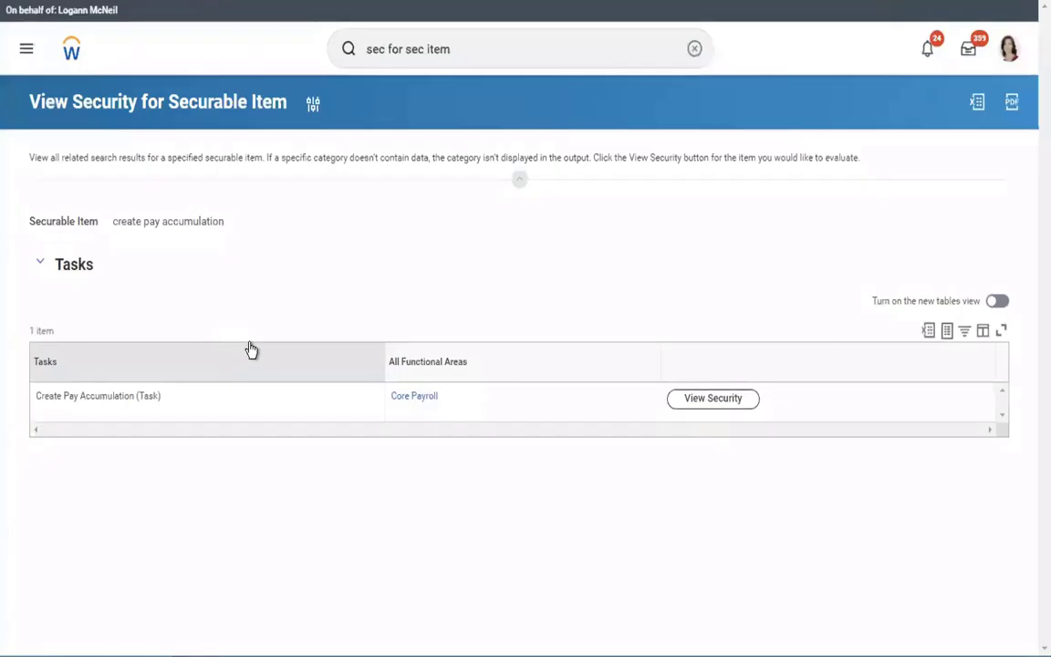
{"action": "left_click", "coordinate": [716, 402]}
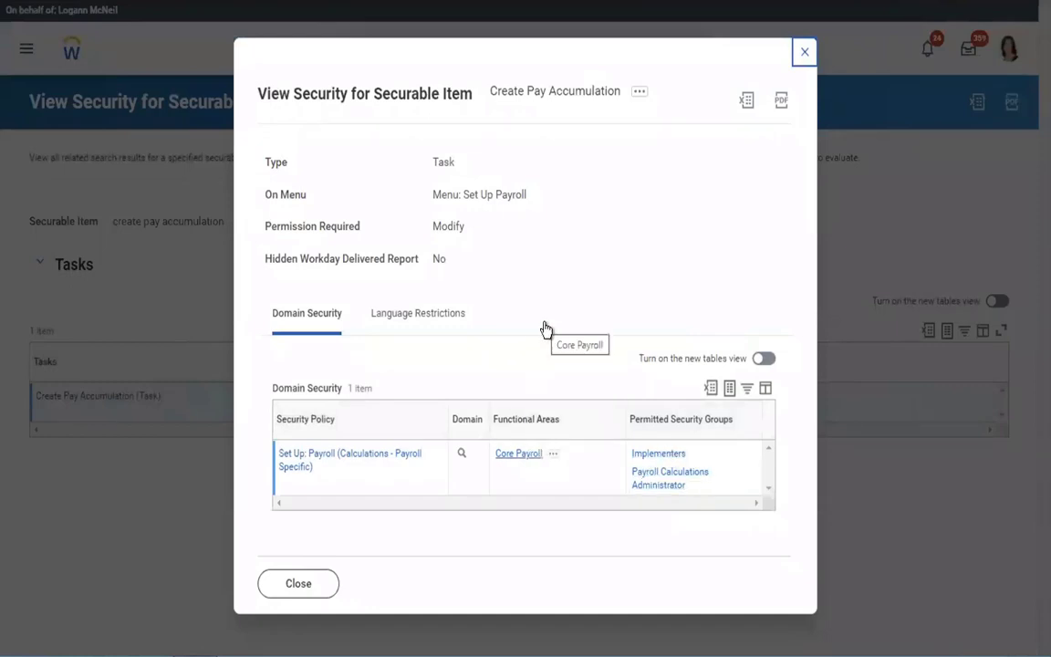
{"action": "left_click", "coordinate": [638, 94]}
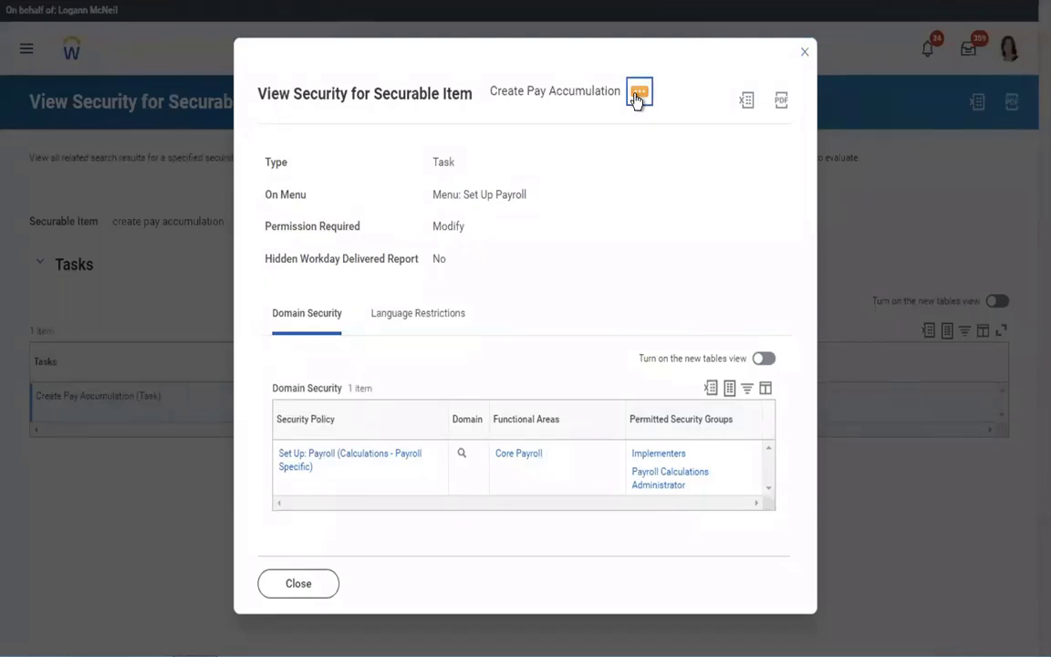
{"action": "left_click", "coordinate": [638, 95]}
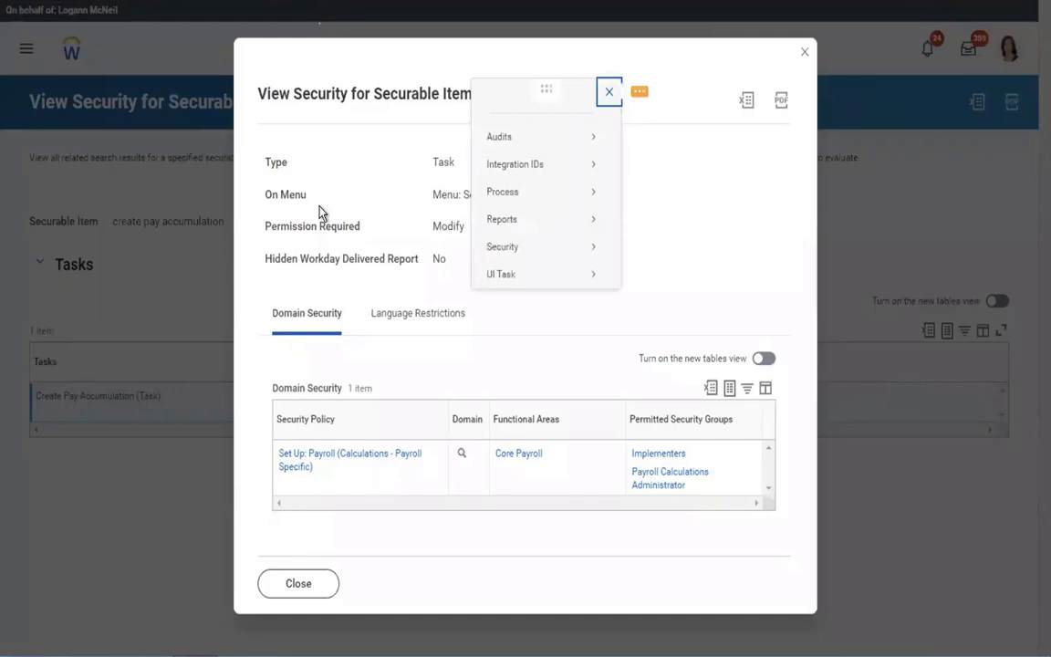
Open the security policy permissions of the Set Up: Payroll (Calculations - Payroll Specific) domain and review its details and report/task permissions
{"action": "left_click", "coordinate": [677, 187]}
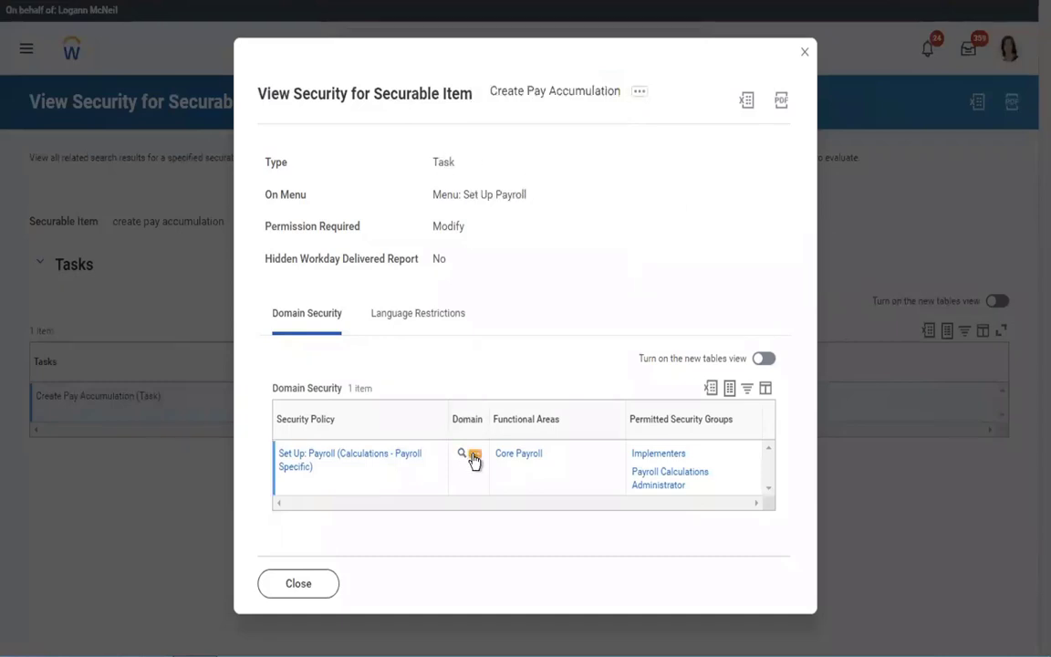
{"action": "left_click", "coordinate": [474, 456]}
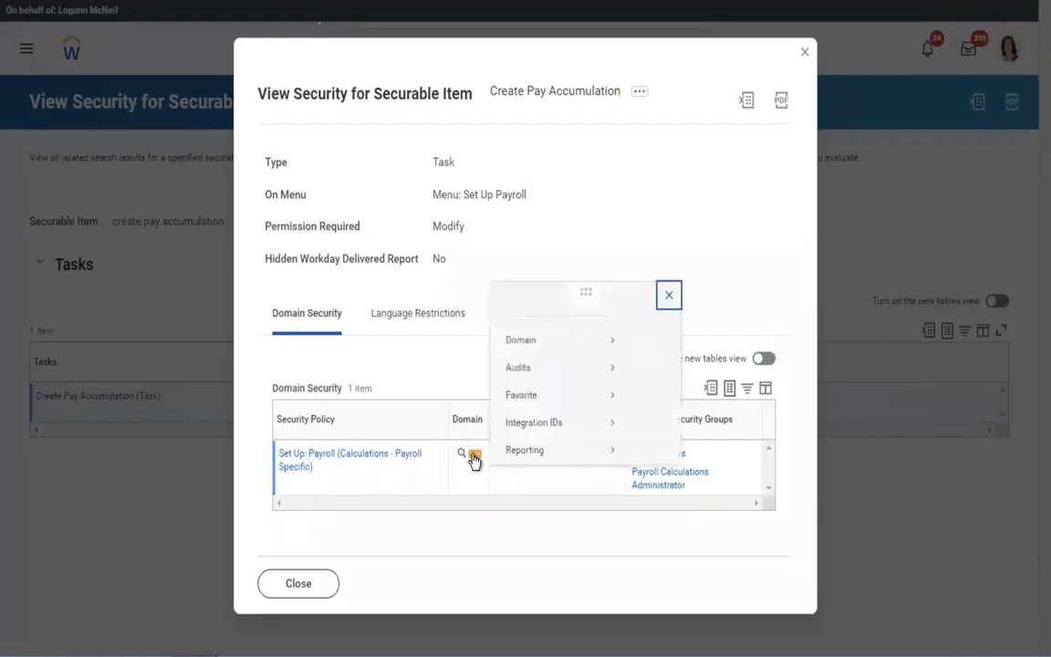
{"action": "mouse_move", "coordinate": [531, 102]}
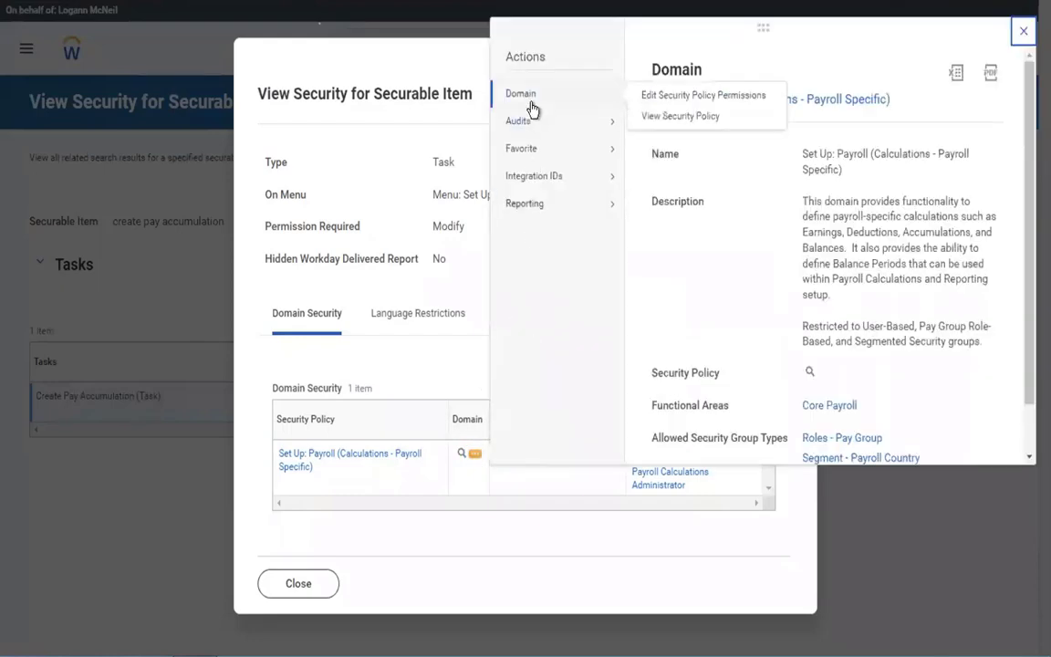
{"action": "left_click", "coordinate": [658, 106]}
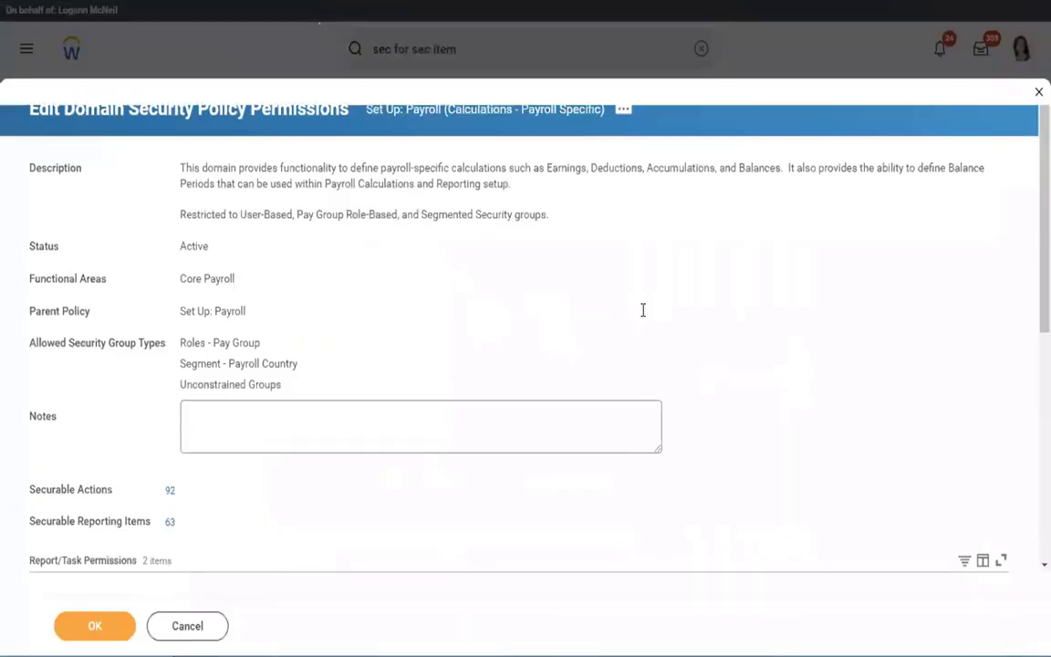
{"action": "scroll", "coordinate": [642, 315], "scroll_direction": "down", "scroll_amount": 5}
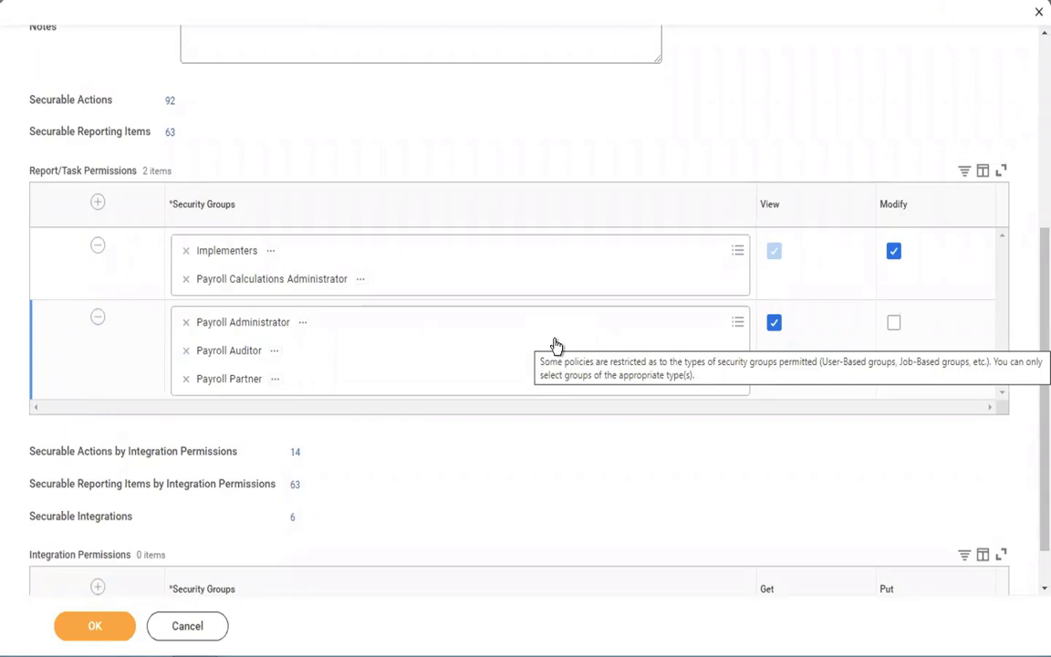
{"action": "scroll", "coordinate": [791, 197], "scroll_direction": "up", "scroll_amount": 4}
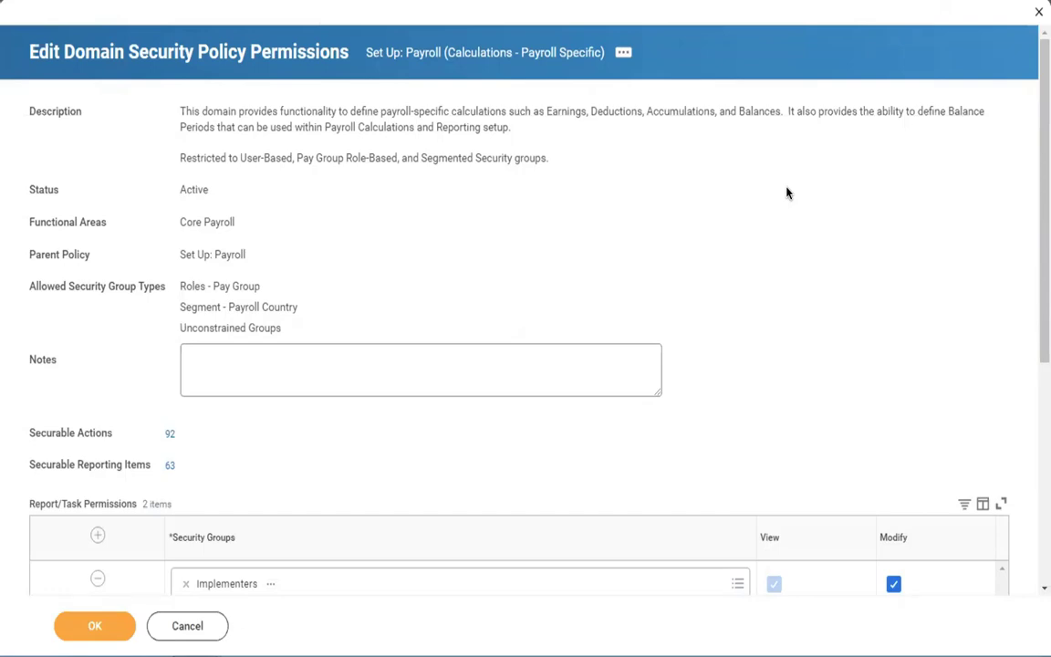
Switch to the Word notes document and write "Domain security policies" on a new line below the numbered lists
{"action": "key", "text": "ctrl+Left"}
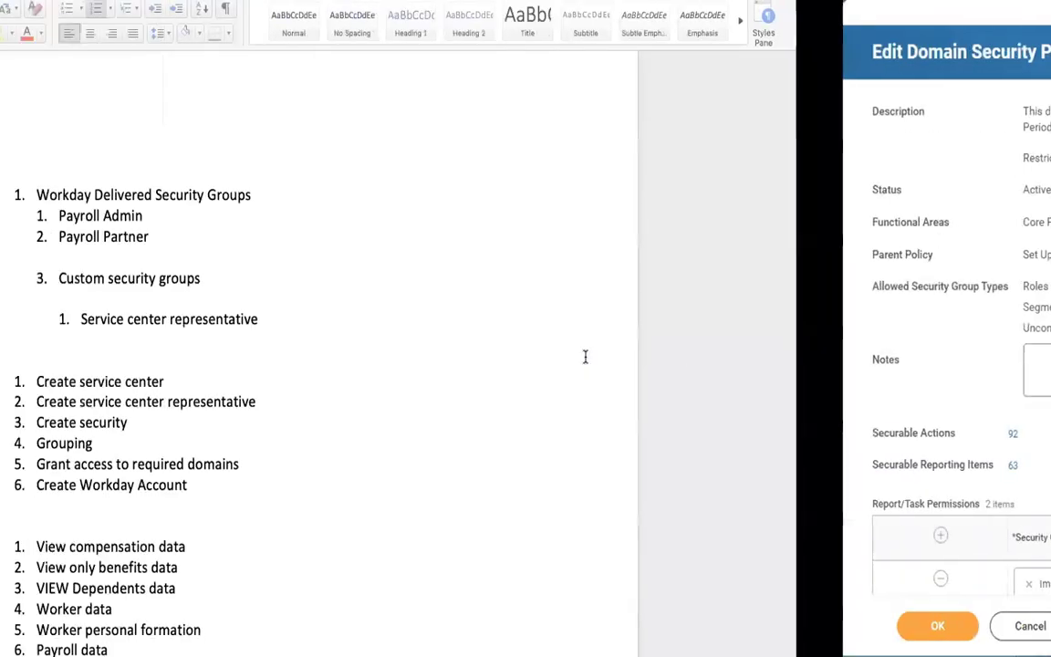
{"action": "key", "text": "Return"}
{"action": "key", "text": "Return"}
{"action": "key", "text": "Return"}
{"action": "key", "text": "Return"}
{"action": "key", "text": "Return"}
{"action": "key", "text": "Return"}
{"action": "key", "text": "Return"}
{"action": "key", "text": "Return"}
{"action": "key", "text": "Return"}
{"action": "key", "text": "Return"}
{"action": "key", "text": "Return"}
{"action": "key", "text": "Return"}
{"action": "key", "text": "Return"}
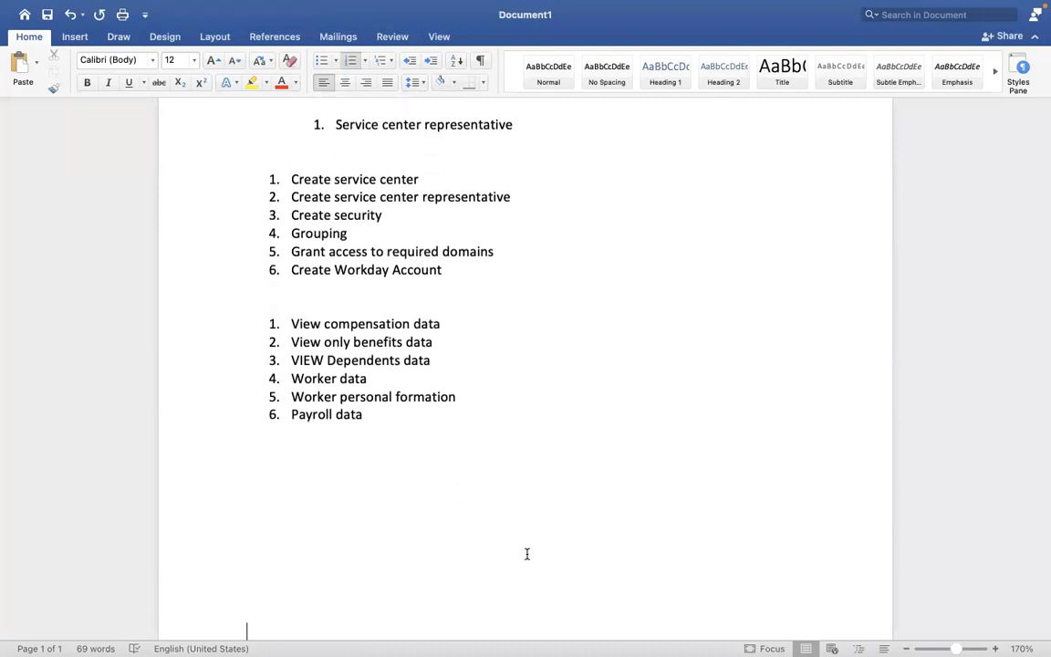
{"action": "type", "text": "D"}
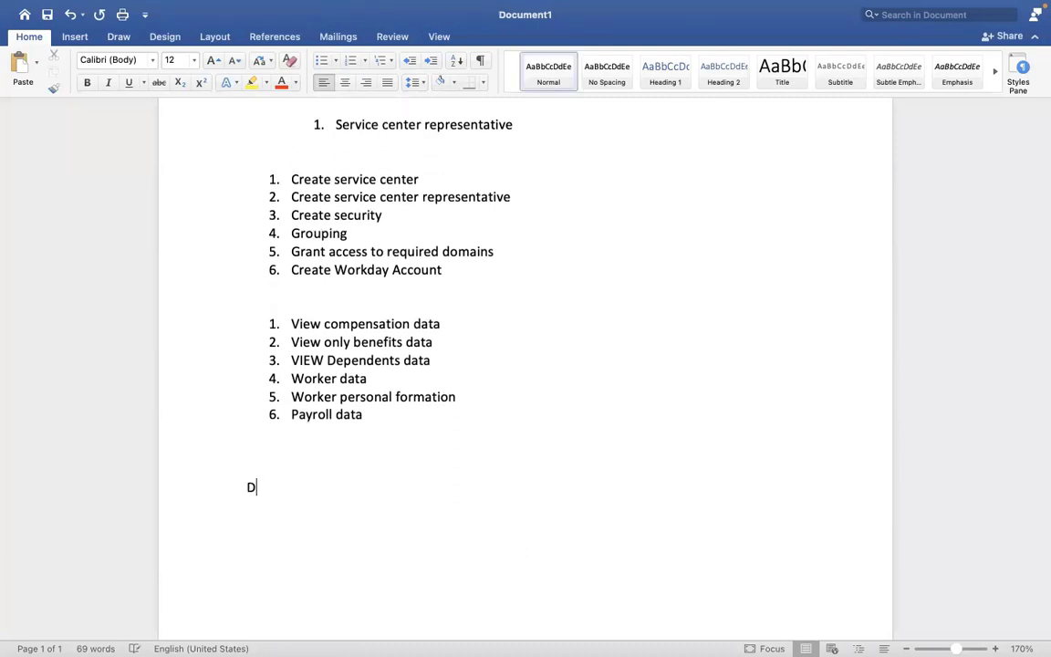
{"action": "type", "text": "omain secu"}
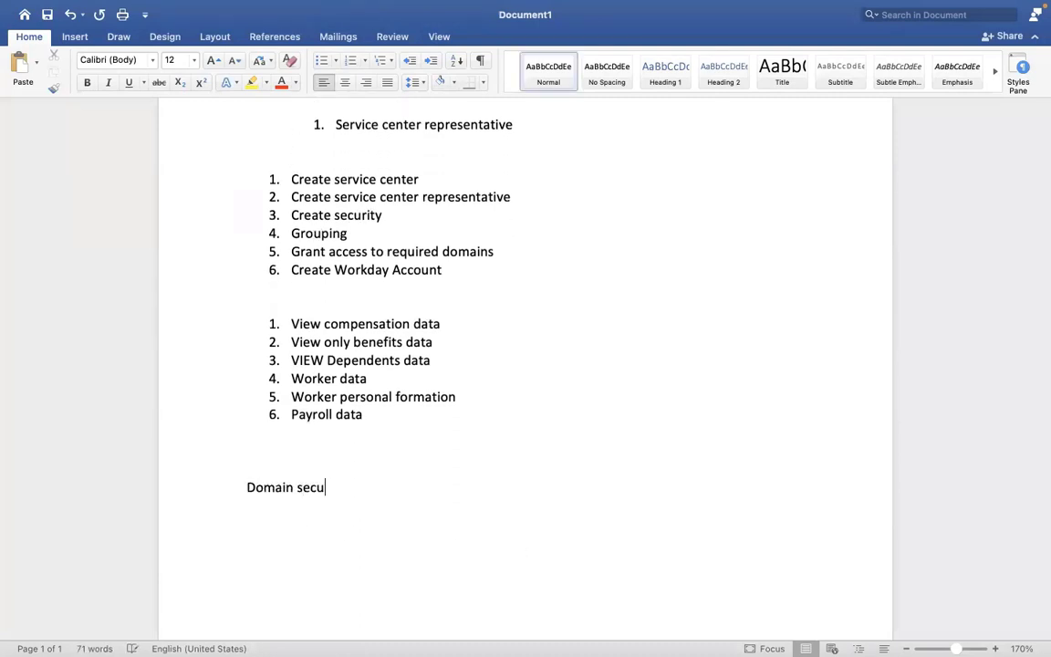
{"action": "type", "text": "rity for sec item"}
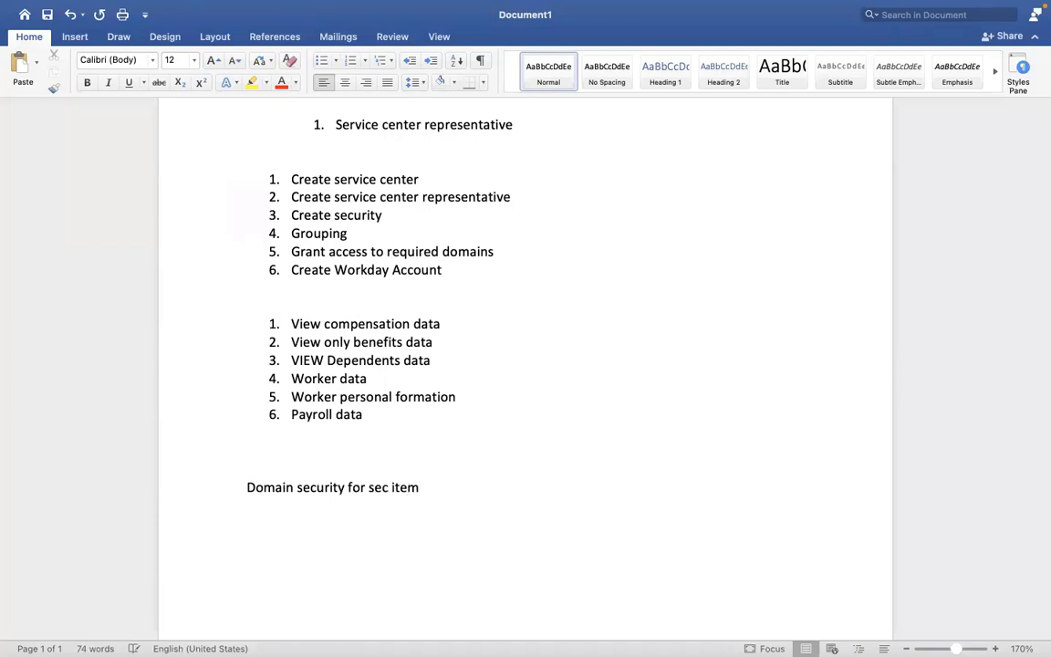
{"action": "key", "text": "BackSpace"}
{"action": "key", "text": "BackSpace"}
{"action": "key", "text": "BackSpace"}
{"action": "key", "text": "BackSpace"}
{"action": "key", "text": "BackSpace"}
{"action": "key", "text": "BackSpace"}
{"action": "key", "text": "BackSpace"}
{"action": "key", "text": "BackSpace"}
{"action": "key", "text": "BackSpace"}
{"action": "key", "text": "BackSpace"}
{"action": "type", "text": "="}
{"action": "key", "text": "BackSpace"}
{"action": "key", "text": "BackSpace"}
{"action": "key", "text": "BackSpace"}
{"action": "type", "text": "p"}
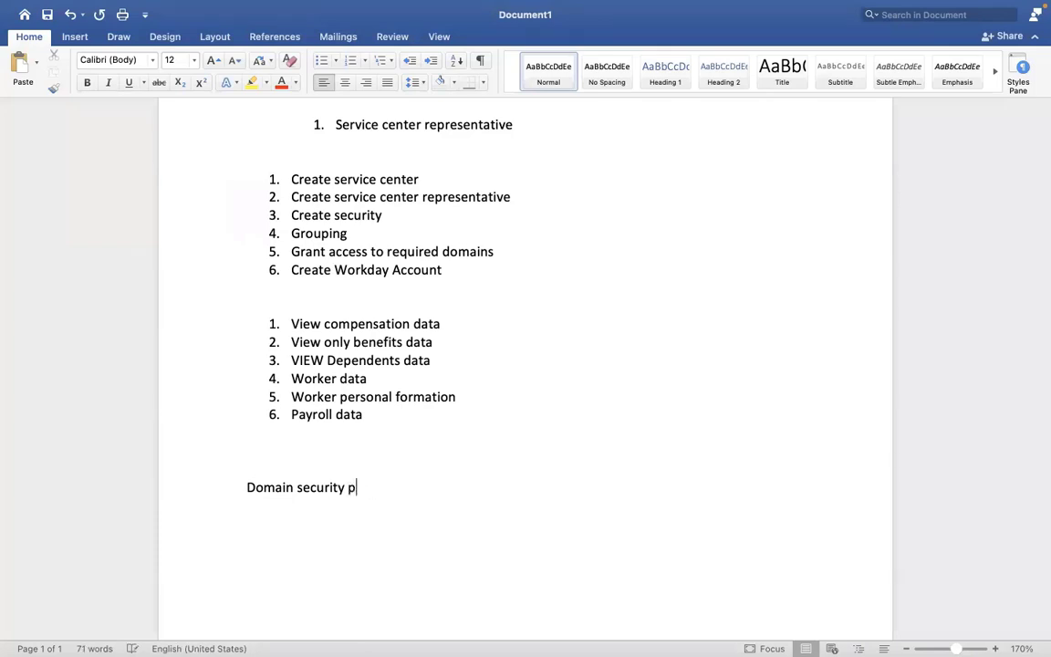
{"action": "type", "text": "olicies"}
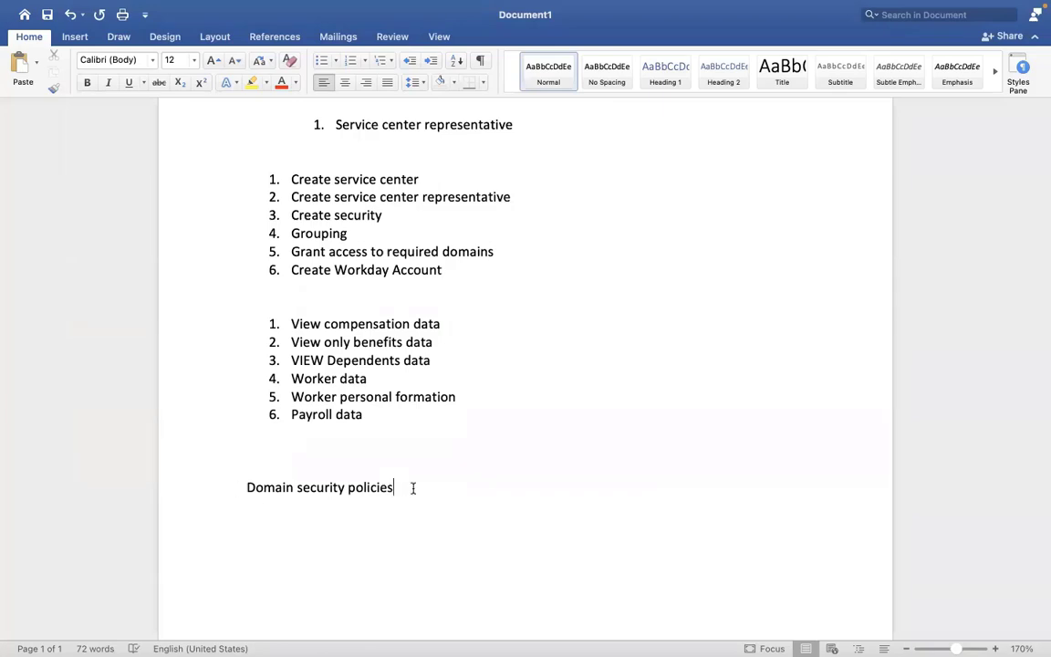
Extend the domain security policies line with "– fields , worker data, few tasks we can grant access view/modfy"
{"action": "type", "text": "- f"}
{"action": "type", "text": "ields ,"}
{"action": "type", "text": " work"}
{"action": "type", "text": "er data"}
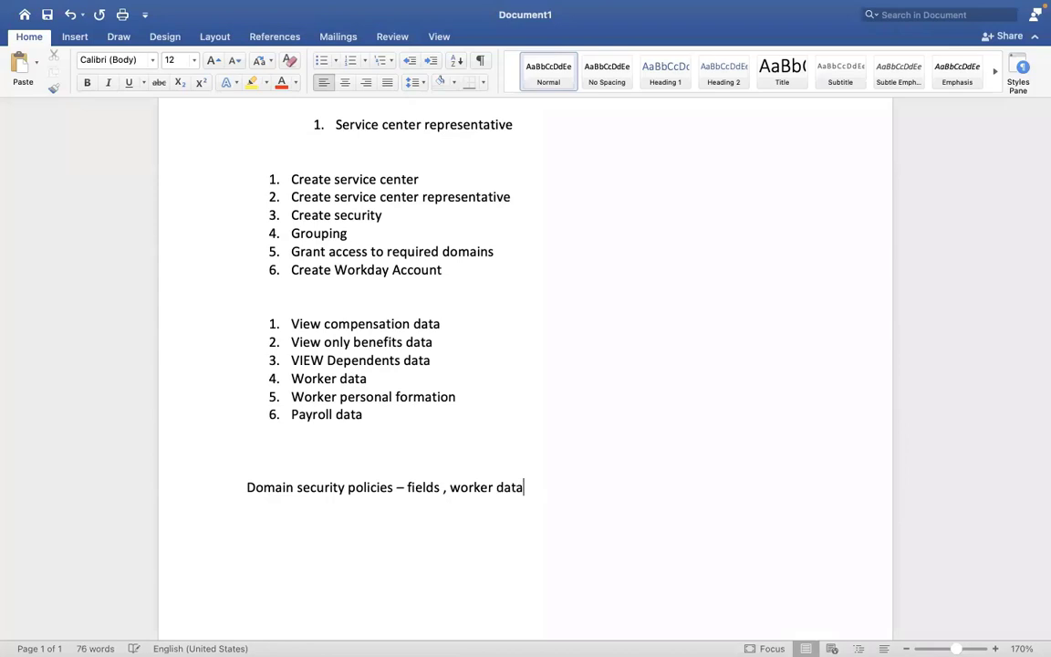
{"action": "type", "text": ", few tasks we can grant "}
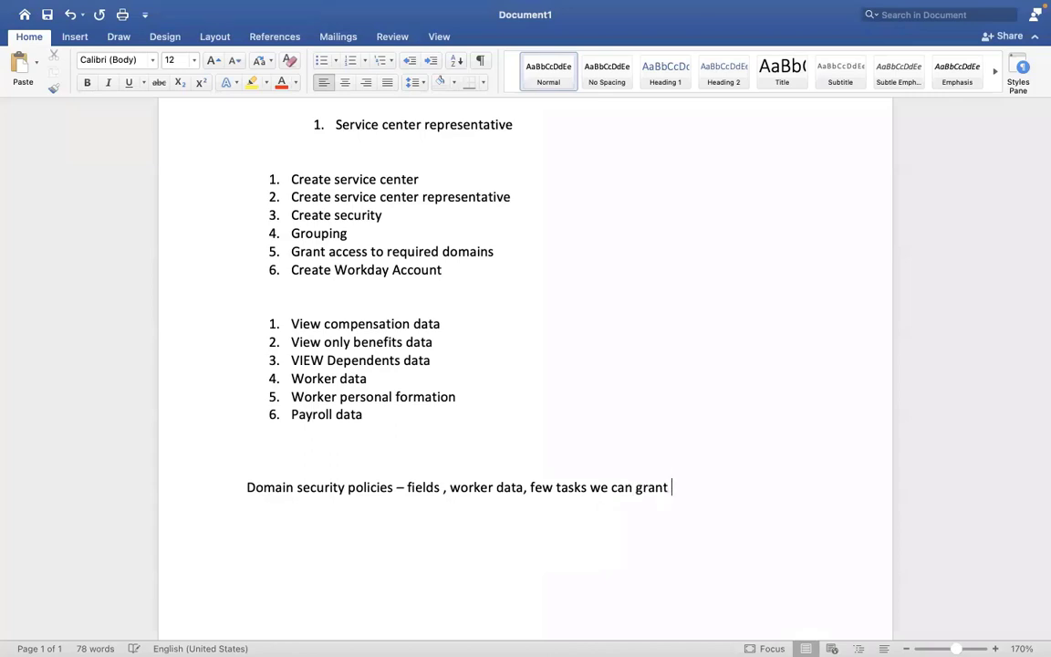
{"action": "type", "text": "access view/modfy"}
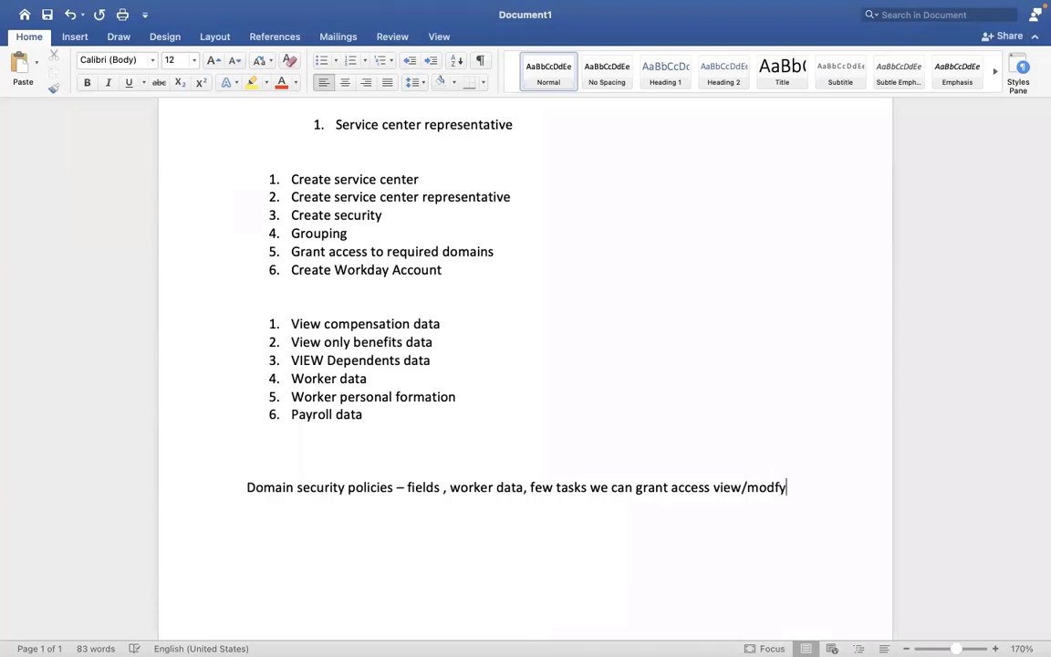
Add the line "Security for securable item = TASKS" below the domain security policies note
{"action": "key", "text": "Return"}
{"action": "type", "text": "Security f"}
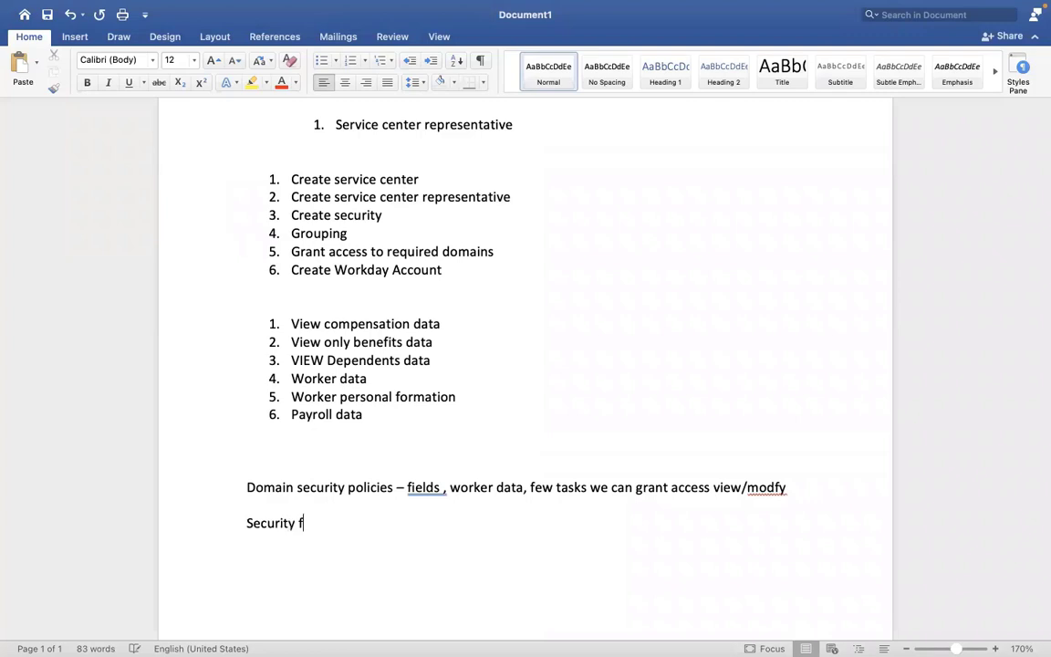
{"action": "type", "text": "or securable"}
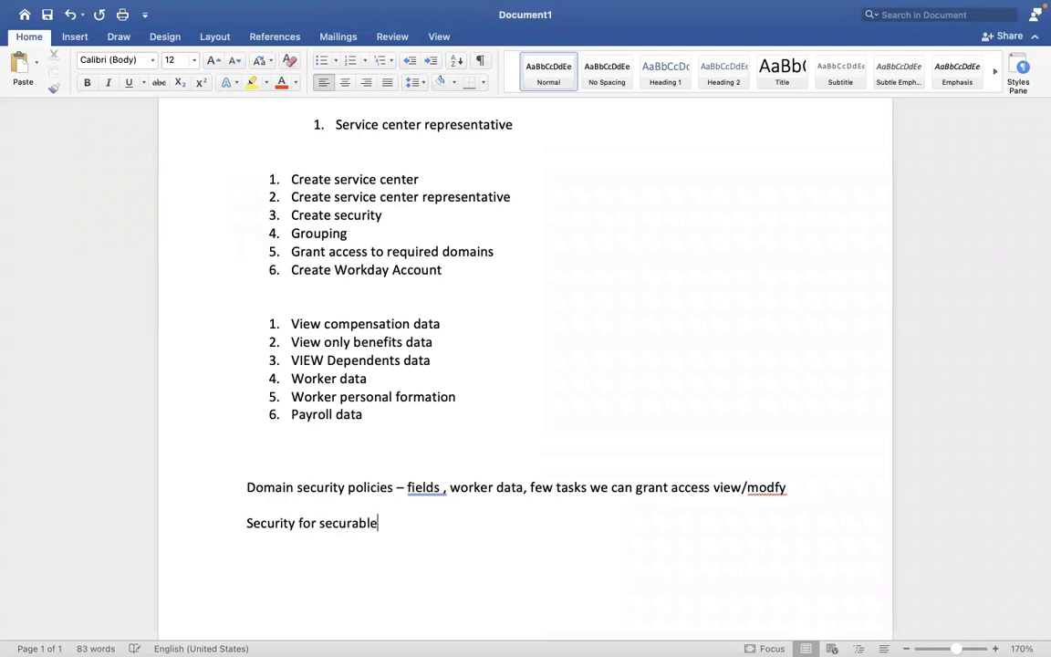
{"action": "type", "text": " item = TASKS"}
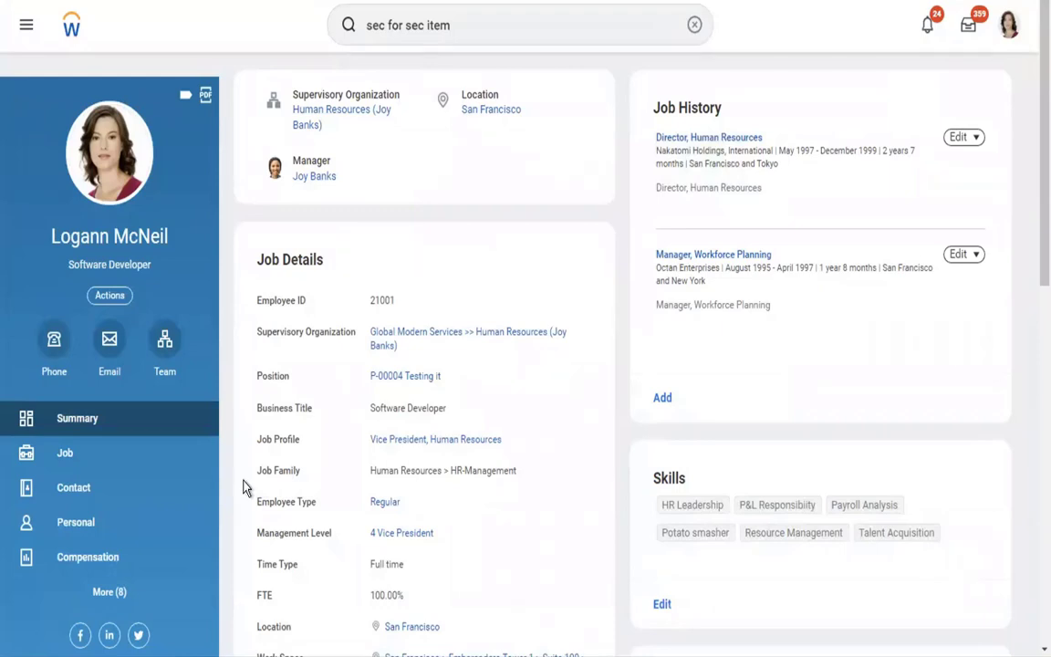
Expand the full section list of the worker's profile and view the Benefits section
{"action": "left_click", "coordinate": [126, 593]}
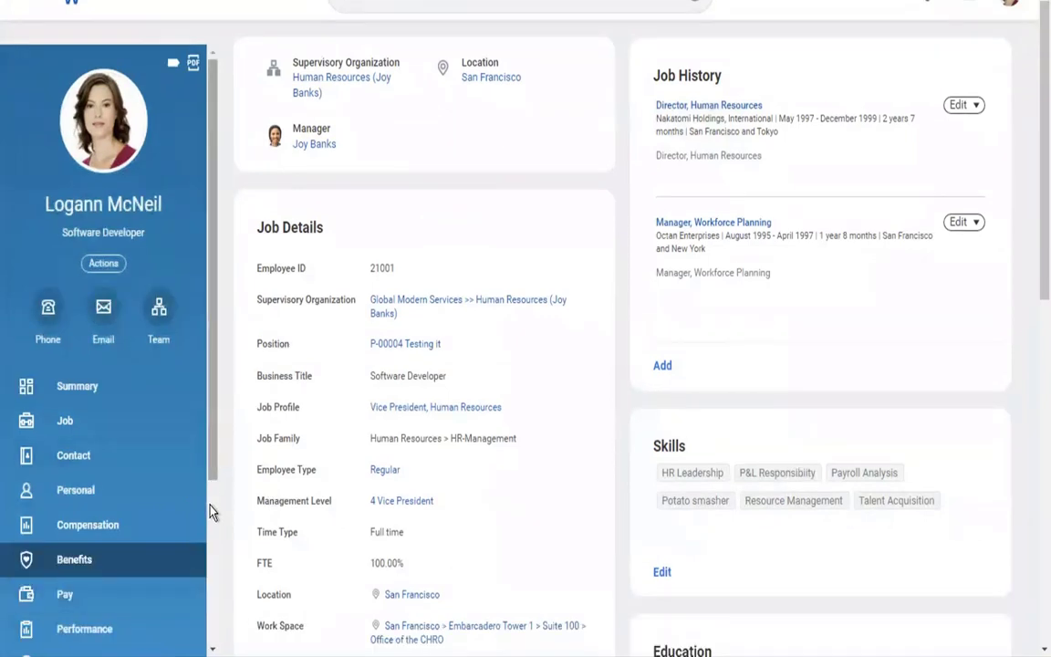
{"action": "scroll", "coordinate": [73, 537], "scroll_direction": "down", "scroll_amount": 2}
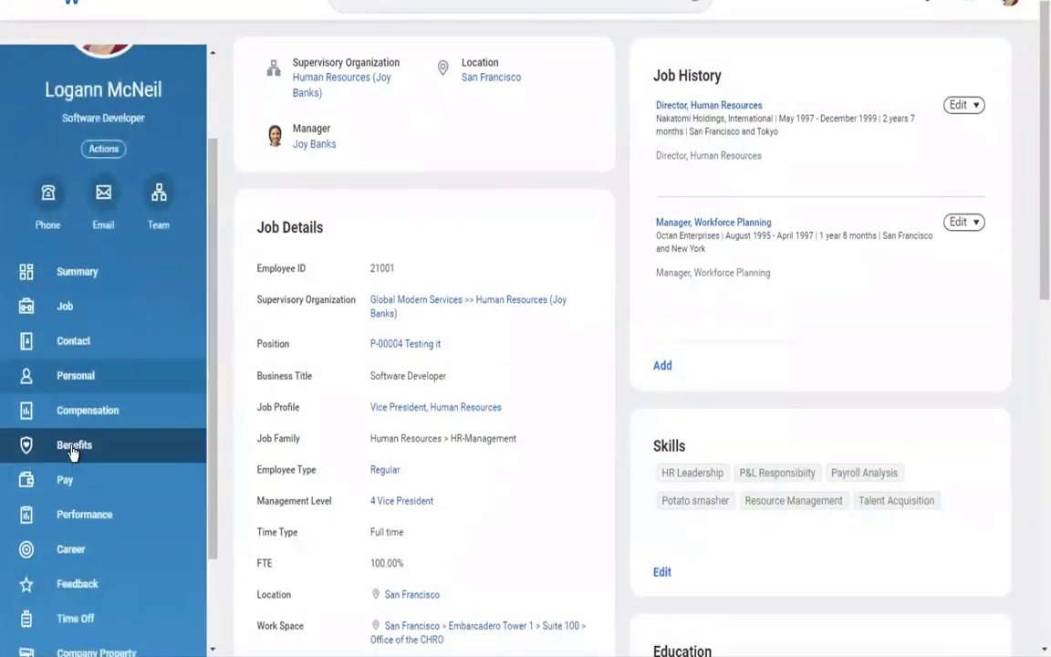
{"action": "left_click", "coordinate": [73, 445]}
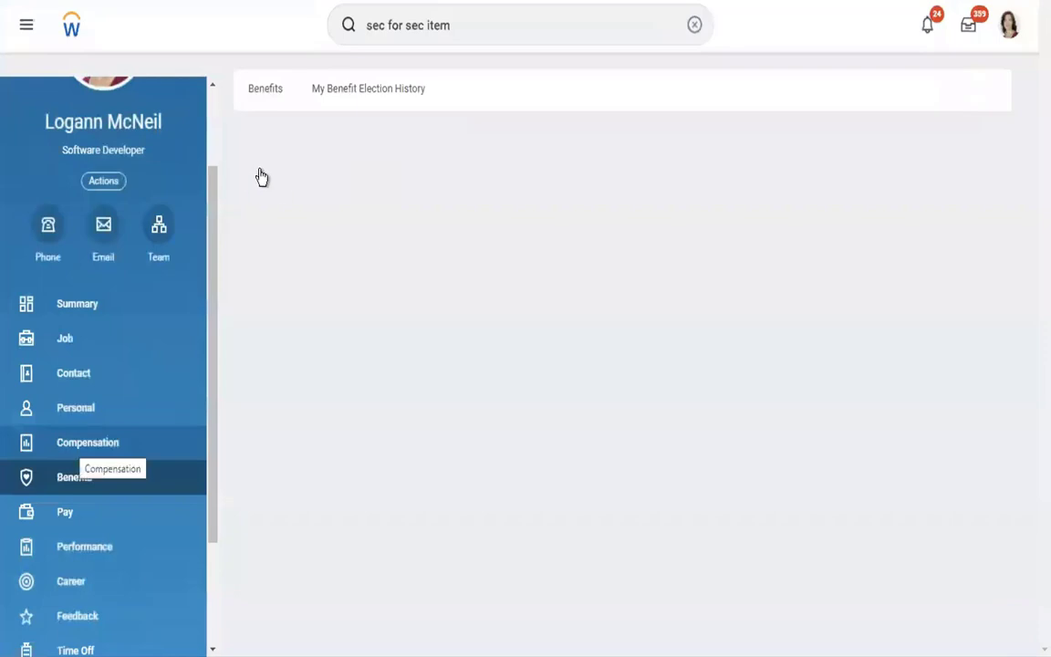